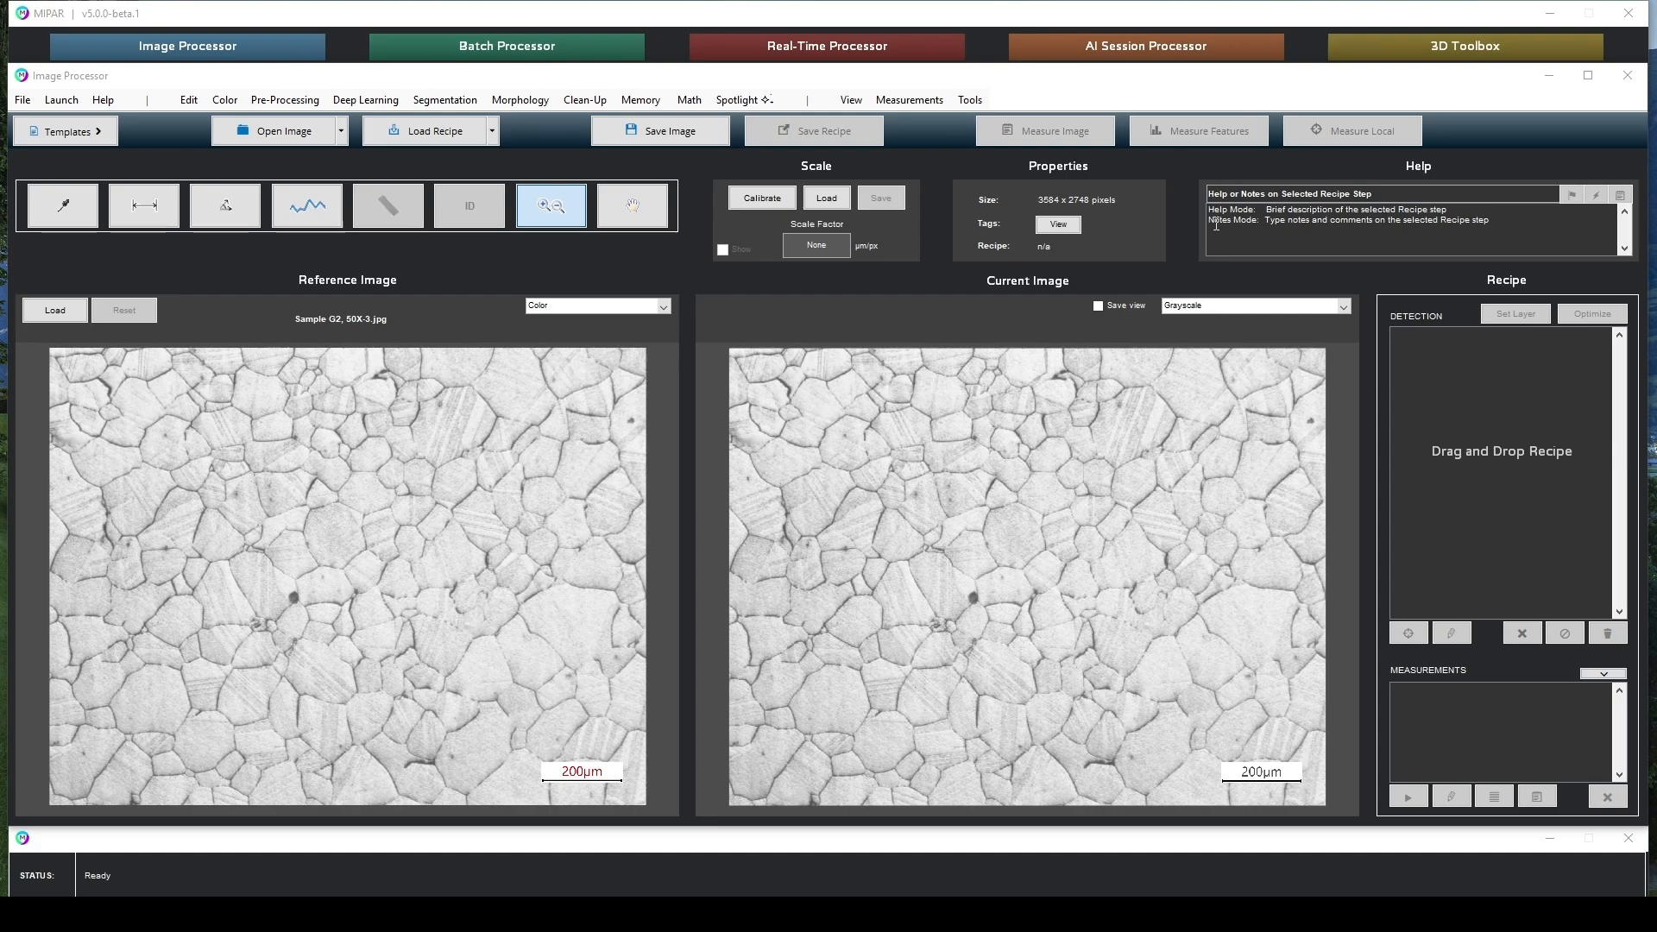
Run Spotlight on the color image with grid density 35 and Auto scale, and accept the detected grains
left_click(744, 100)
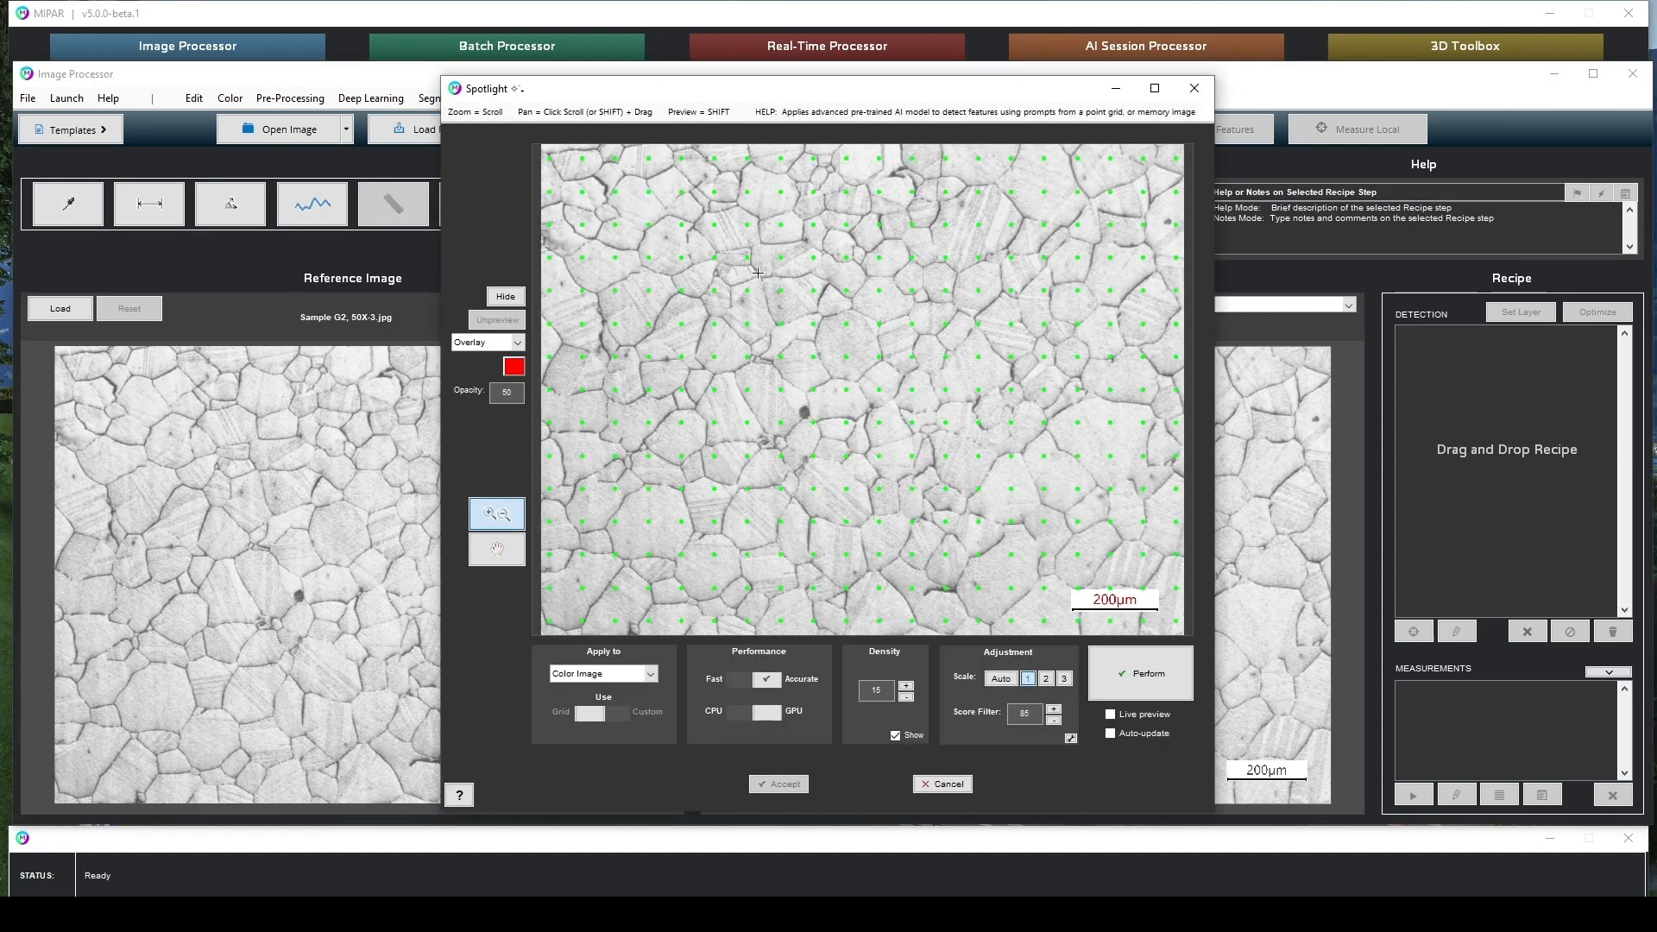
left_click(906, 687)
left_click(906, 687)
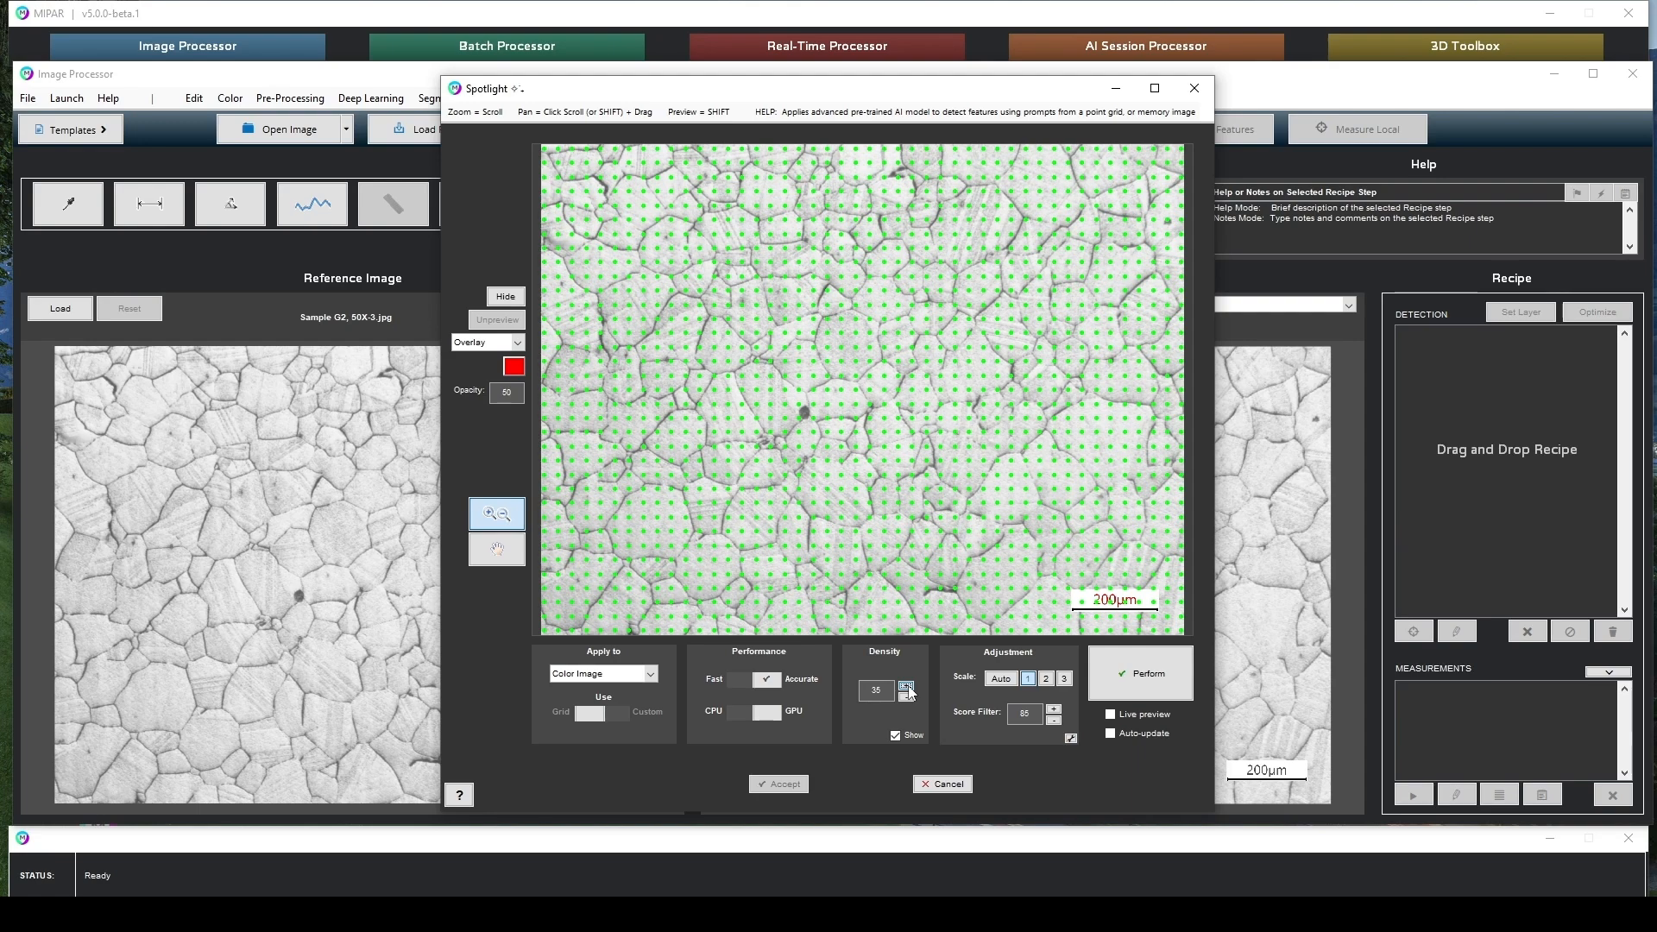
left_click(1001, 678)
left_click(1155, 682)
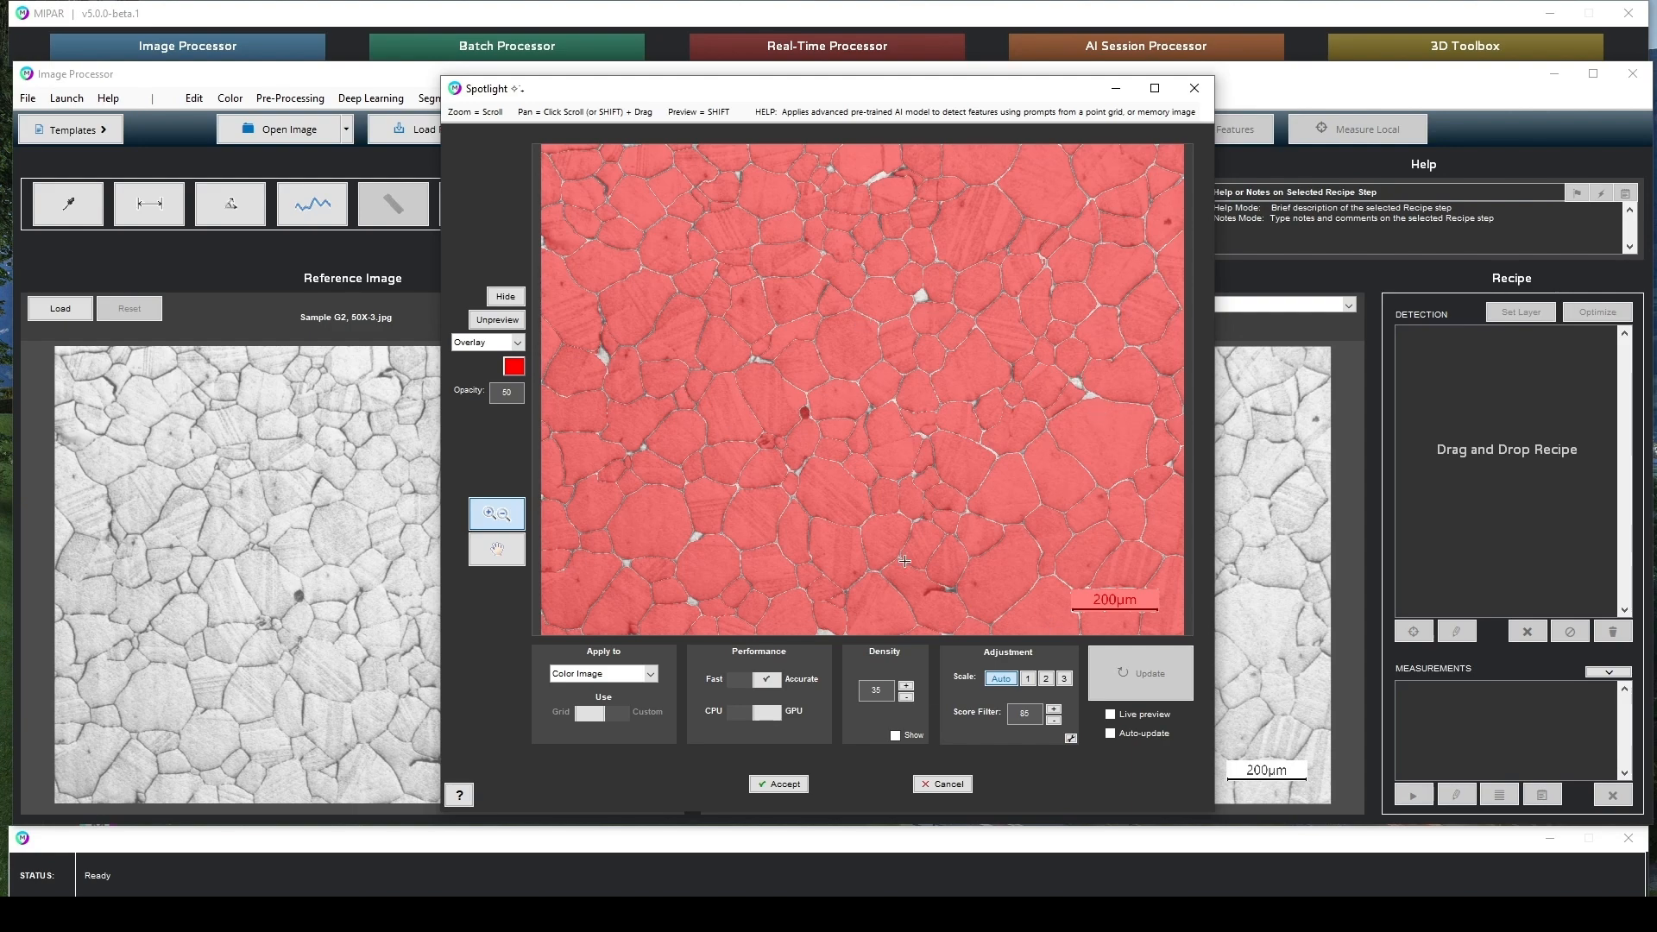
left_click(785, 784)
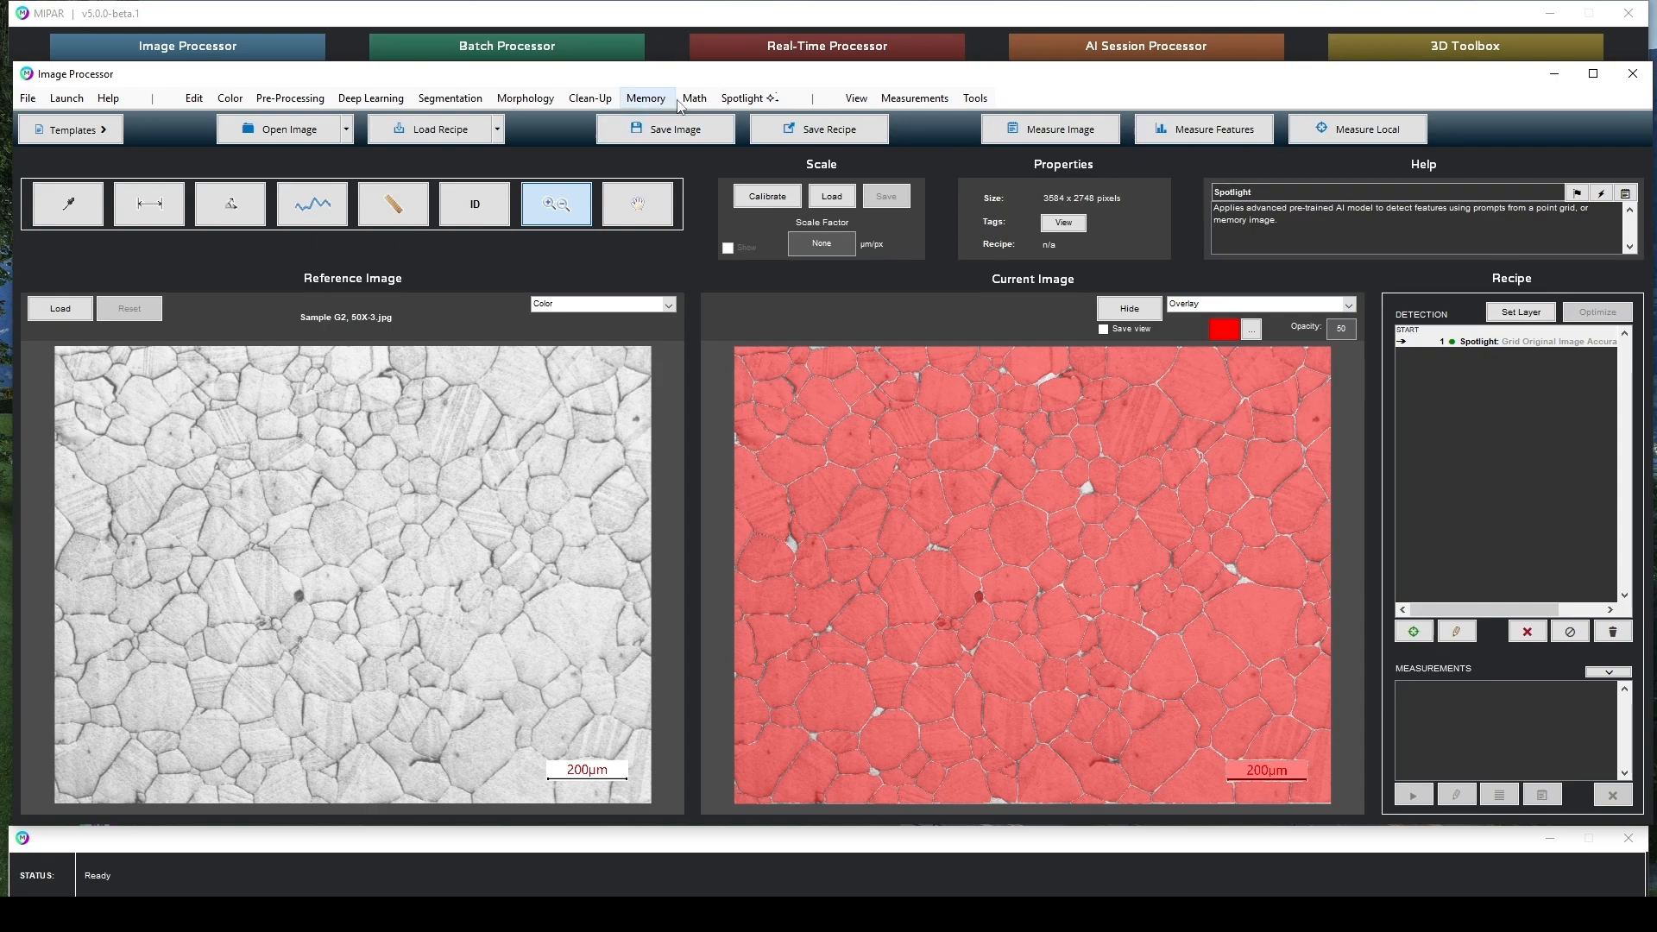
Store the grain selection as Memory Image #1 and invert the current selection
left_click(647, 98)
left_click(715, 180)
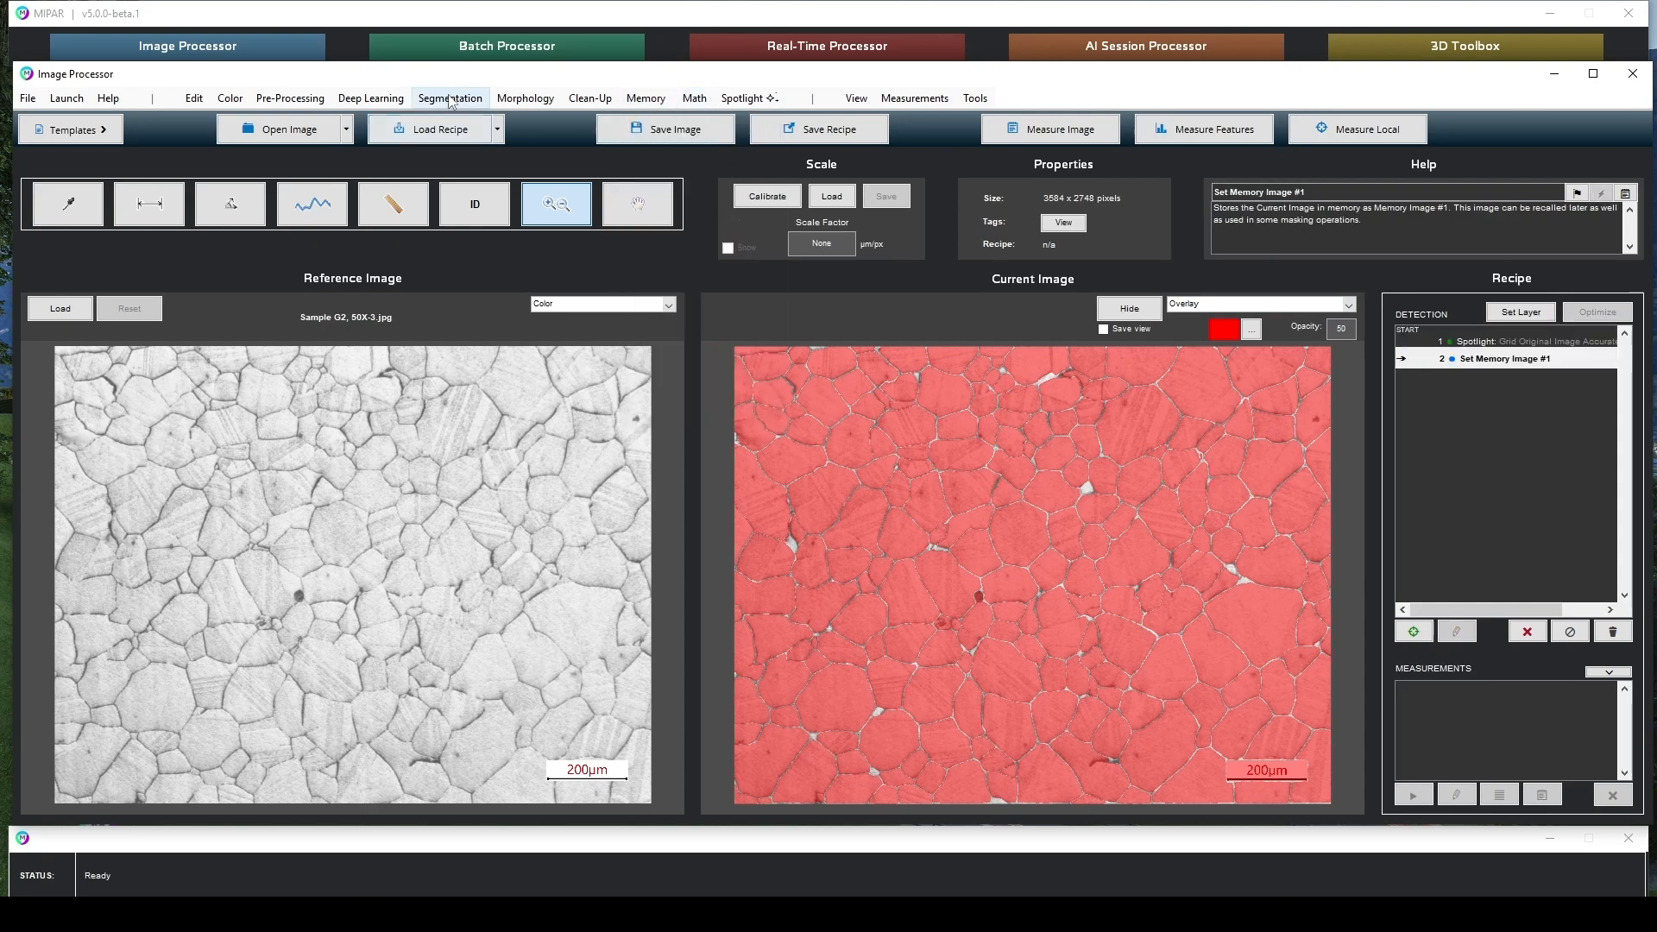
left_click(587, 98)
left_click(450, 98)
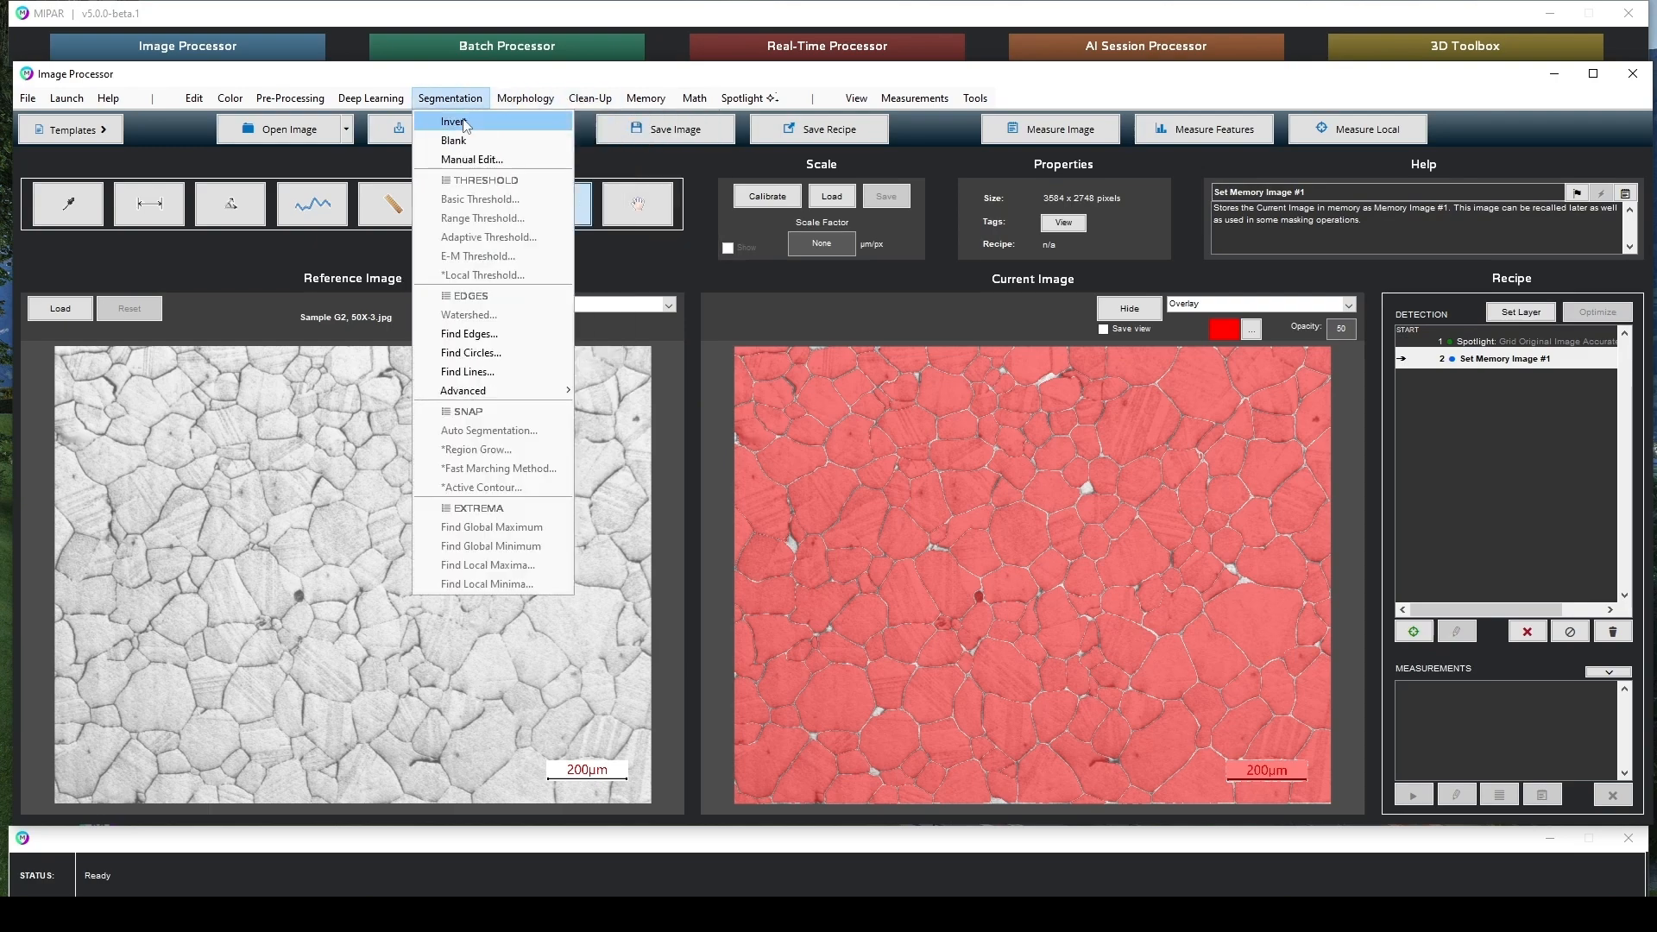
left_click(453, 122)
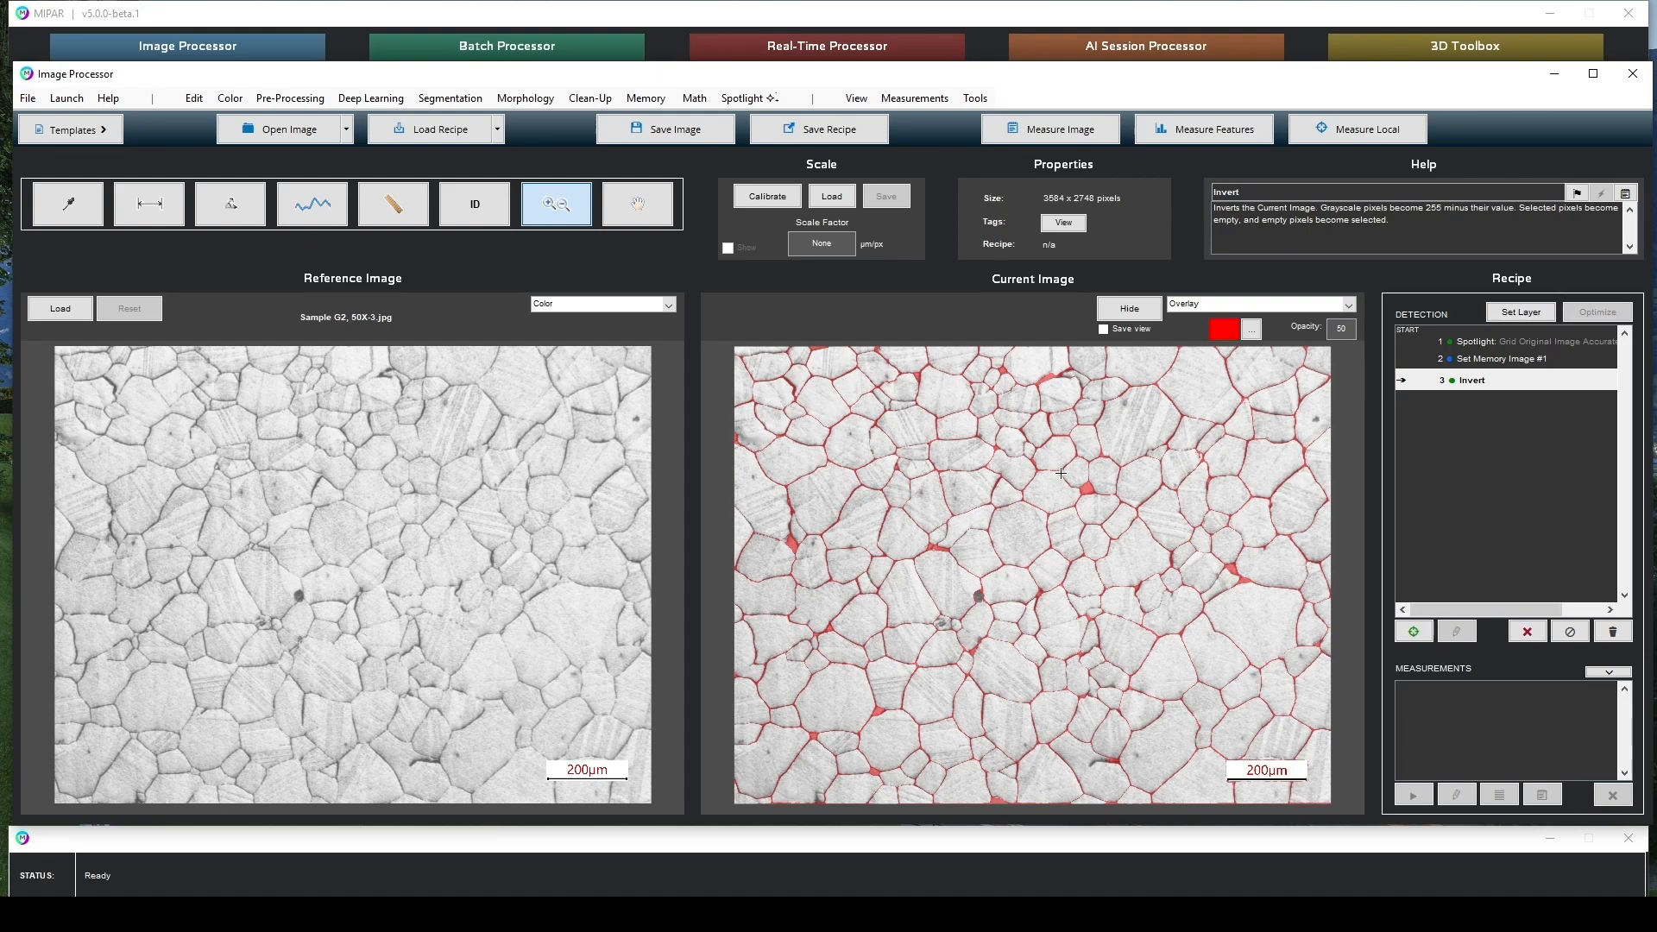
Apply a Uniform Erosion with a depth of 10 px to the inverted selection
left_click(526, 99)
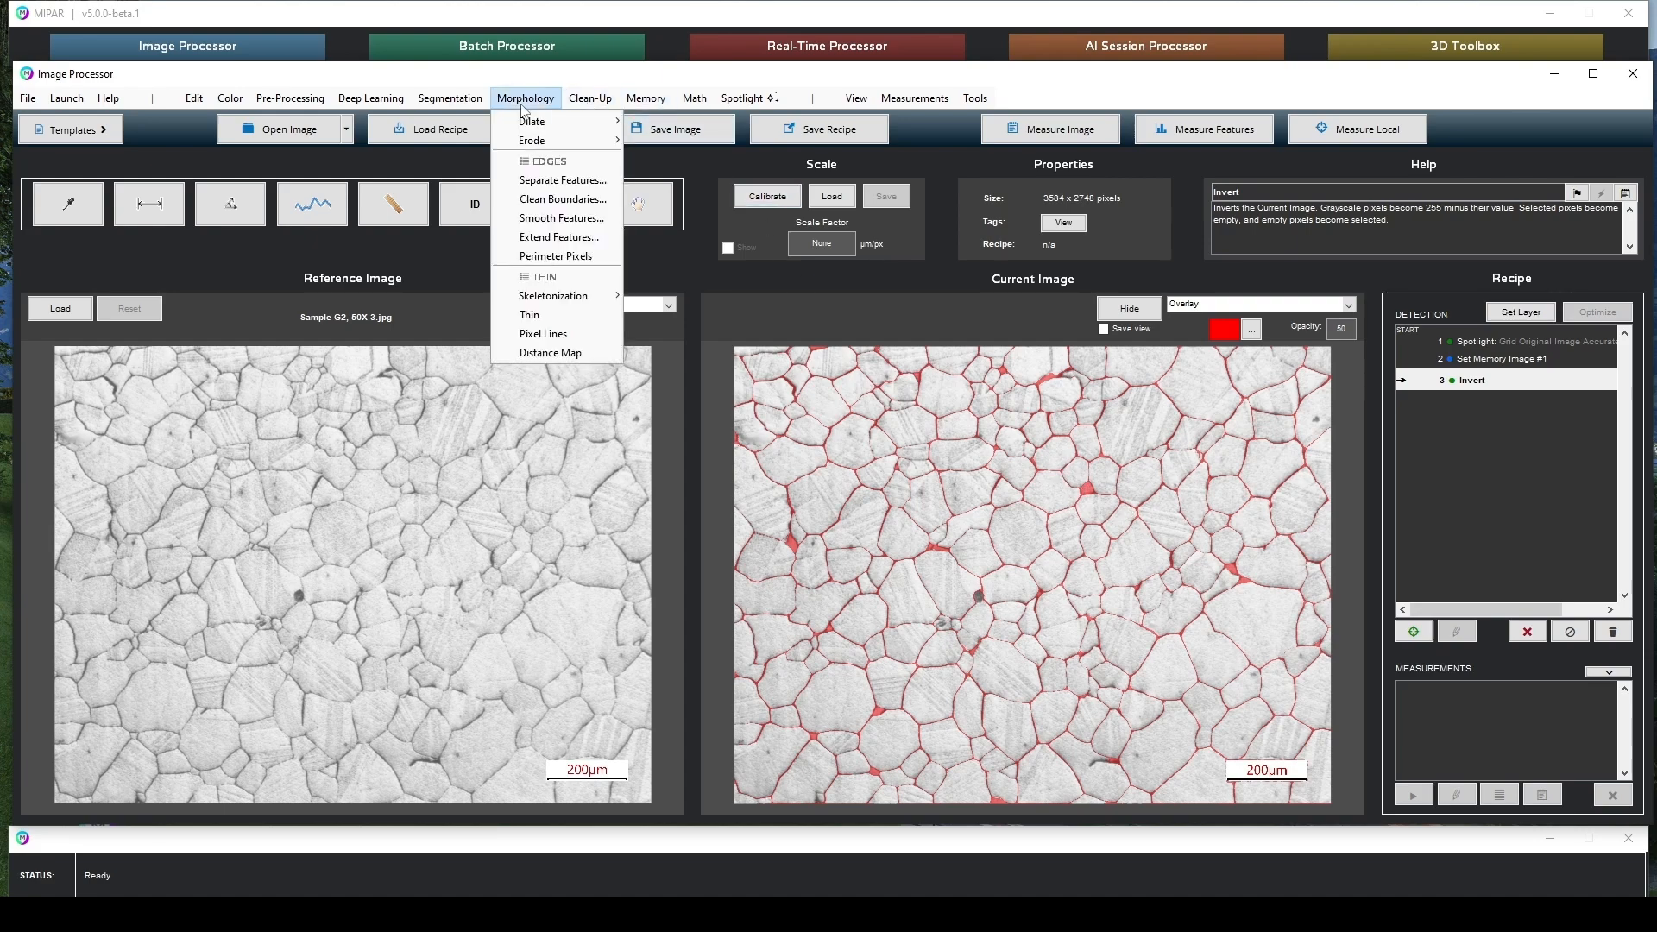
mouse_move(547, 128)
left_click(656, 141)
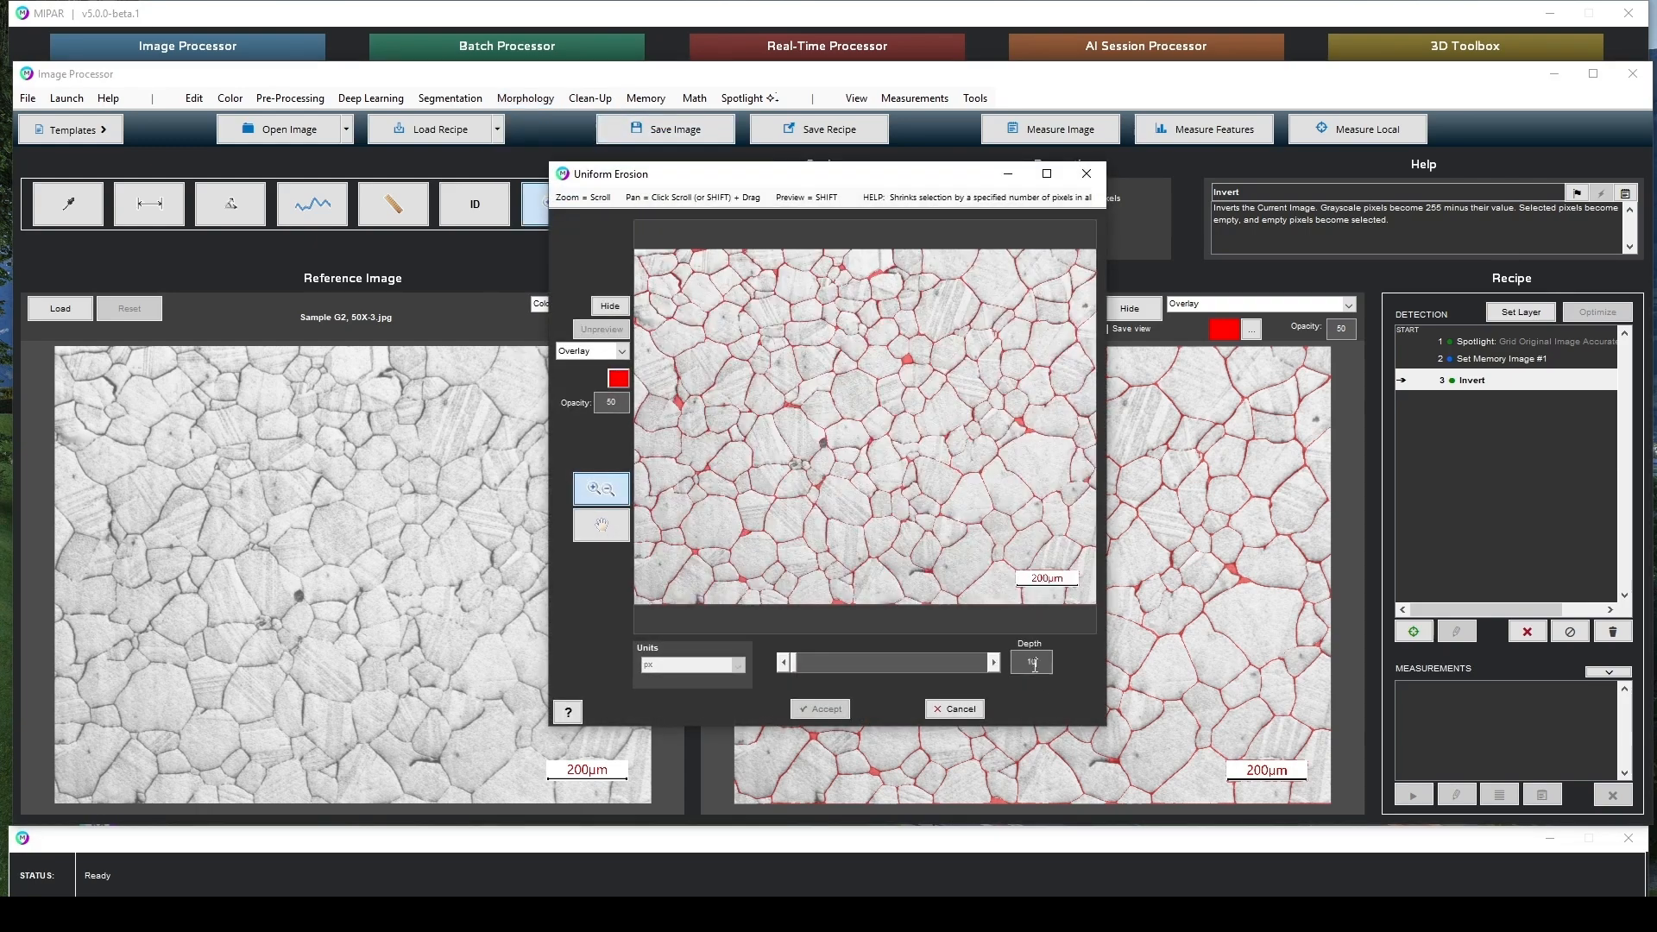
left_click(821, 709)
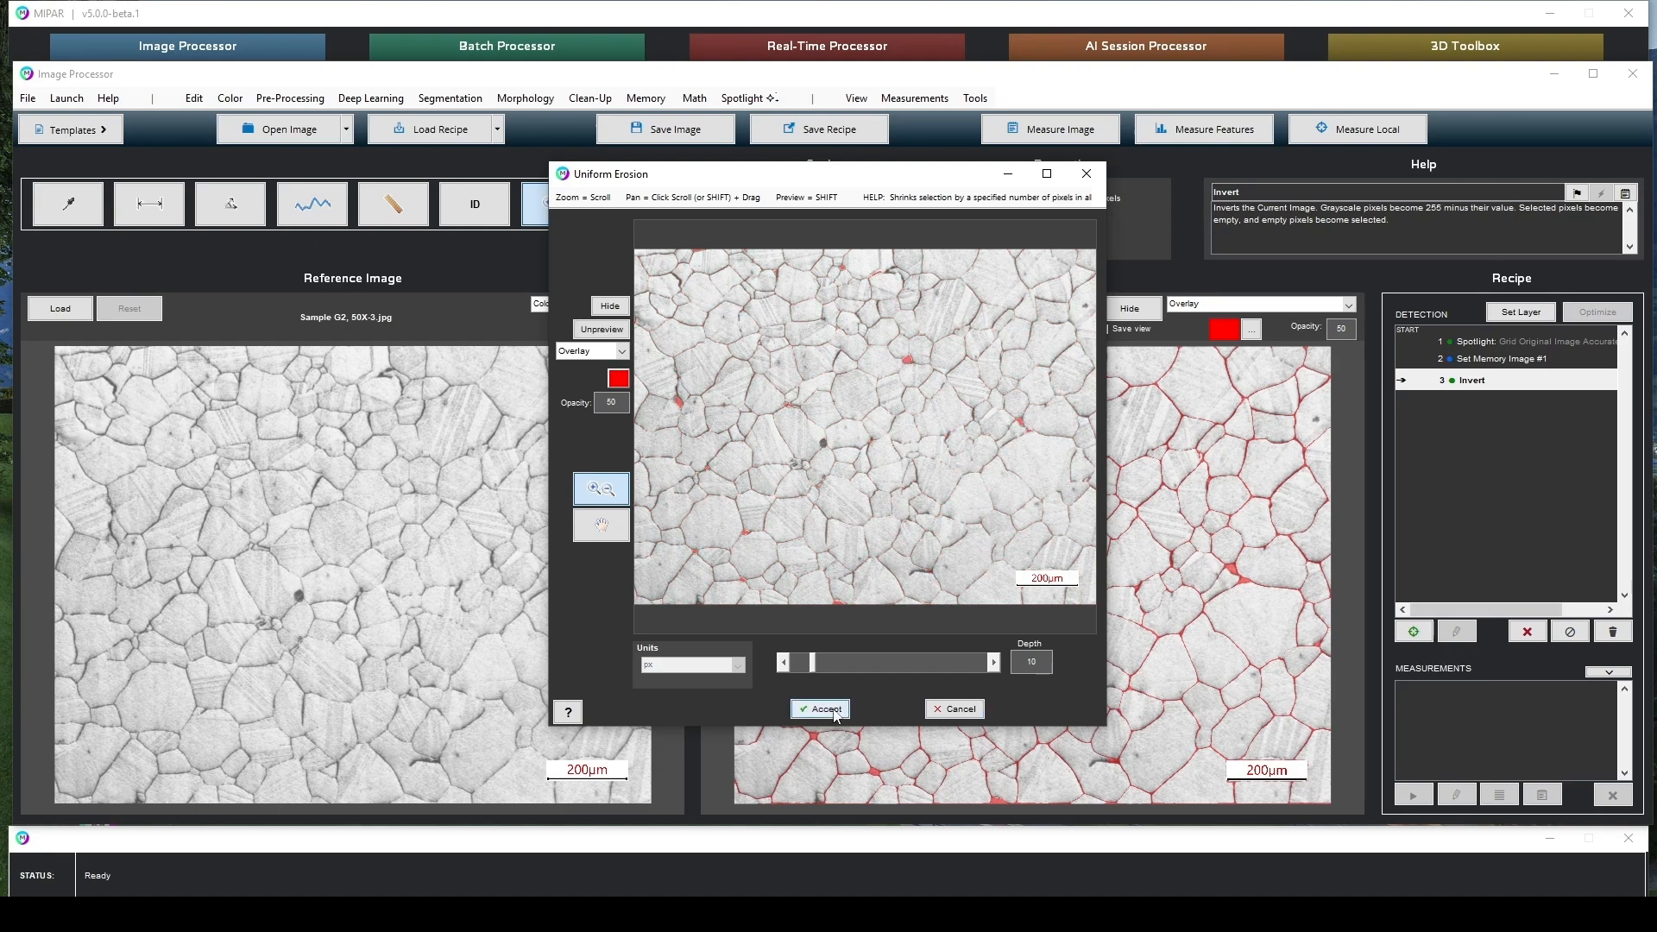
scroll(959, 682, "up", 2)
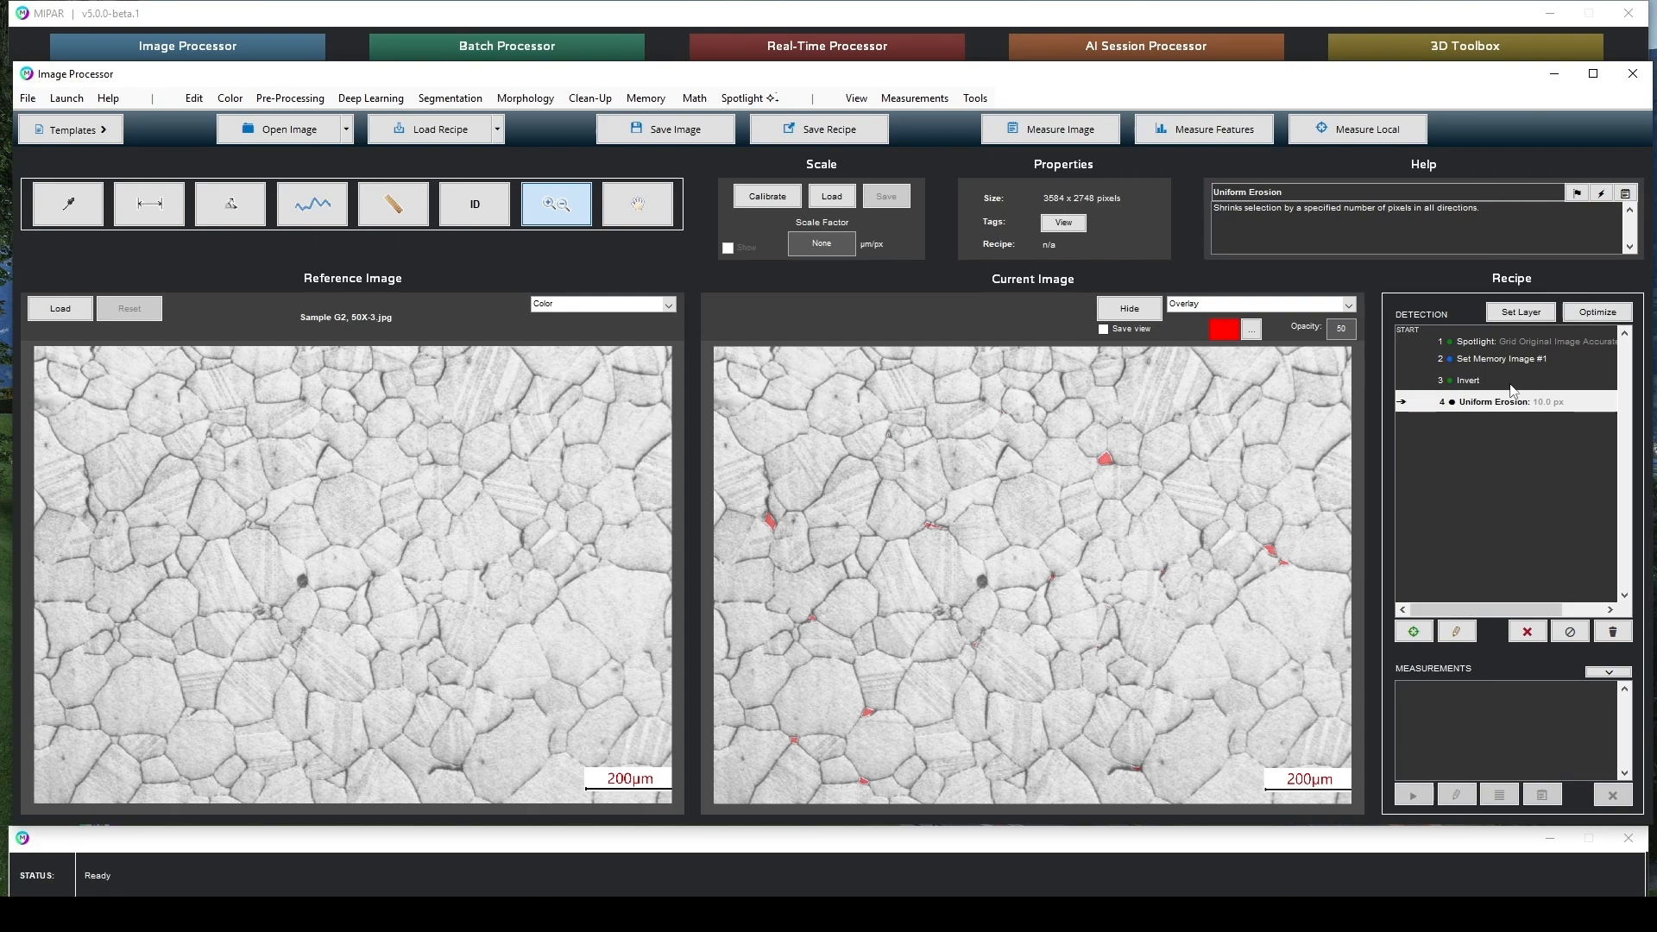
Store the eroded selection as the Companion Image
left_click(518, 98)
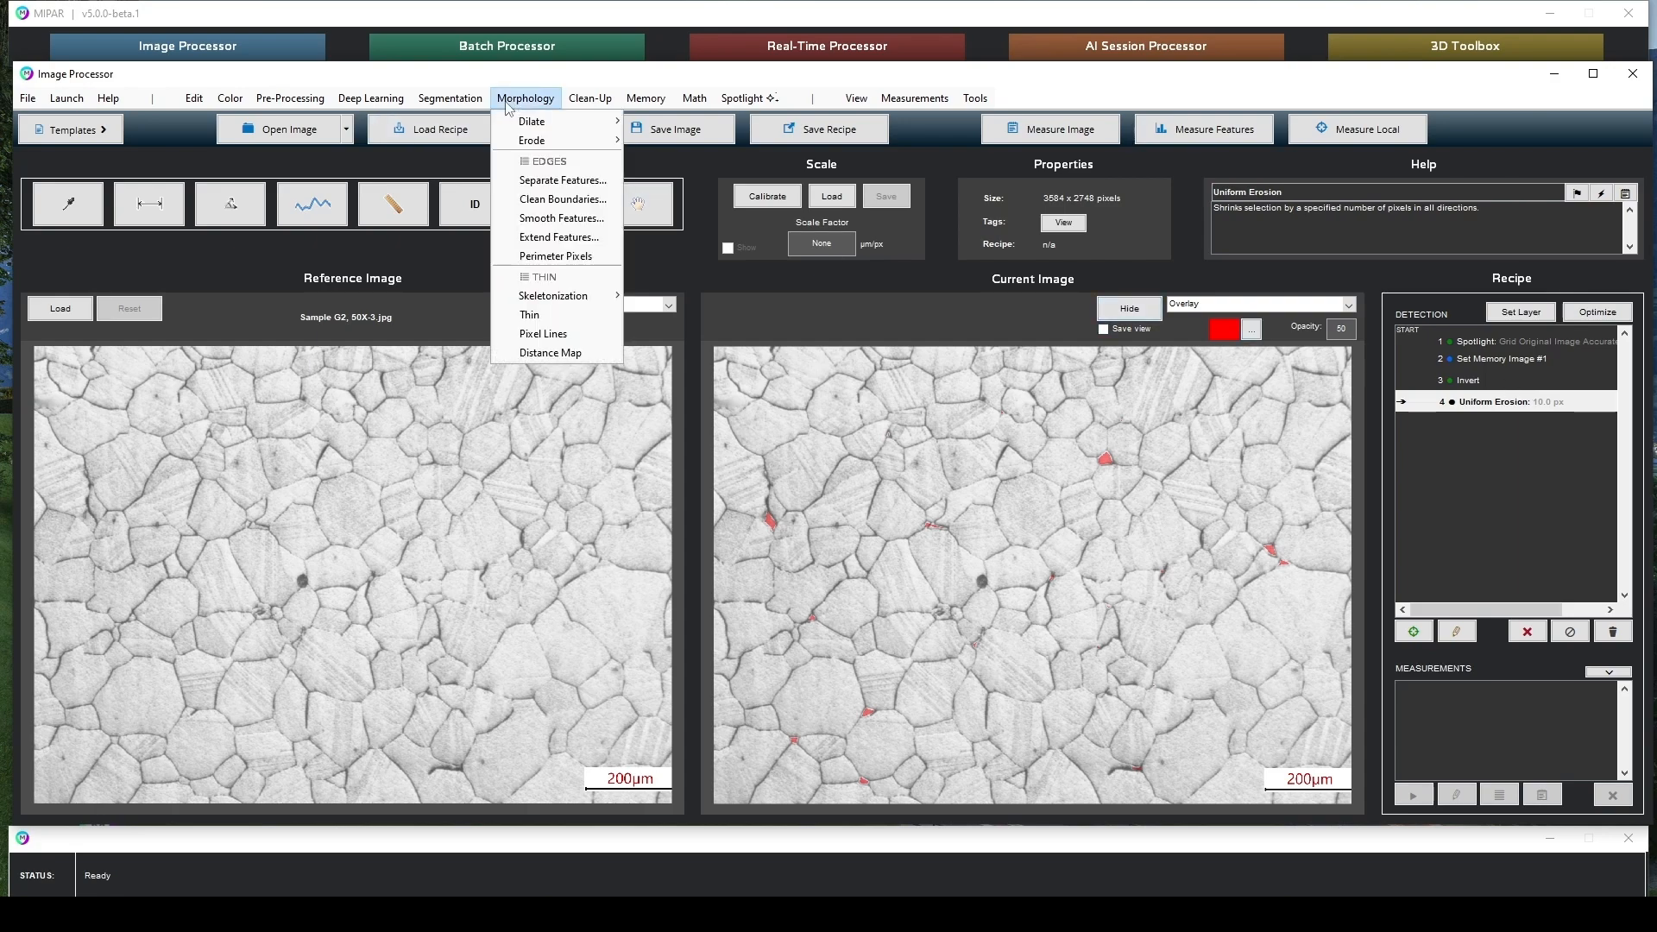
left_click(955, 298)
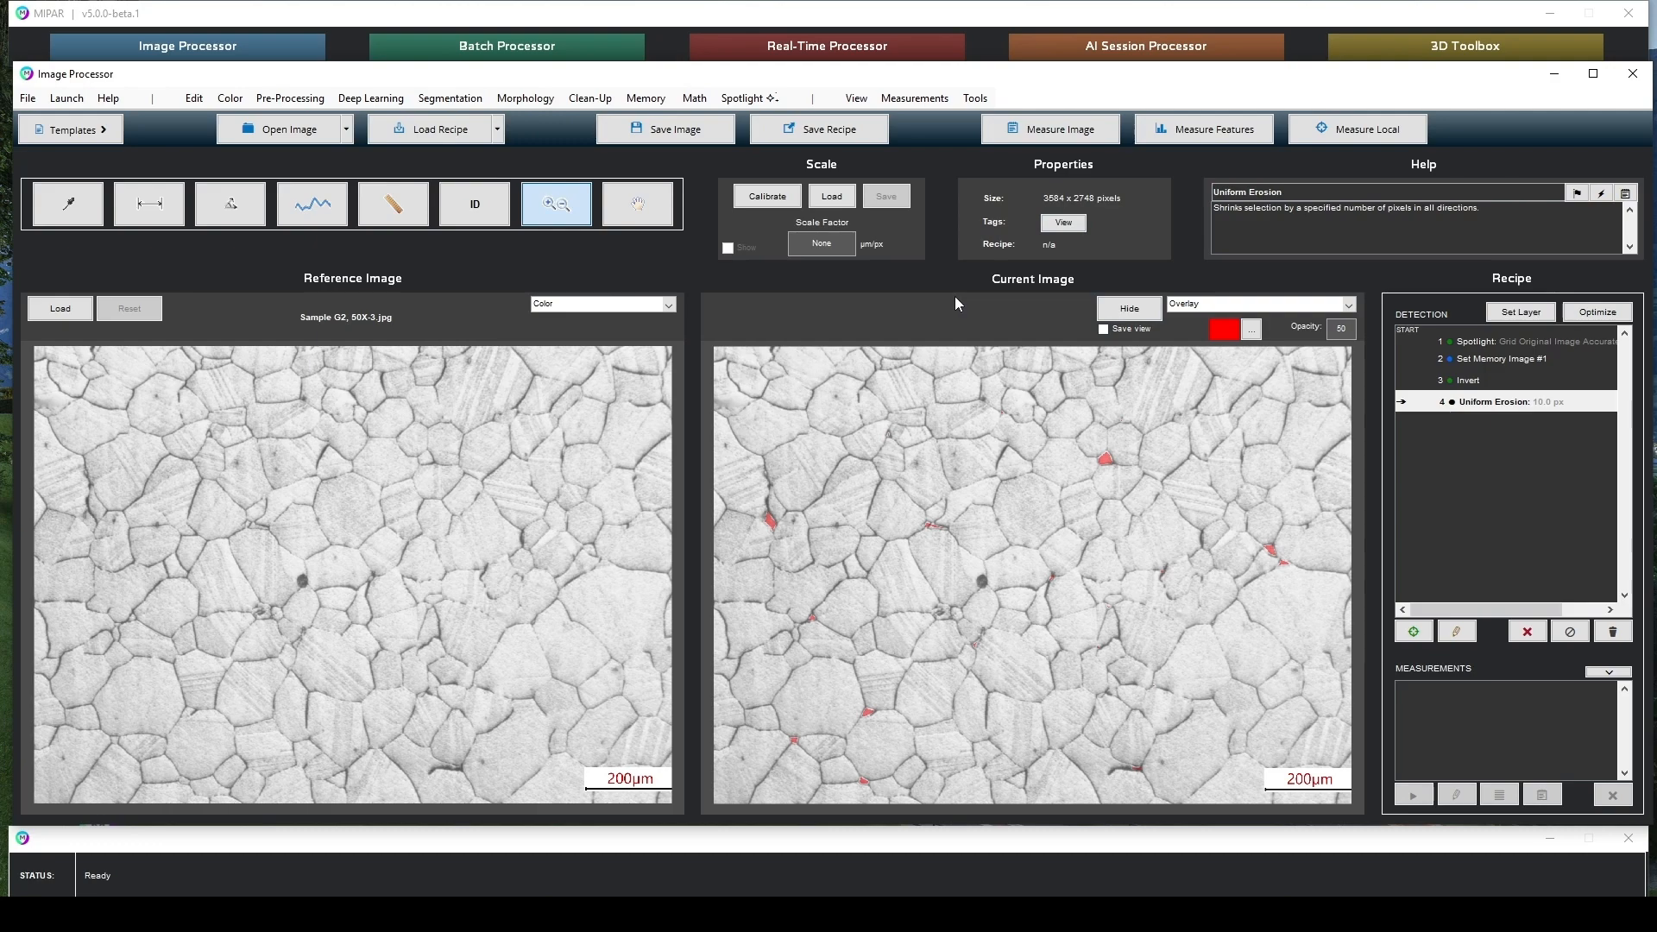
left_click(645, 98)
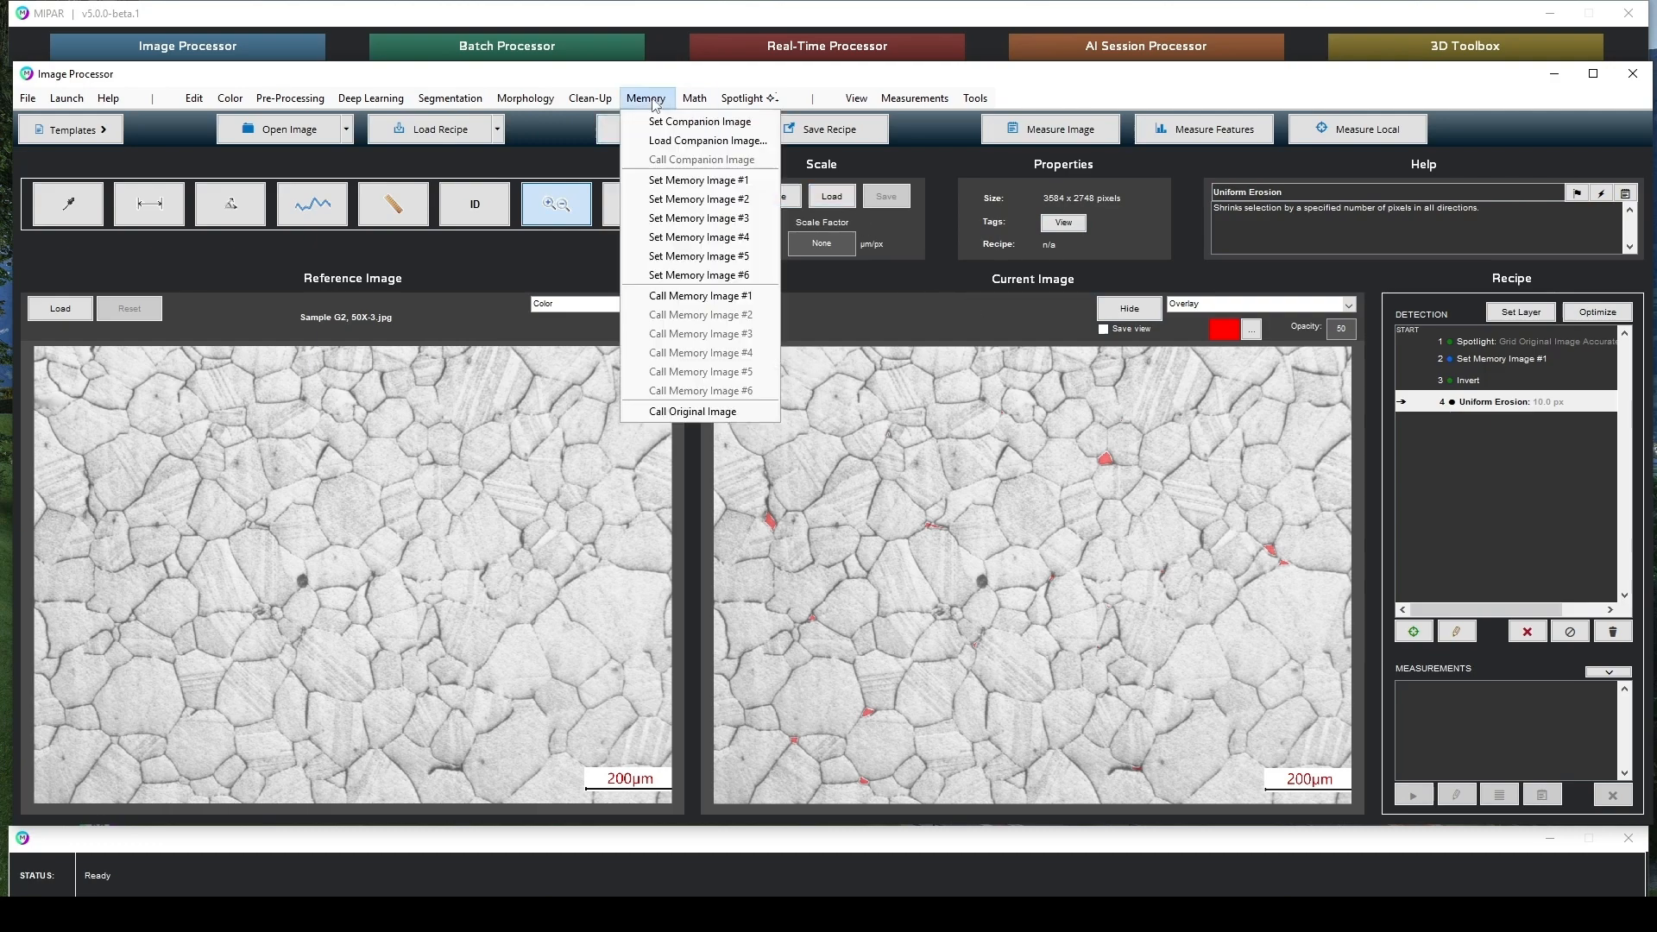
left_click(669, 122)
left_click(646, 98)
left_click(645, 97)
left_click(645, 97)
Run Spotlight with the Companion Image as custom prompts in Boxes mode, and accept the detected missed grains
left_click(751, 98)
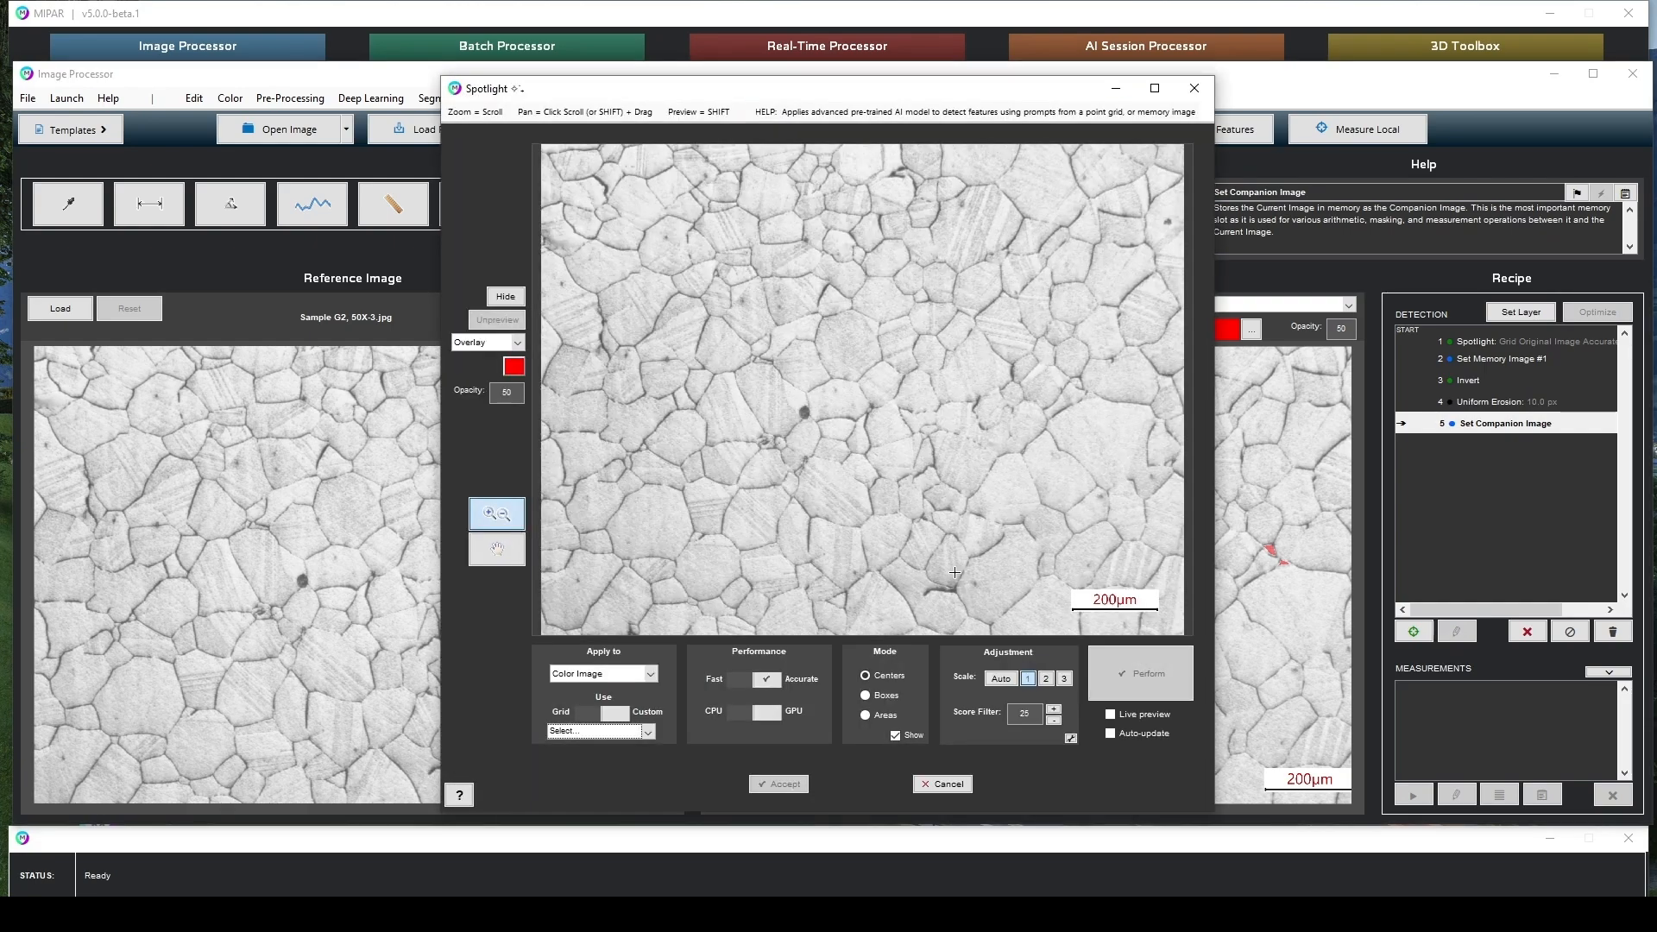
left_click(604, 731)
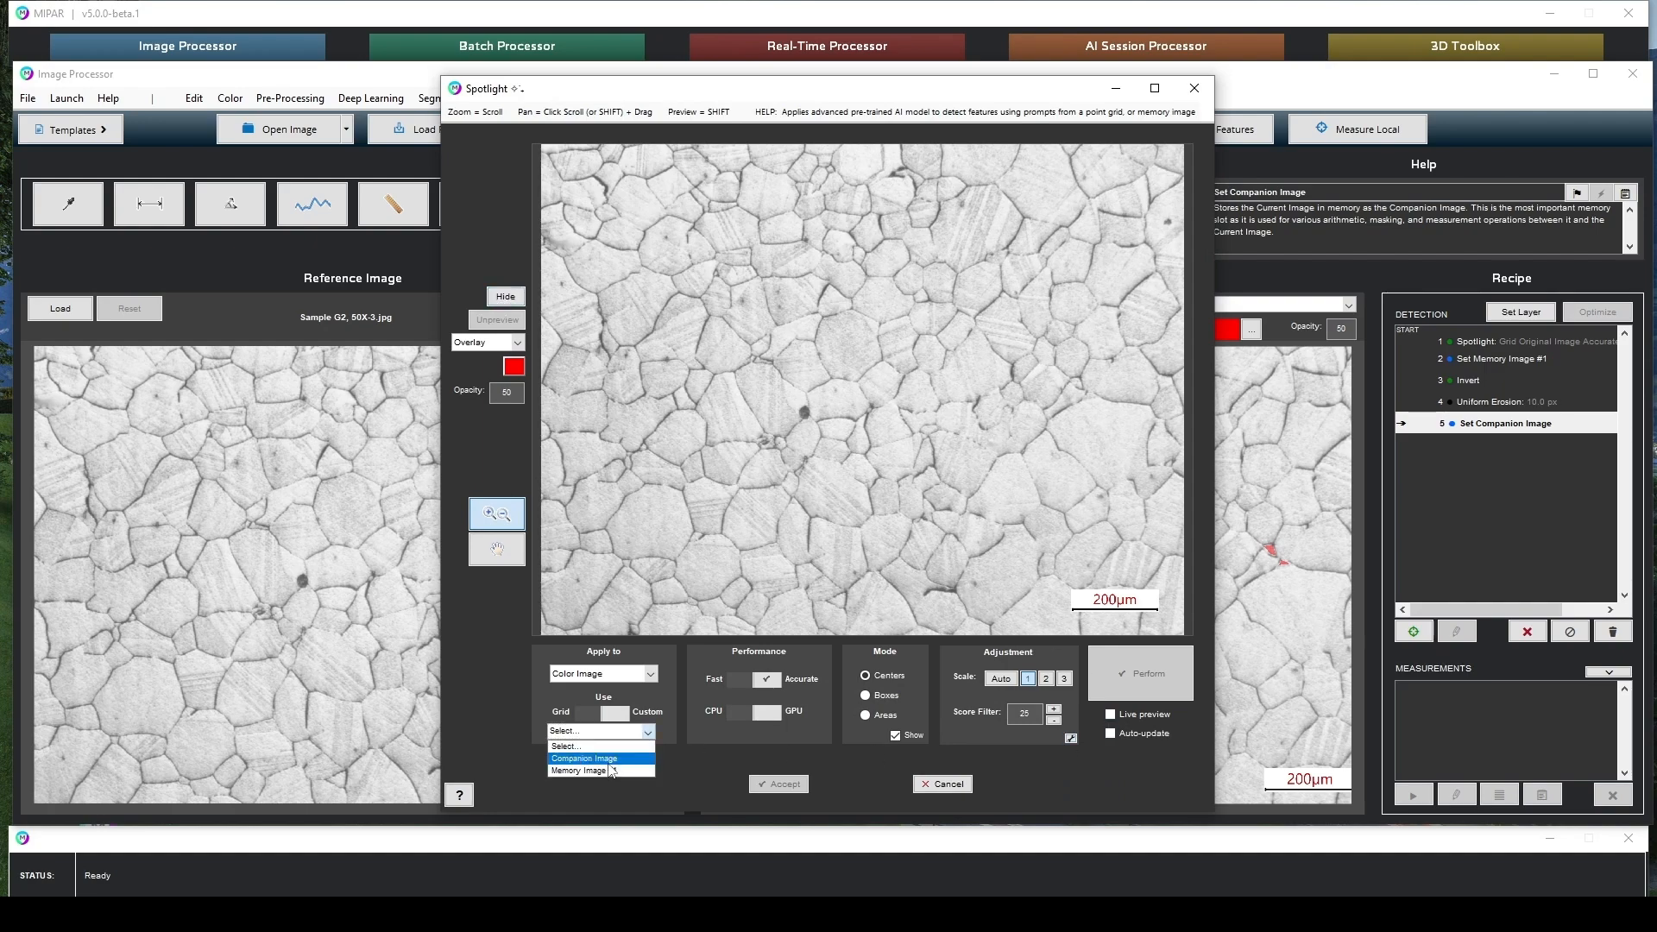
left_click(613, 758)
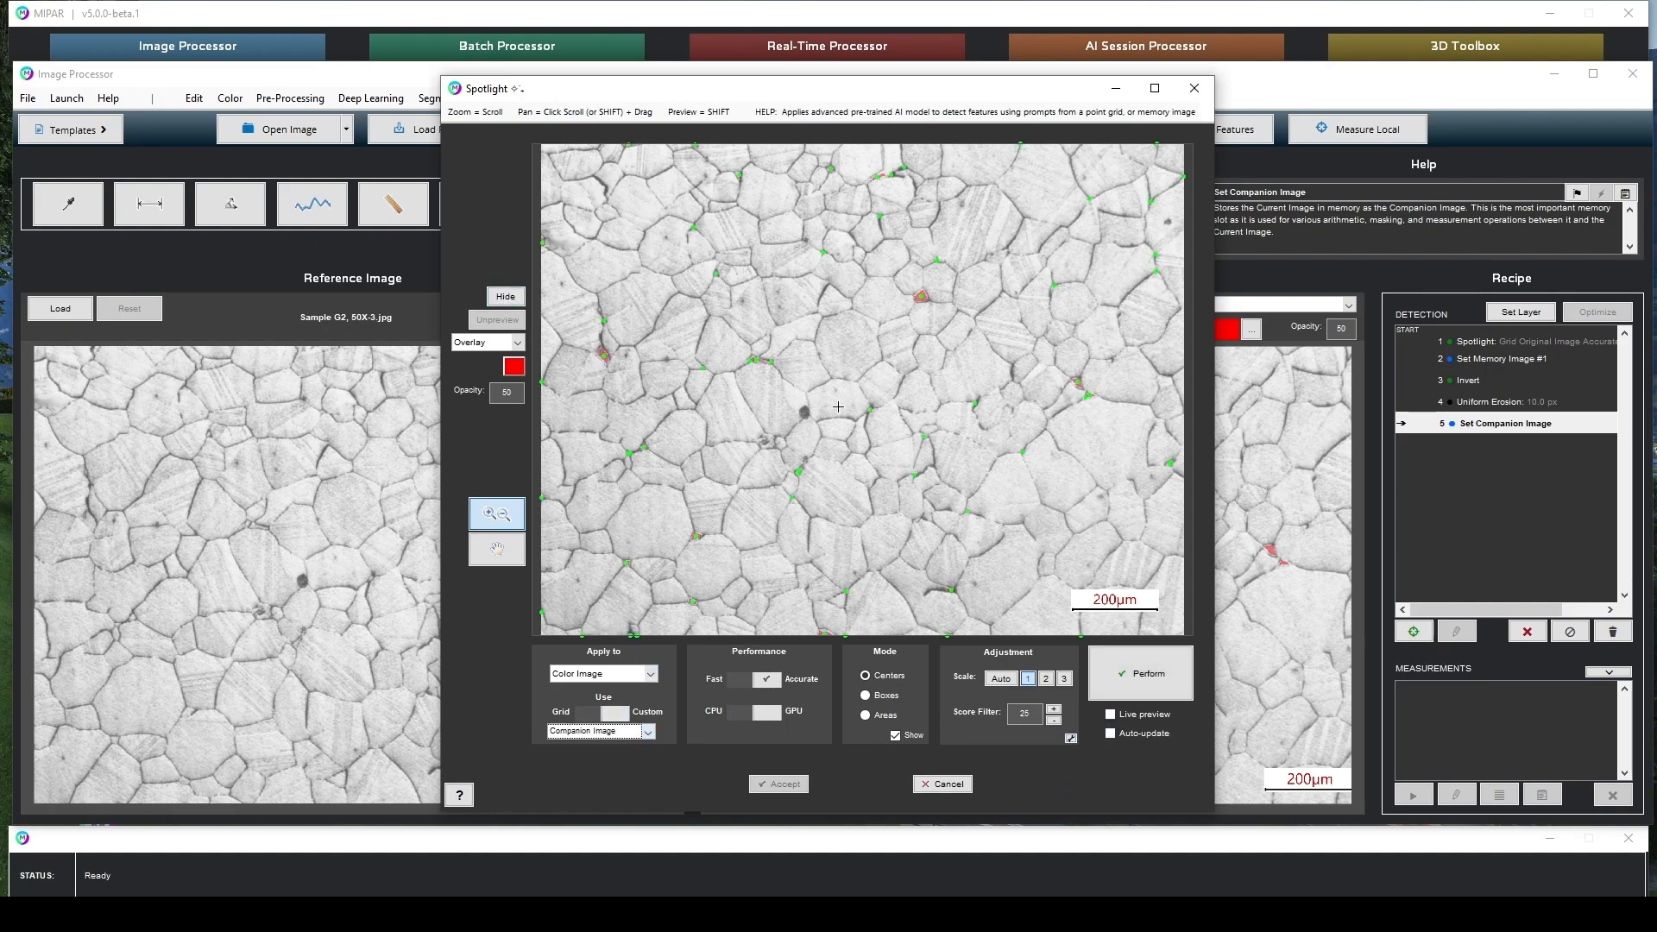
left_click(865, 695)
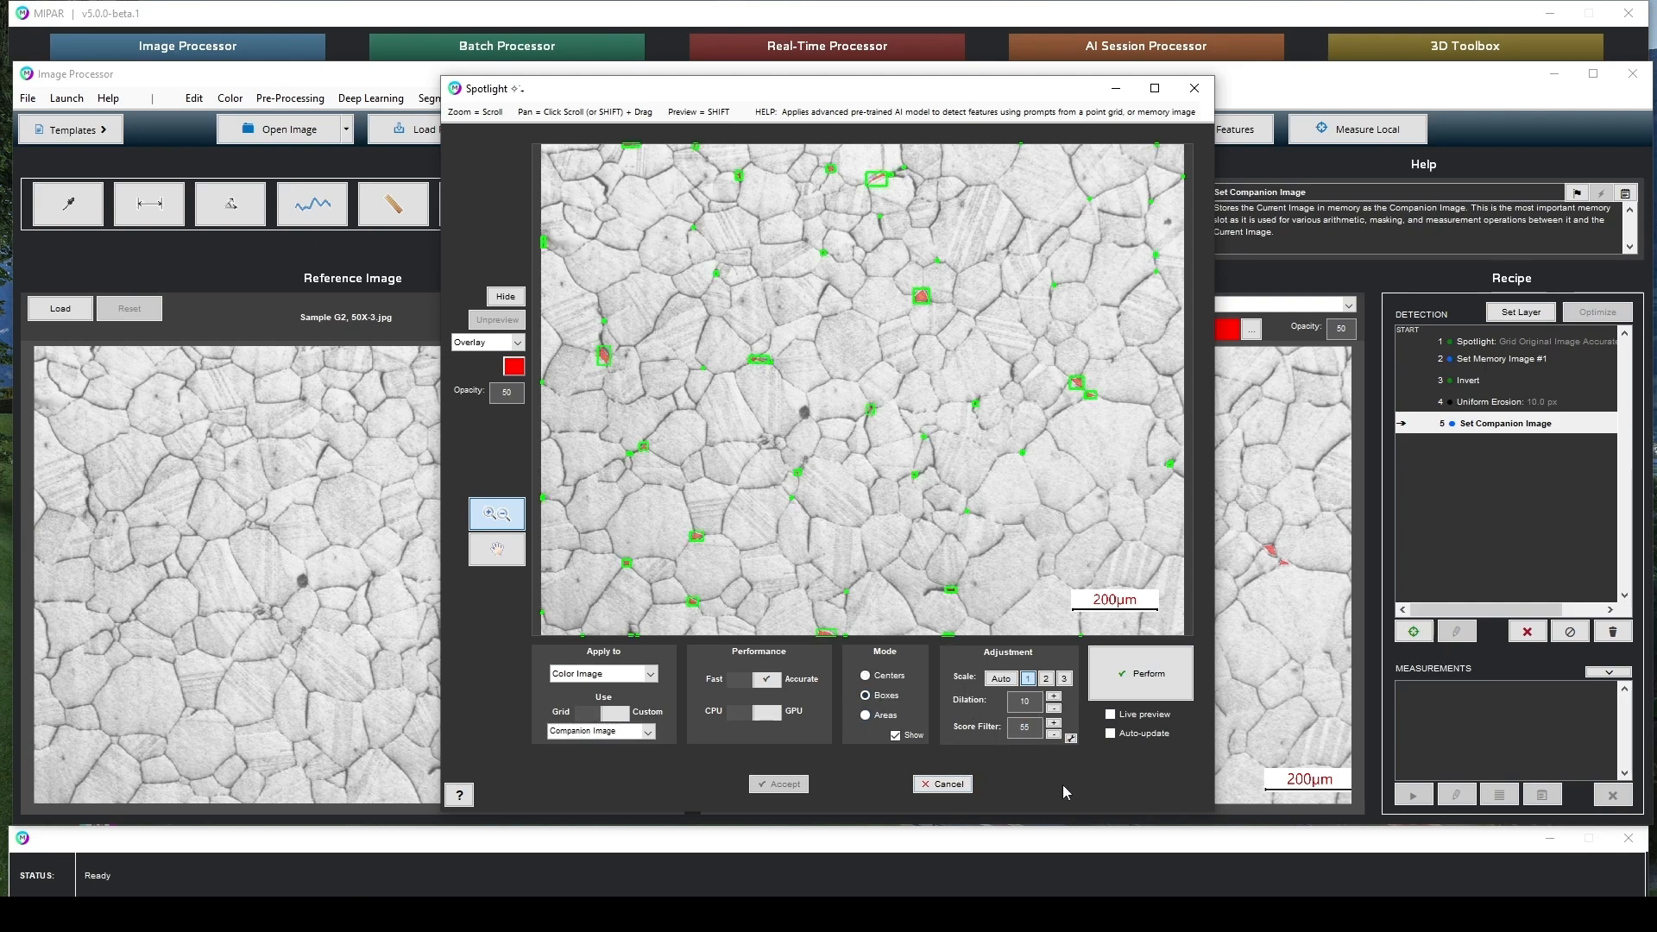
left_click(1148, 675)
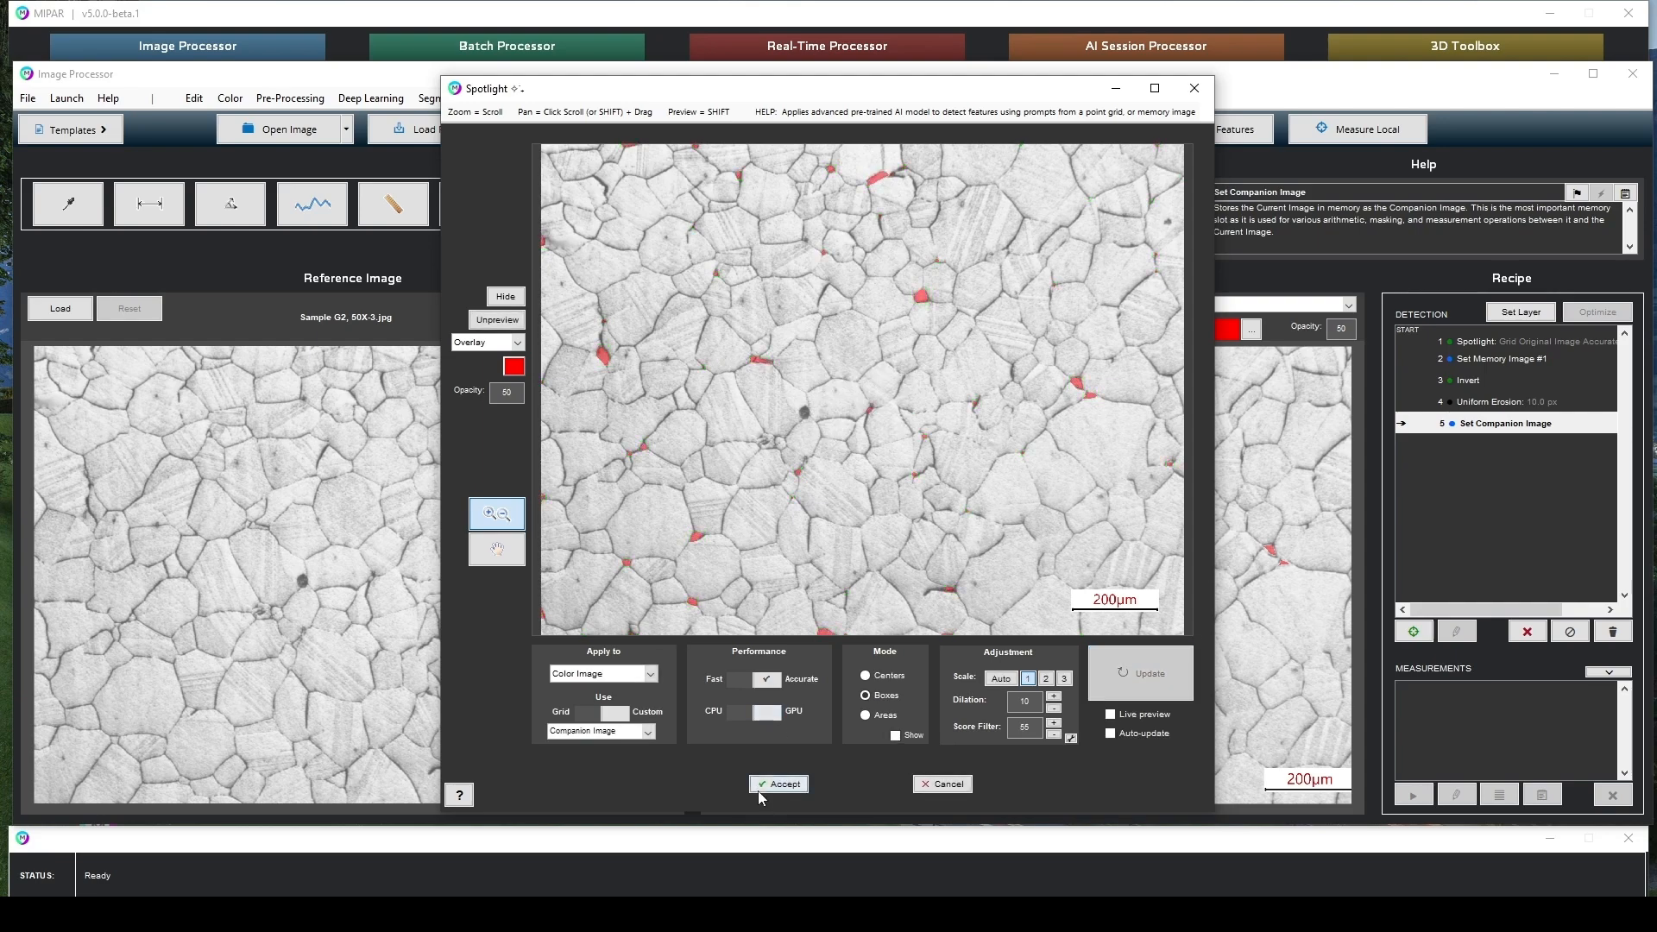
left_click(779, 783)
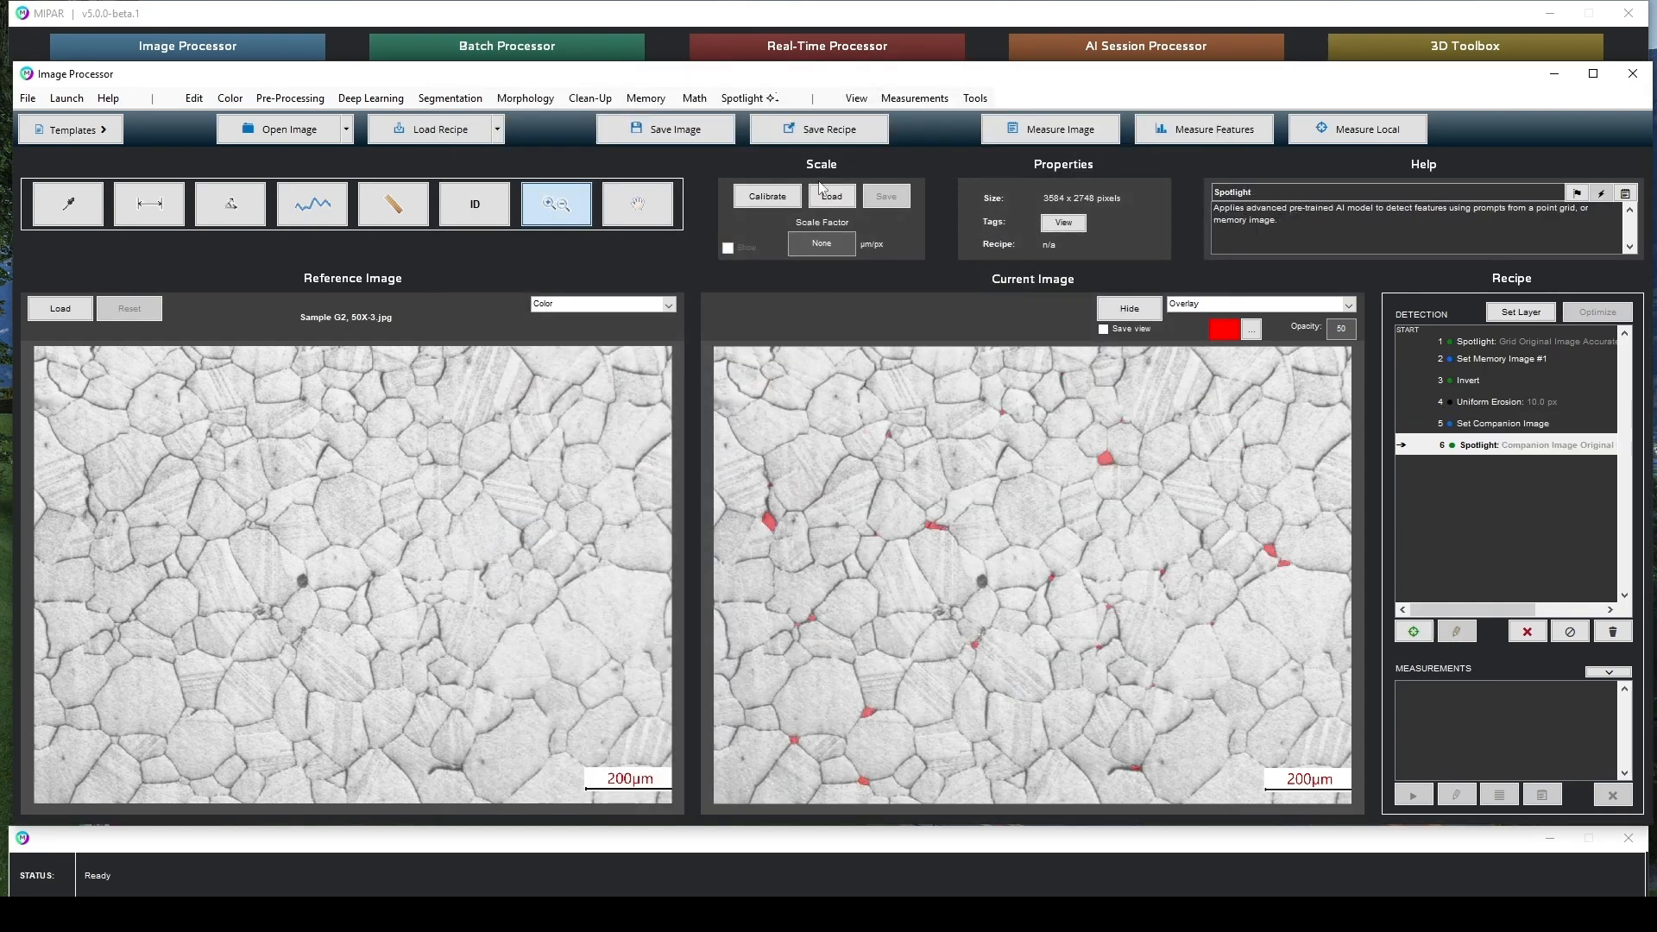
Combine Memory Image #1 with the new Spotlight detections by setting them as the Companion Image and applying Union
left_click(648, 100)
left_click(663, 121)
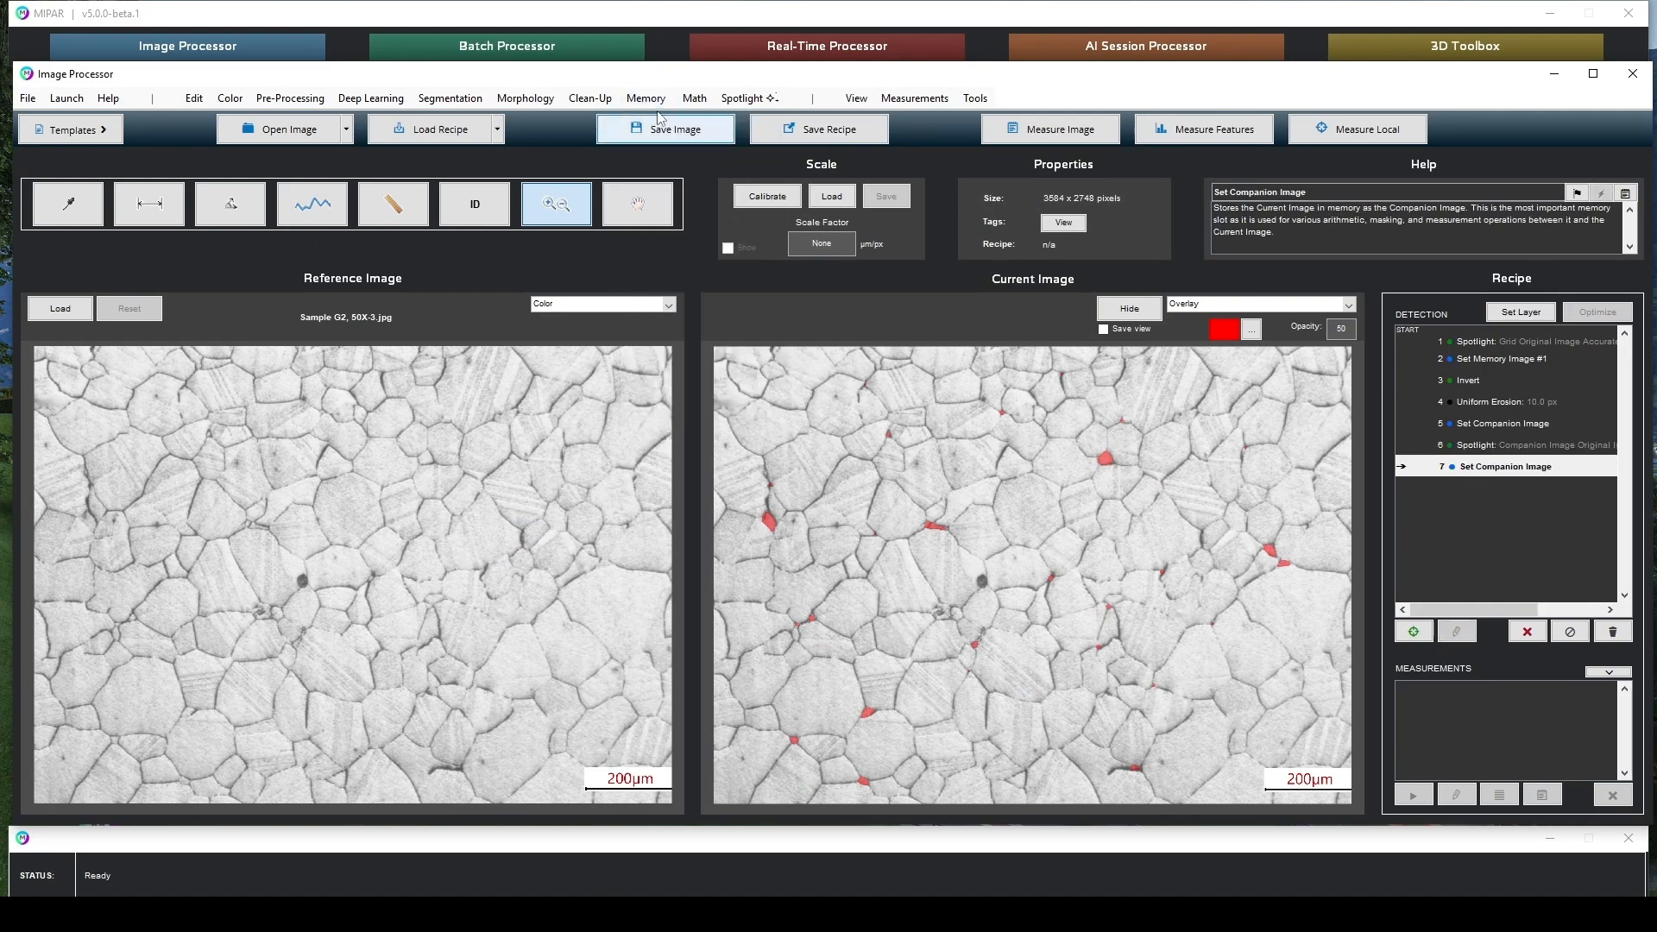
left_click(649, 99)
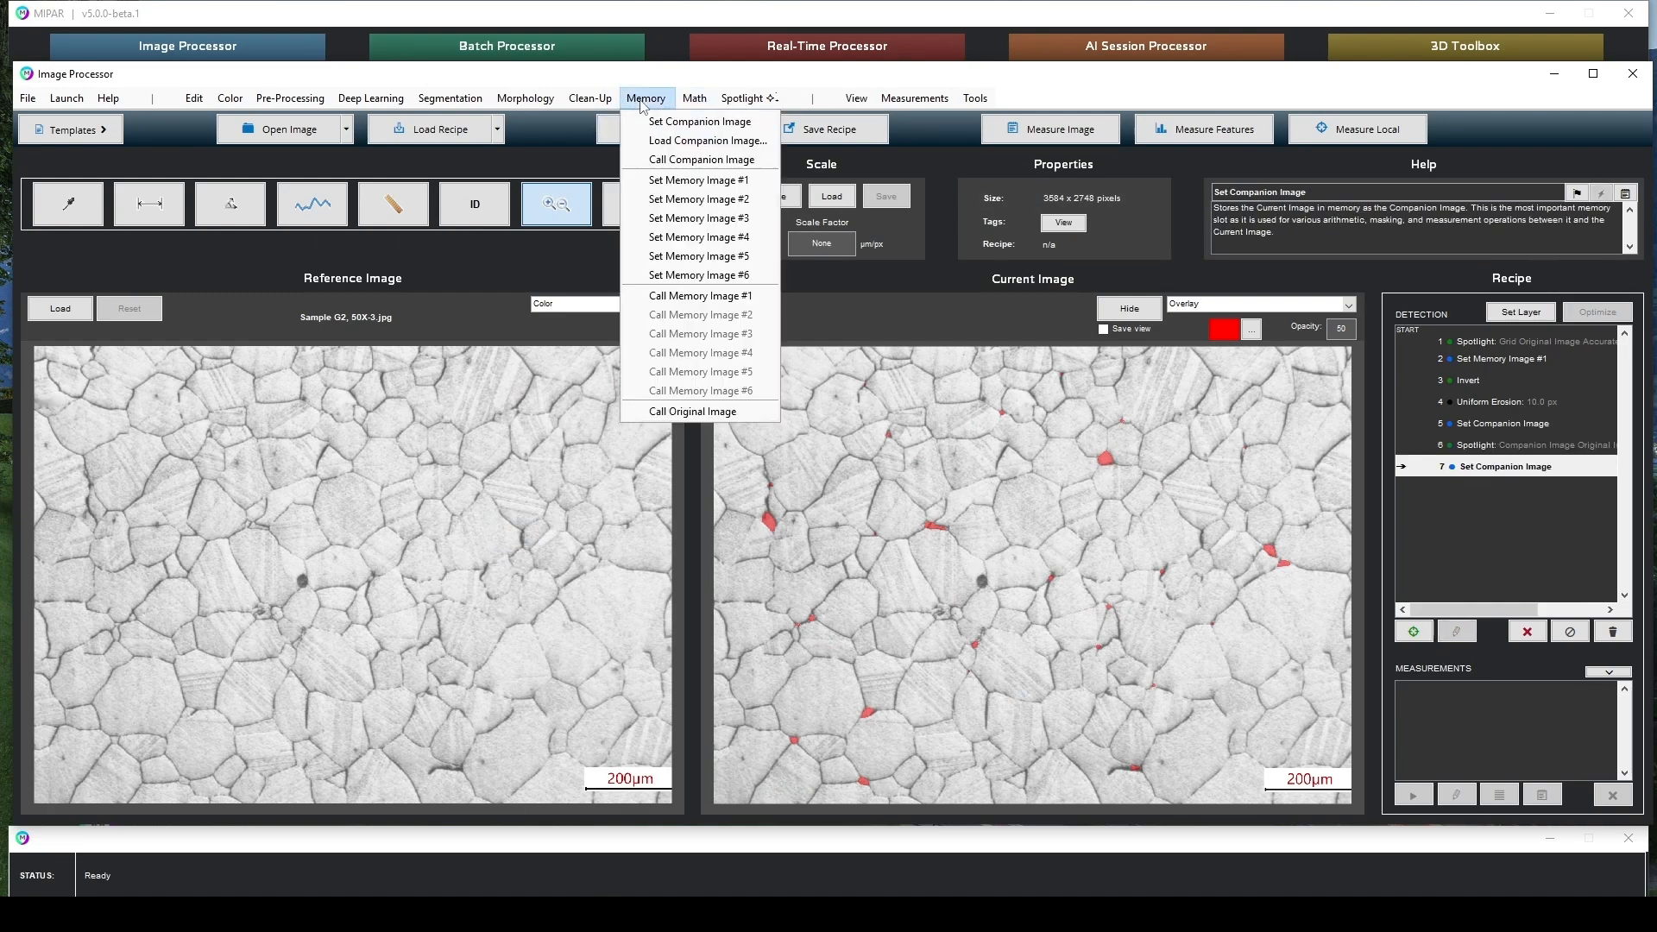
left_click(693, 296)
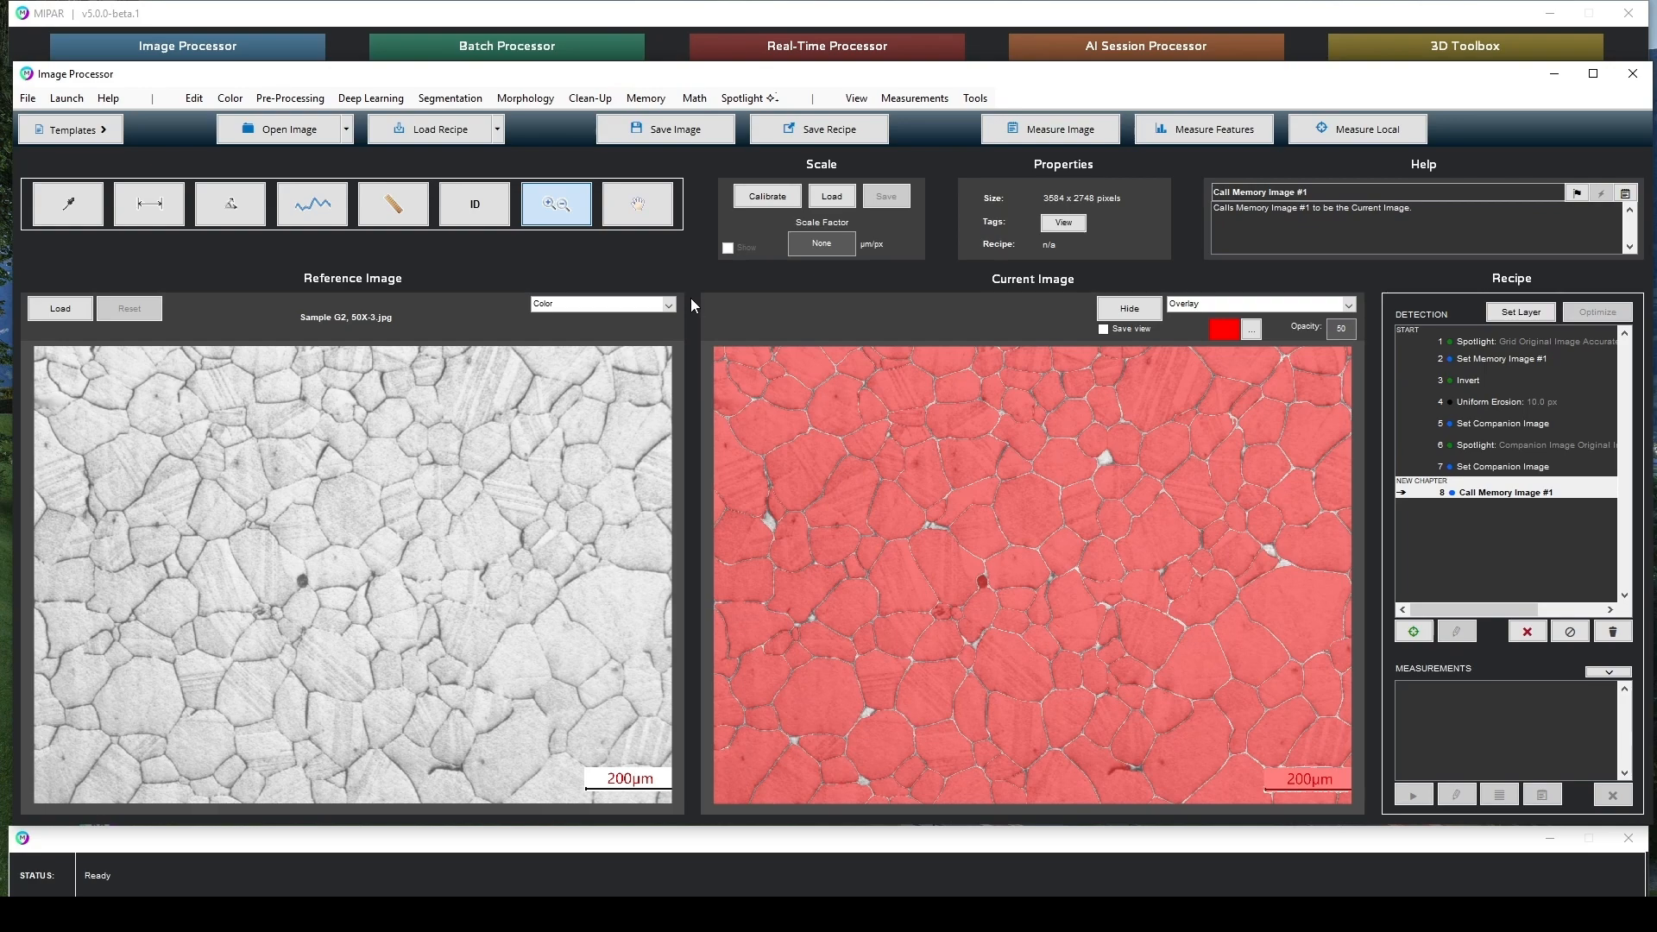
left_click(695, 100)
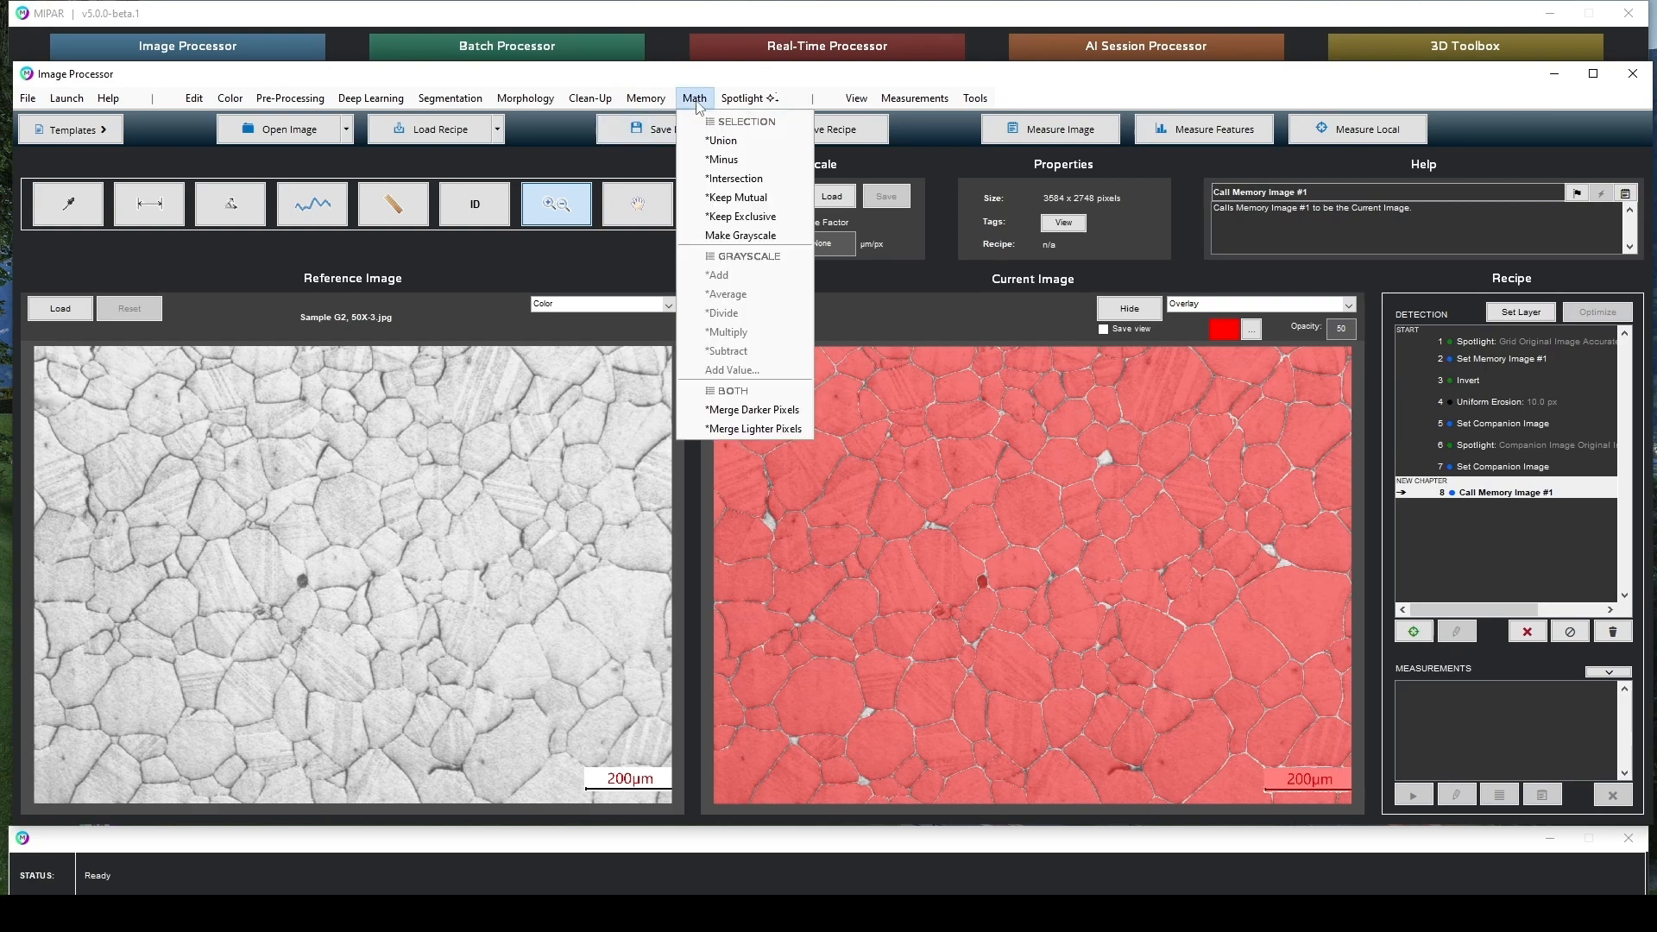
left_click(734, 143)
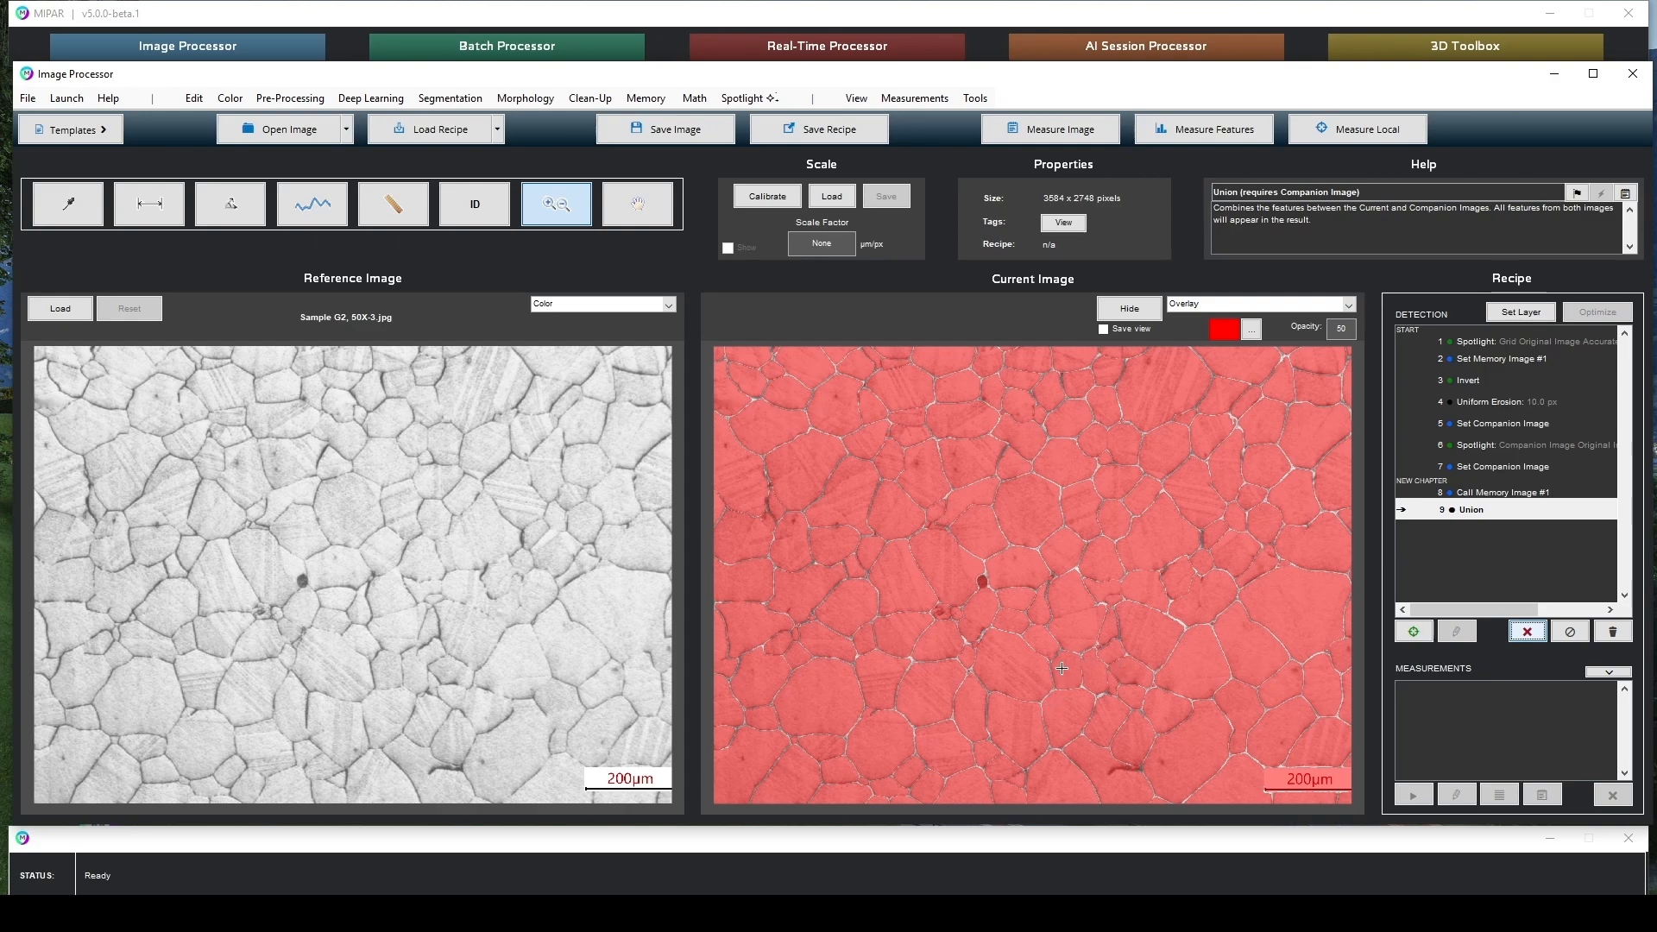
Apply Separate Features with a separation of 9 to the combined grain selection to close the gaps in the boundaries
scroll(1062, 669, "up", 5)
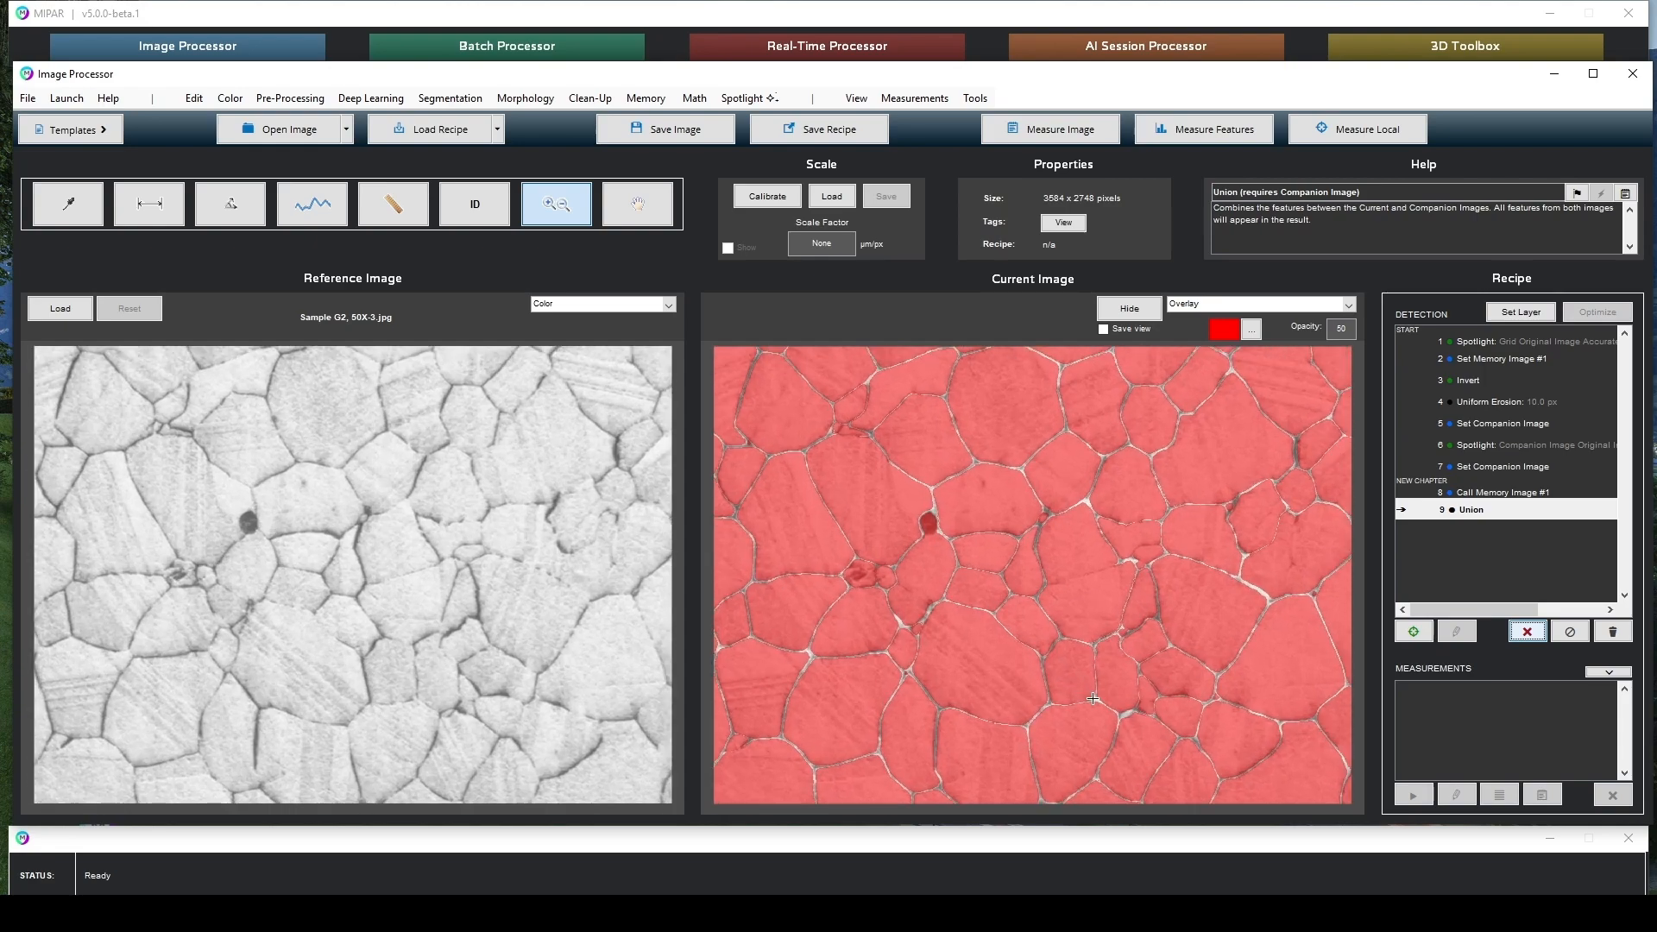
scroll(1093, 699, "up", 5)
scroll(978, 807, "up", 6)
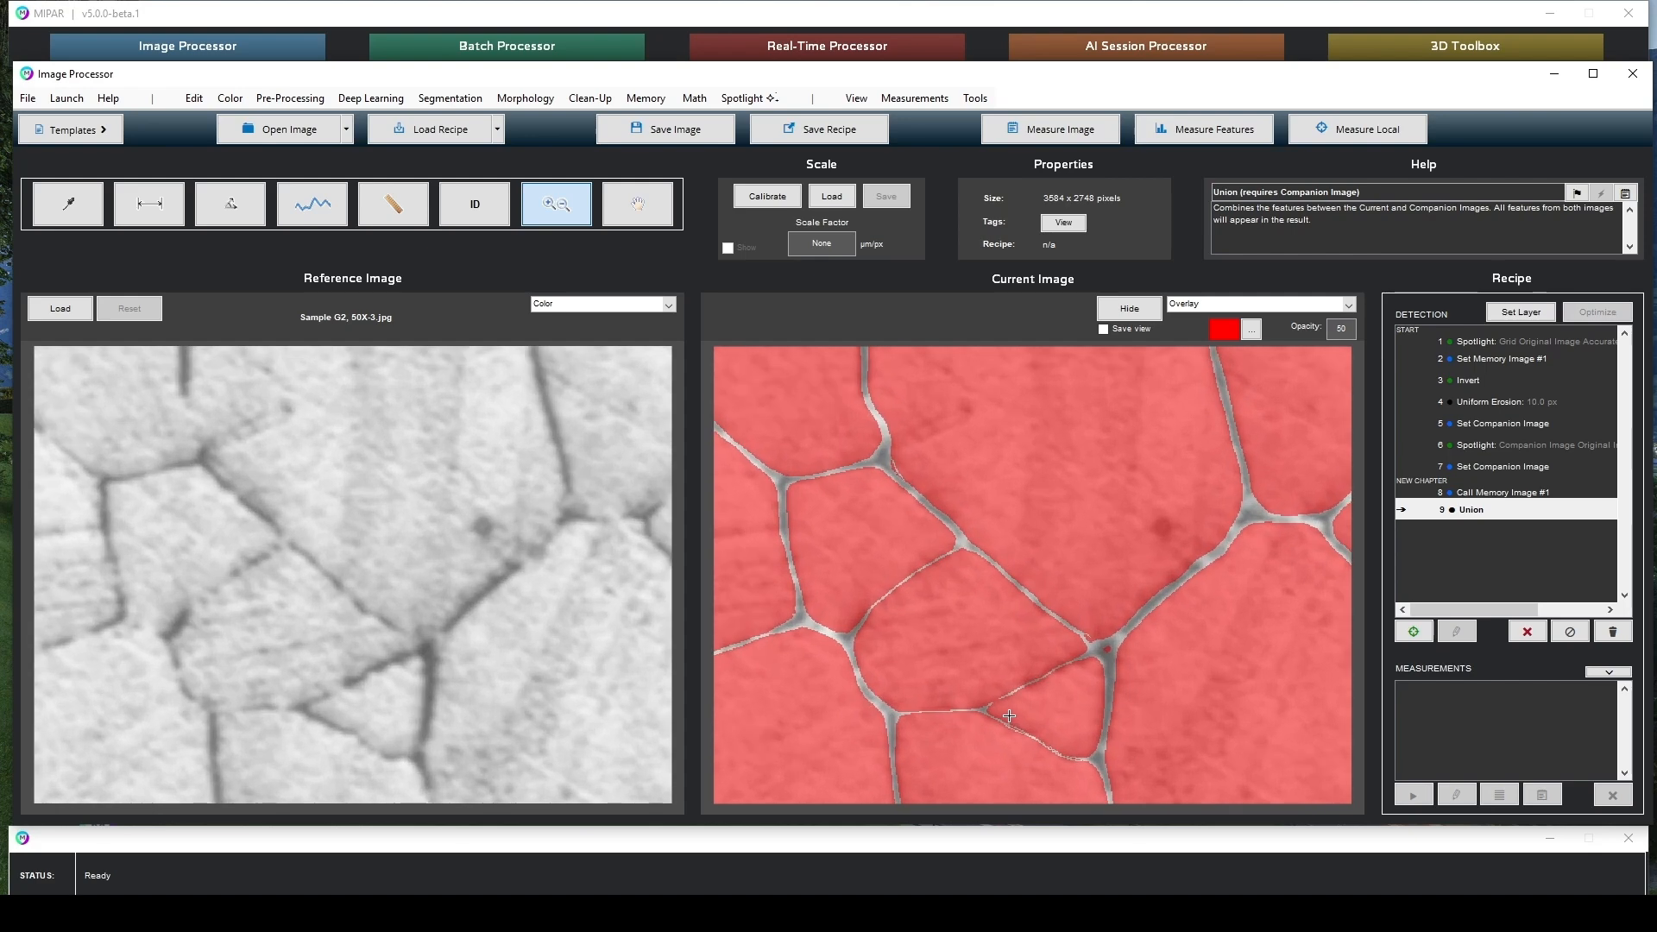
scroll(1012, 715, "up", 6)
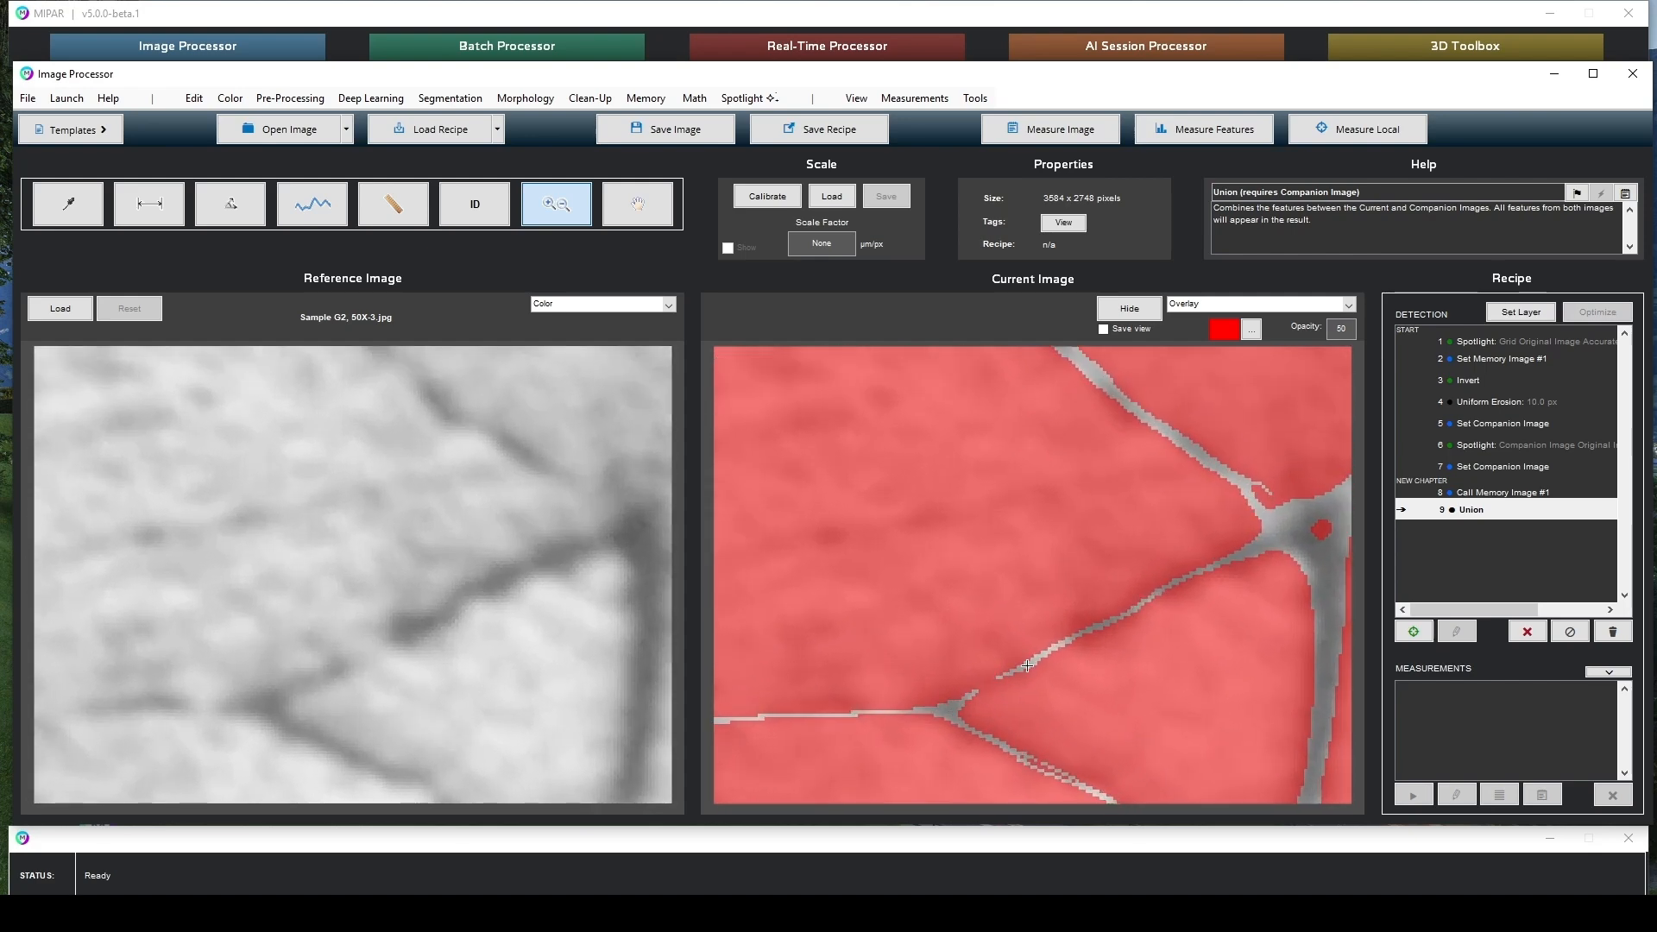
left_click_drag(1068, 714, 1017, 645)
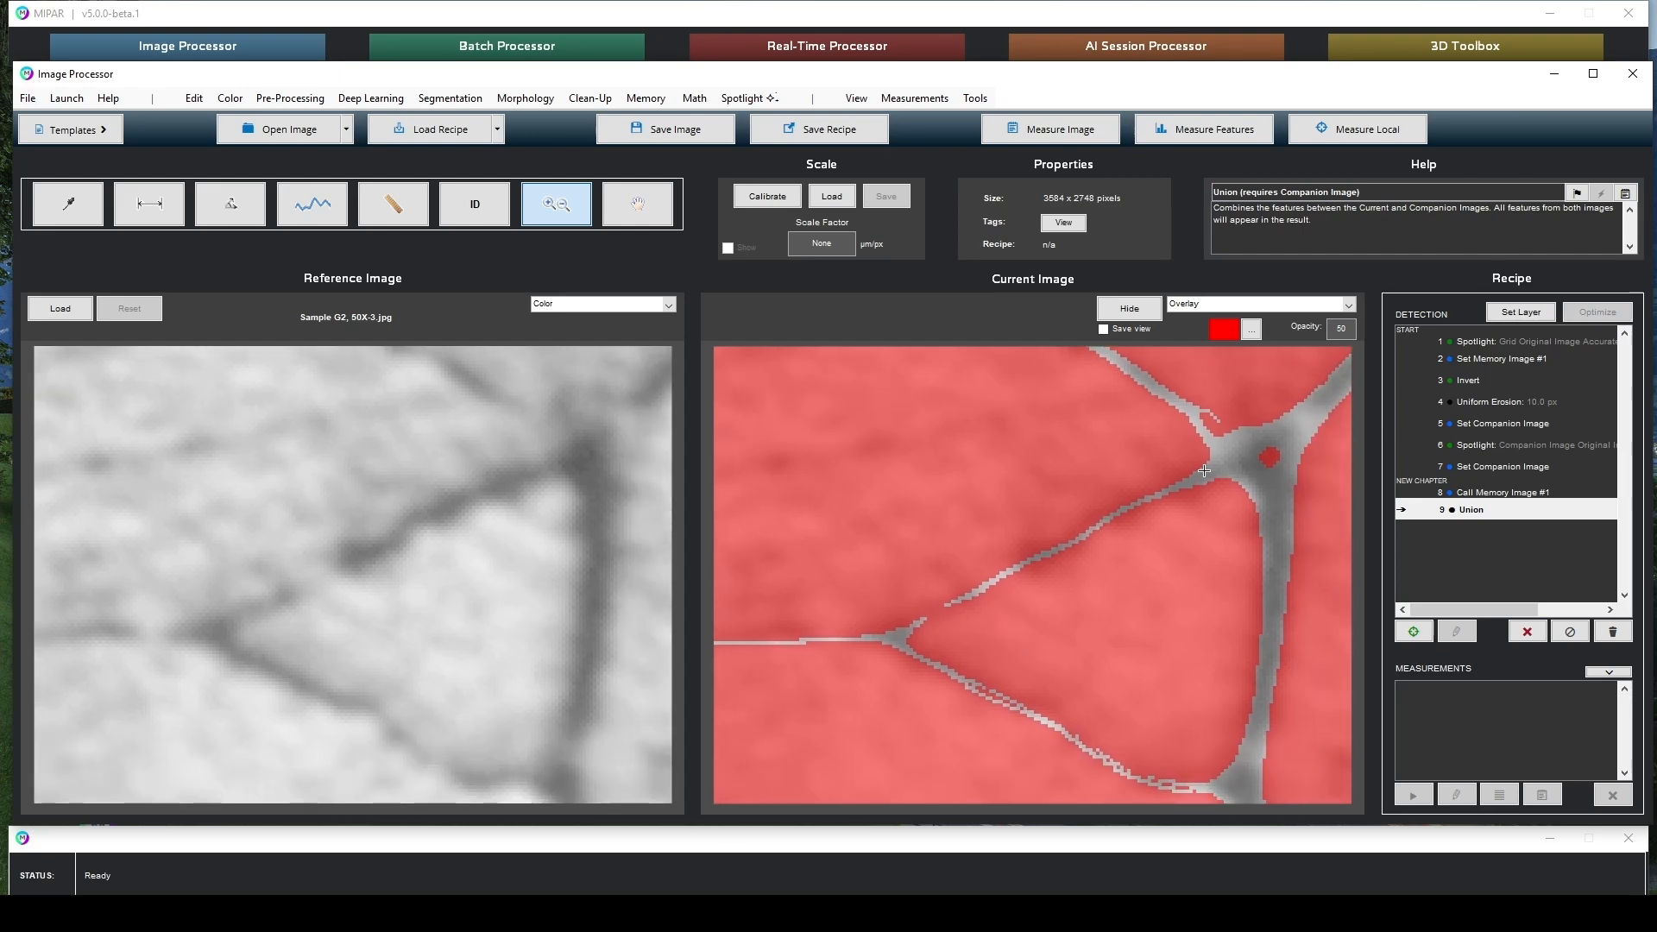
left_click(591, 98)
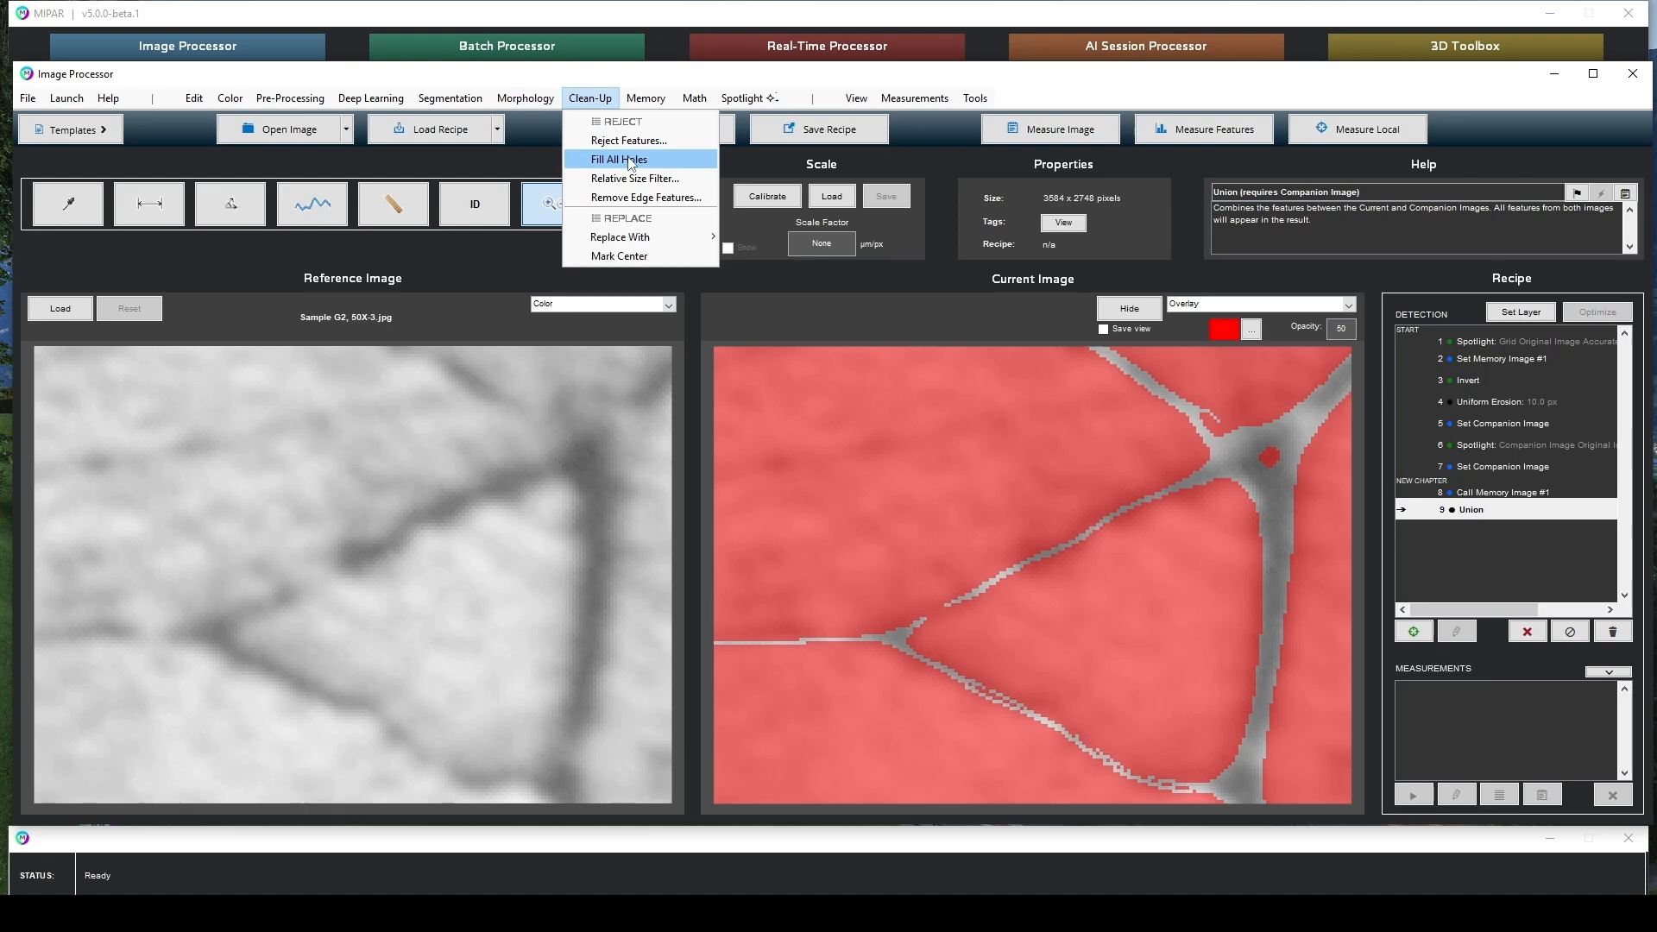
mouse_move(549, 105)
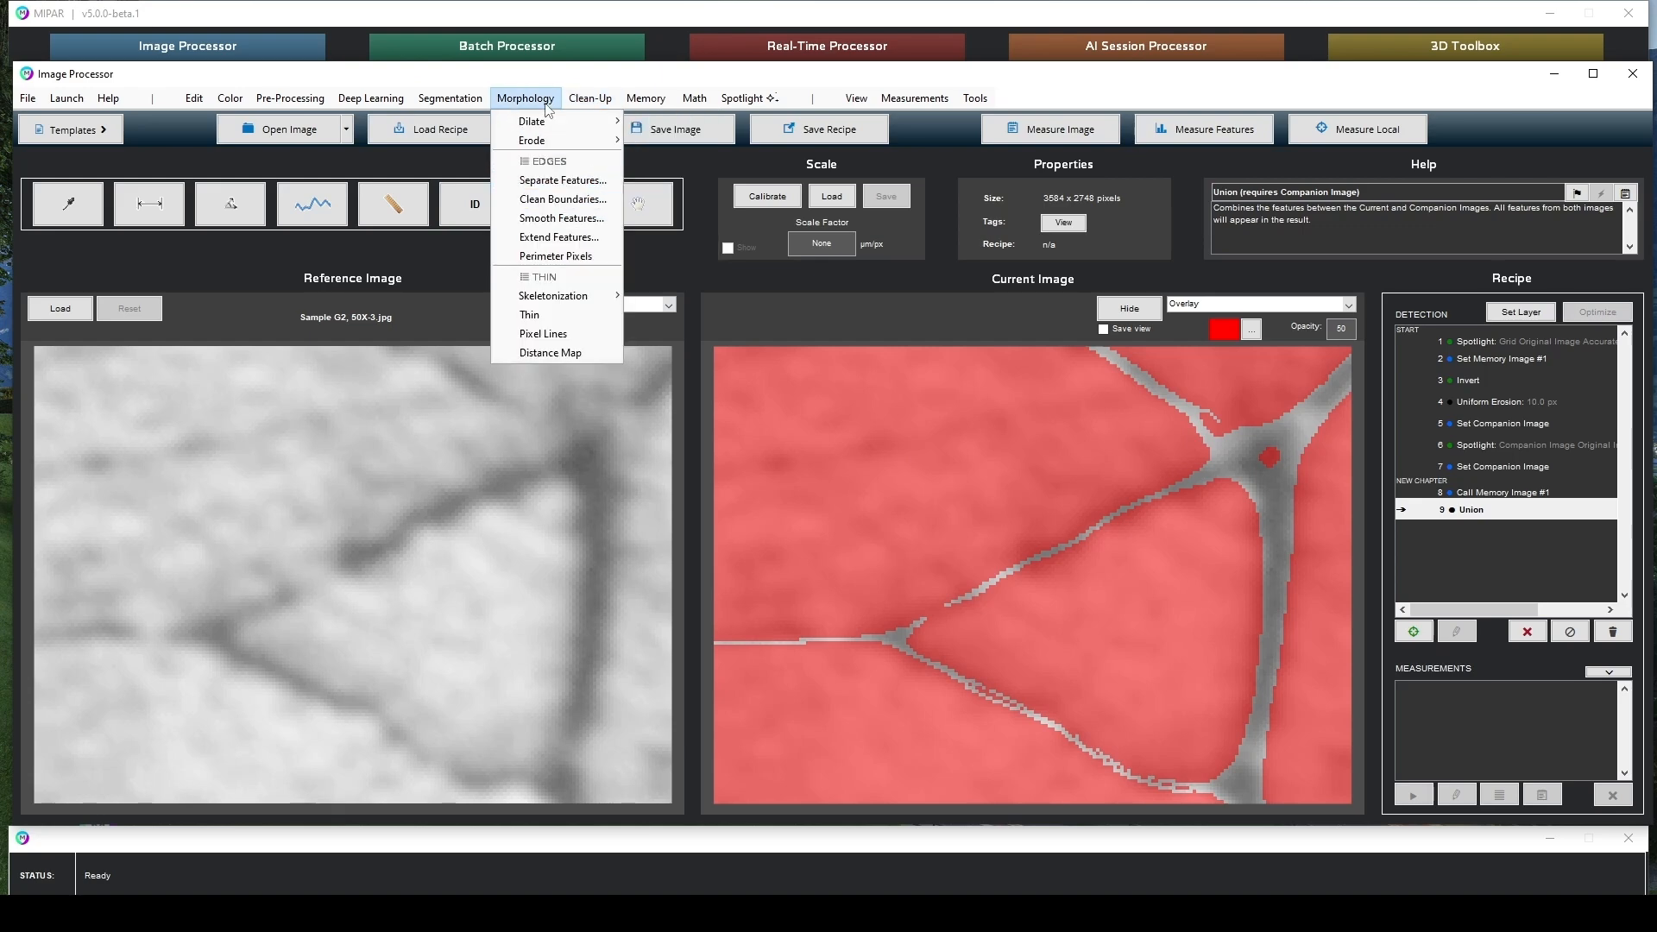
left_click(561, 182)
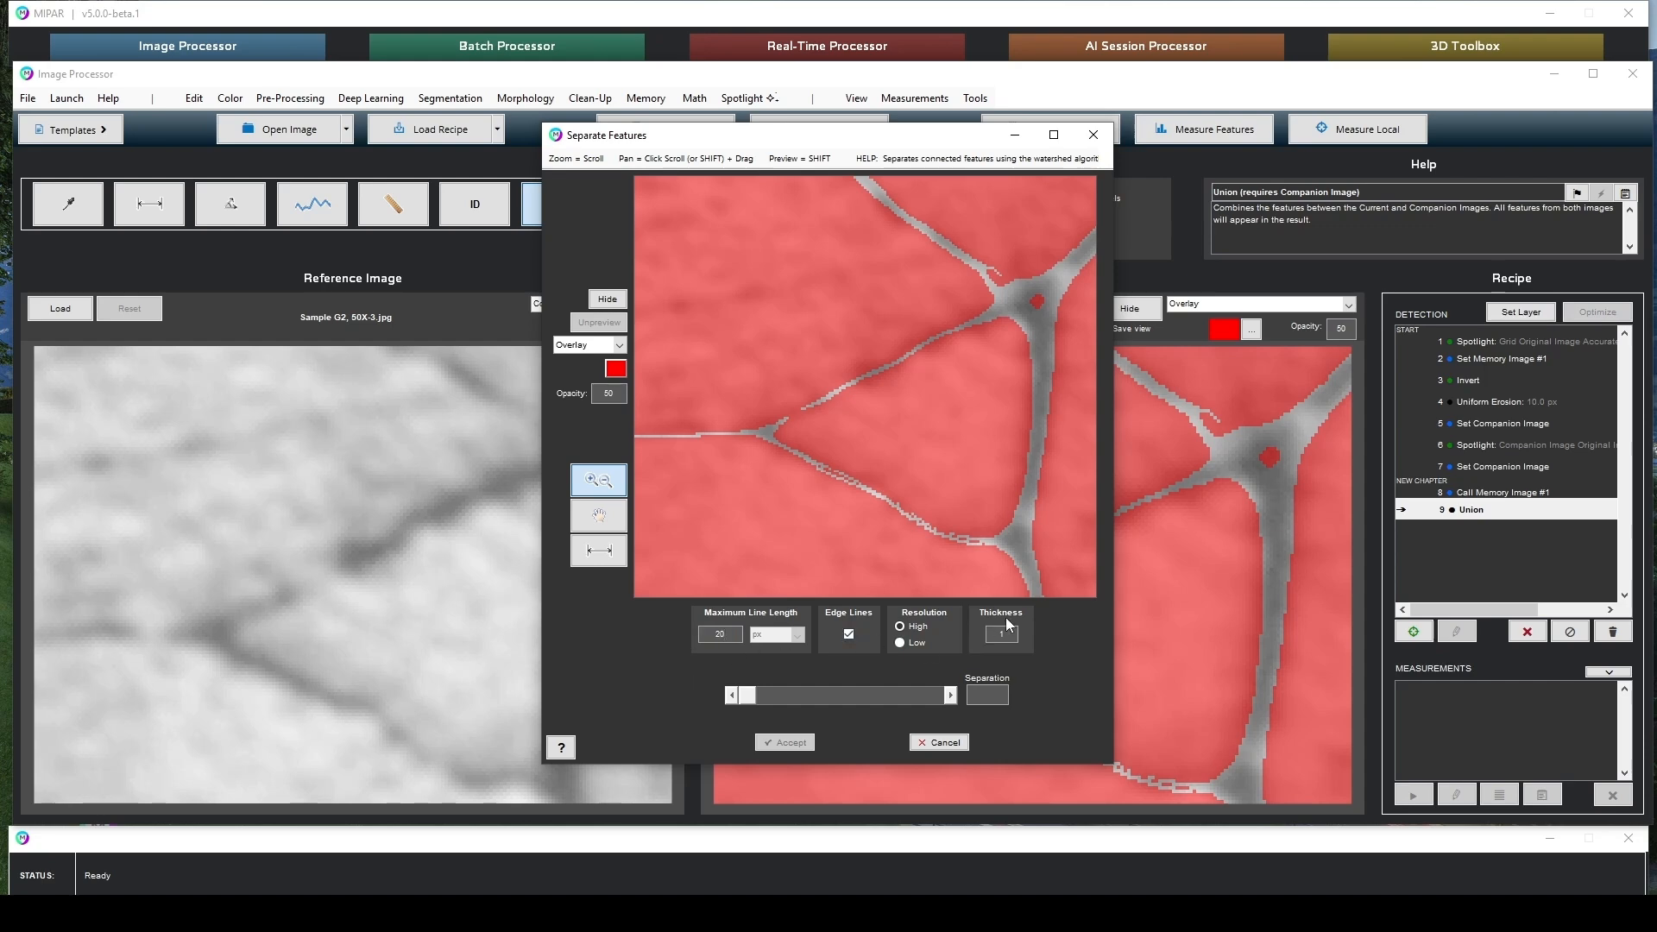
left_click(953, 698)
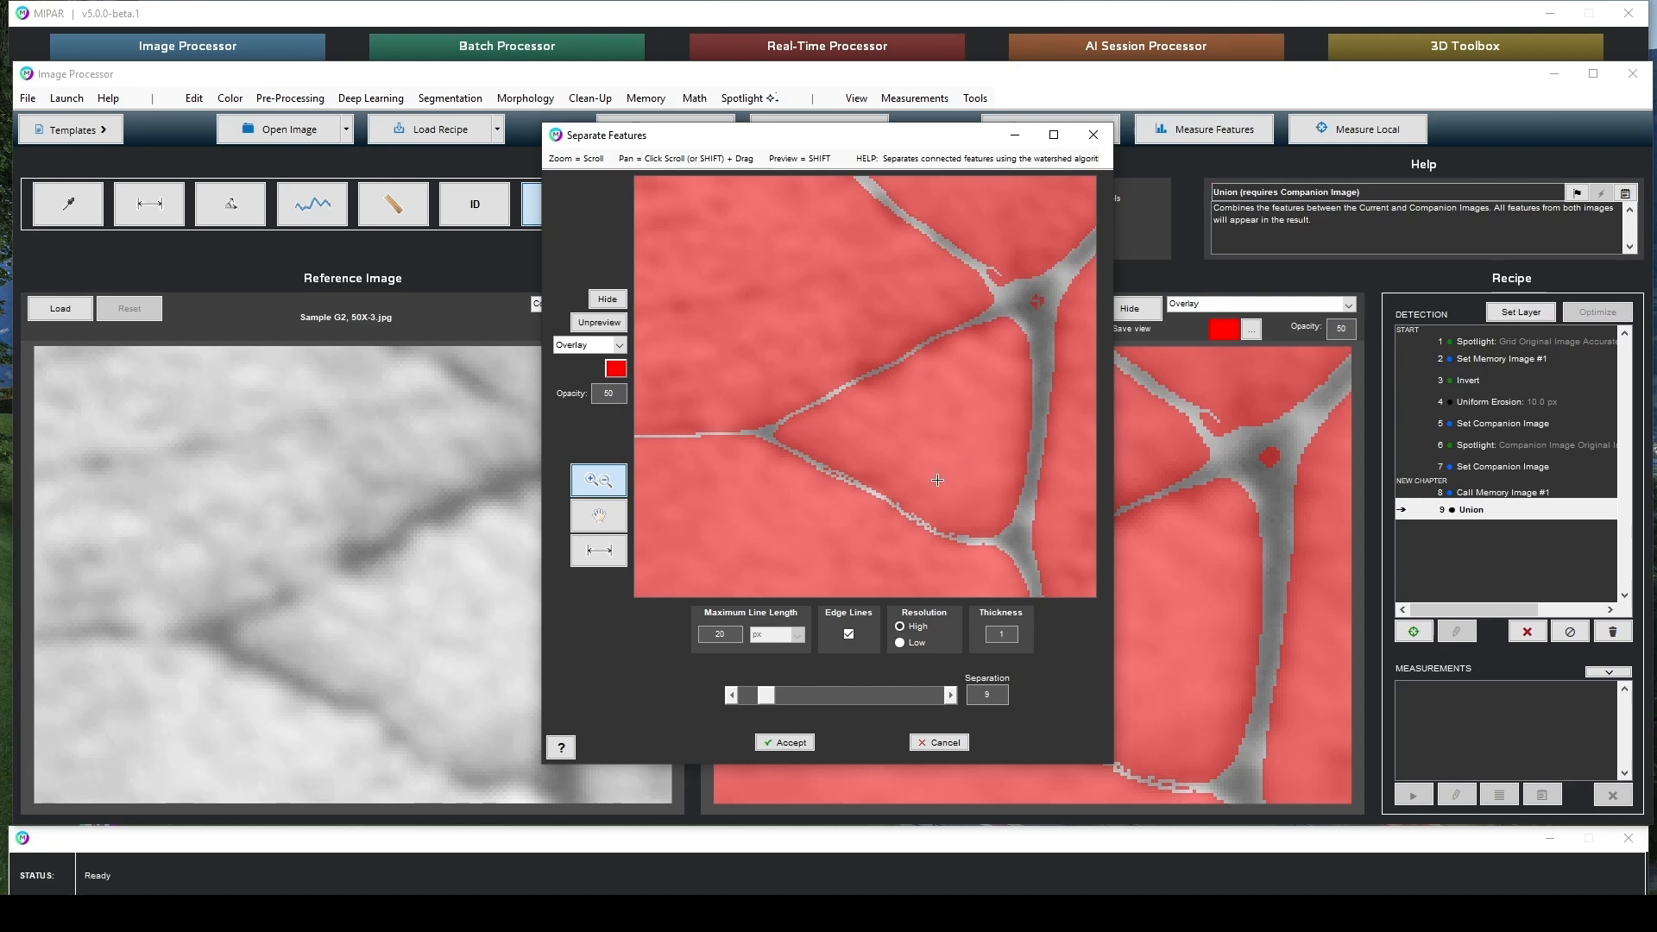
left_click(785, 747)
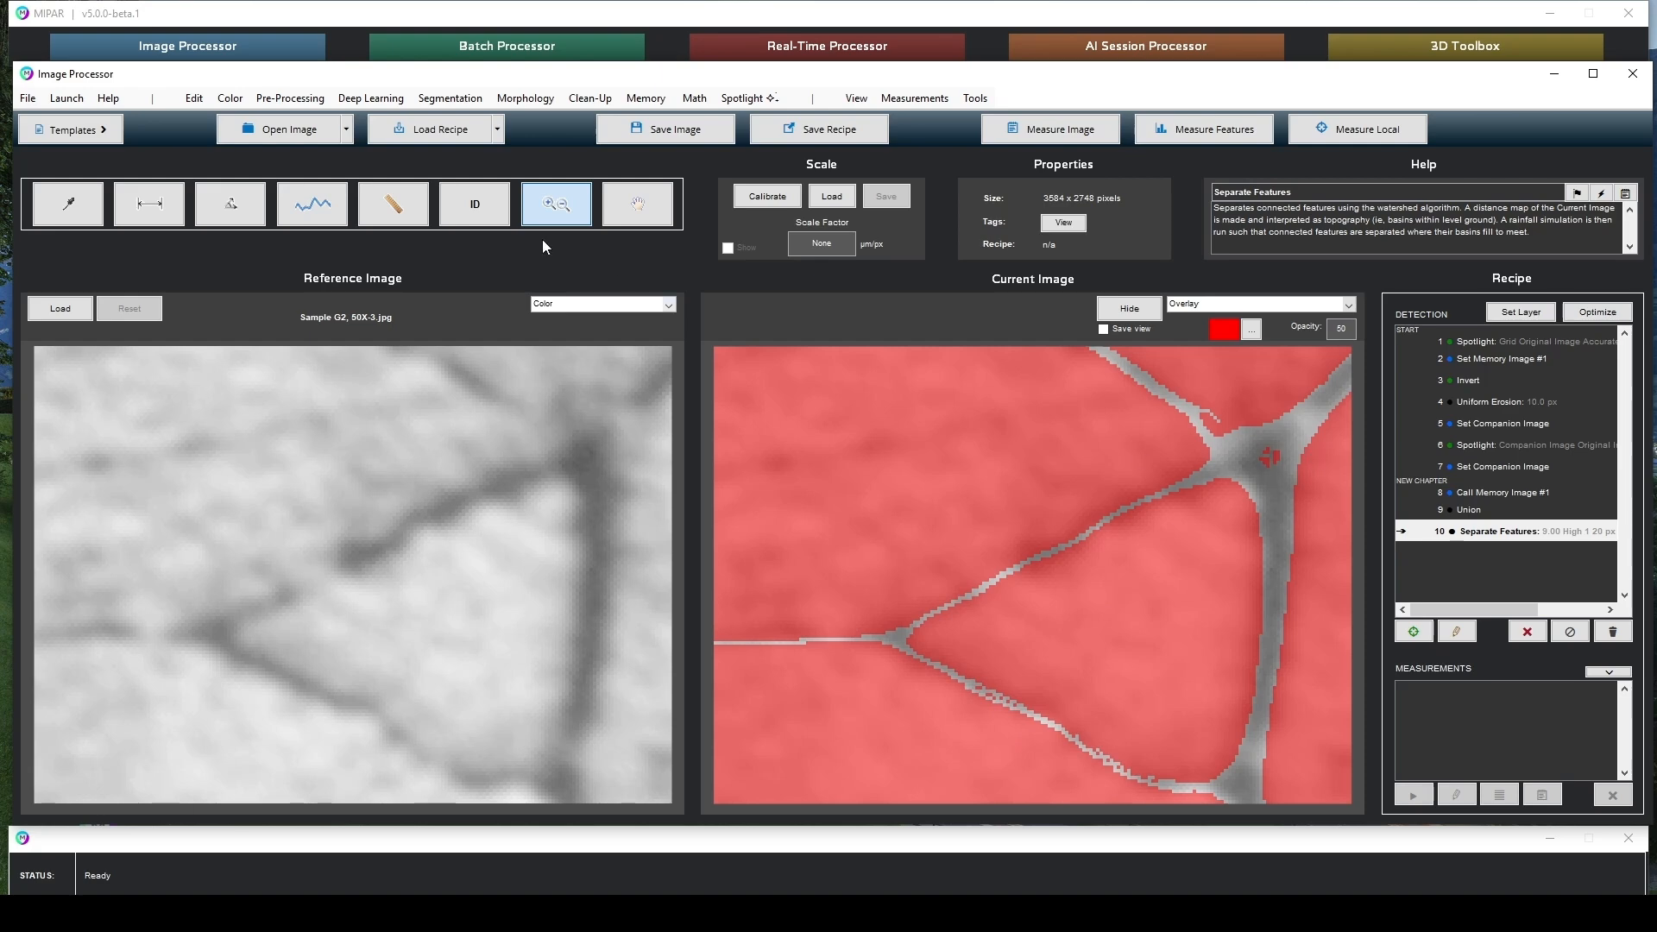
Apply Reject Features to the separated grain selection, removing objects with an area of 300 px^2 or less
left_click(576, 100)
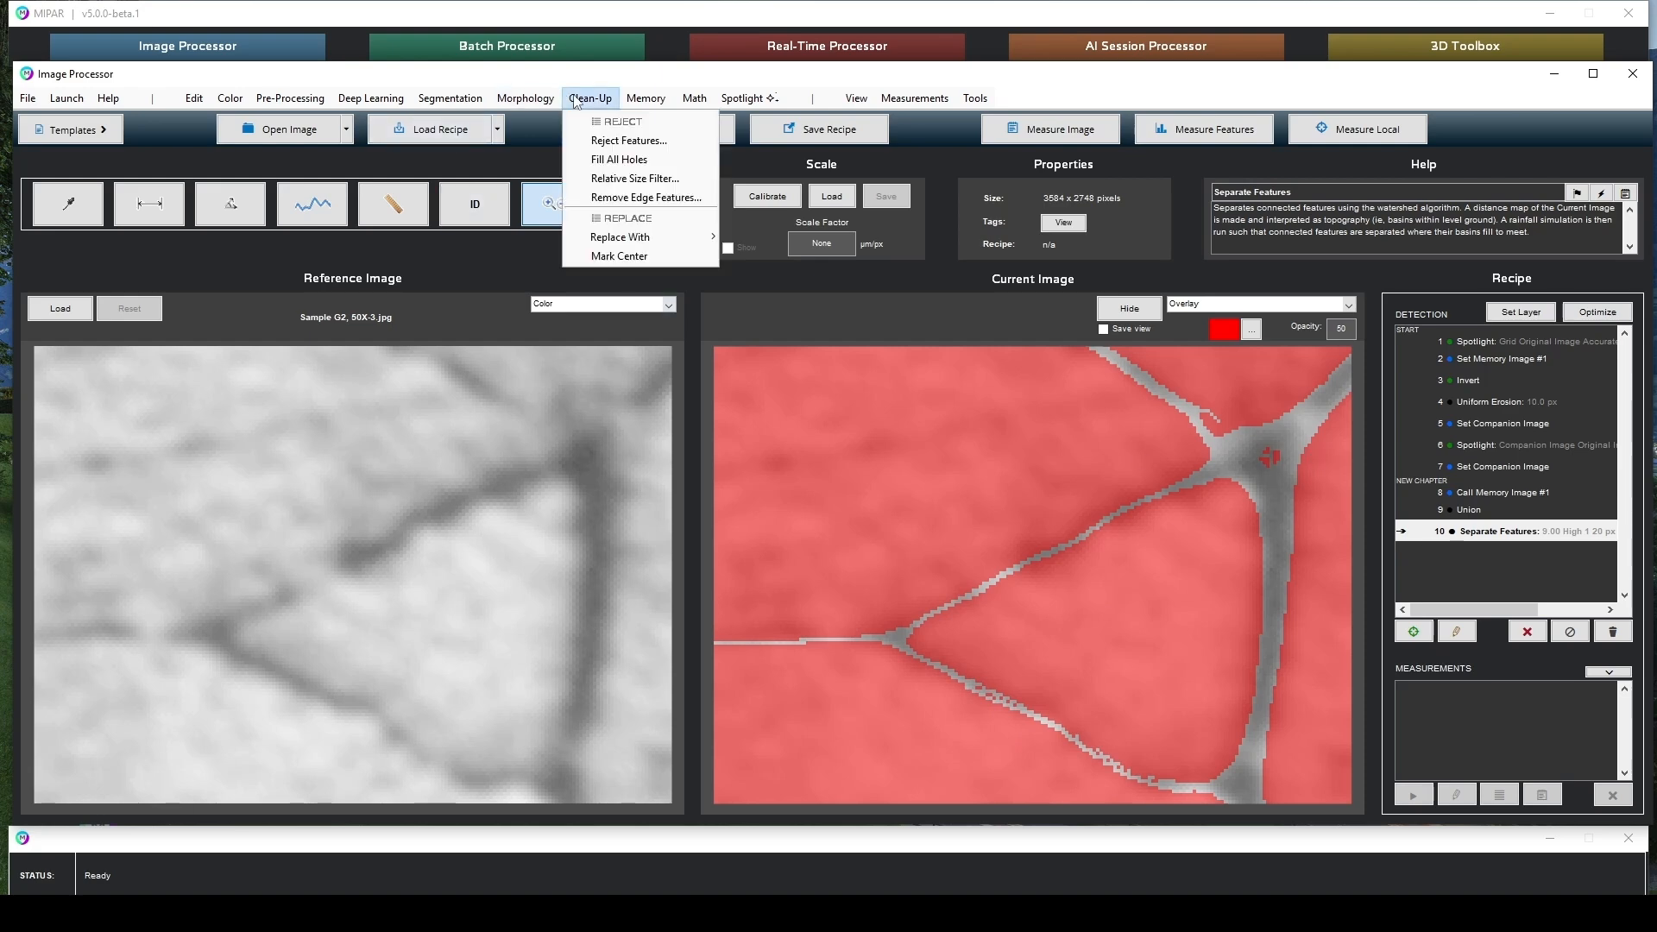
left_click(628, 141)
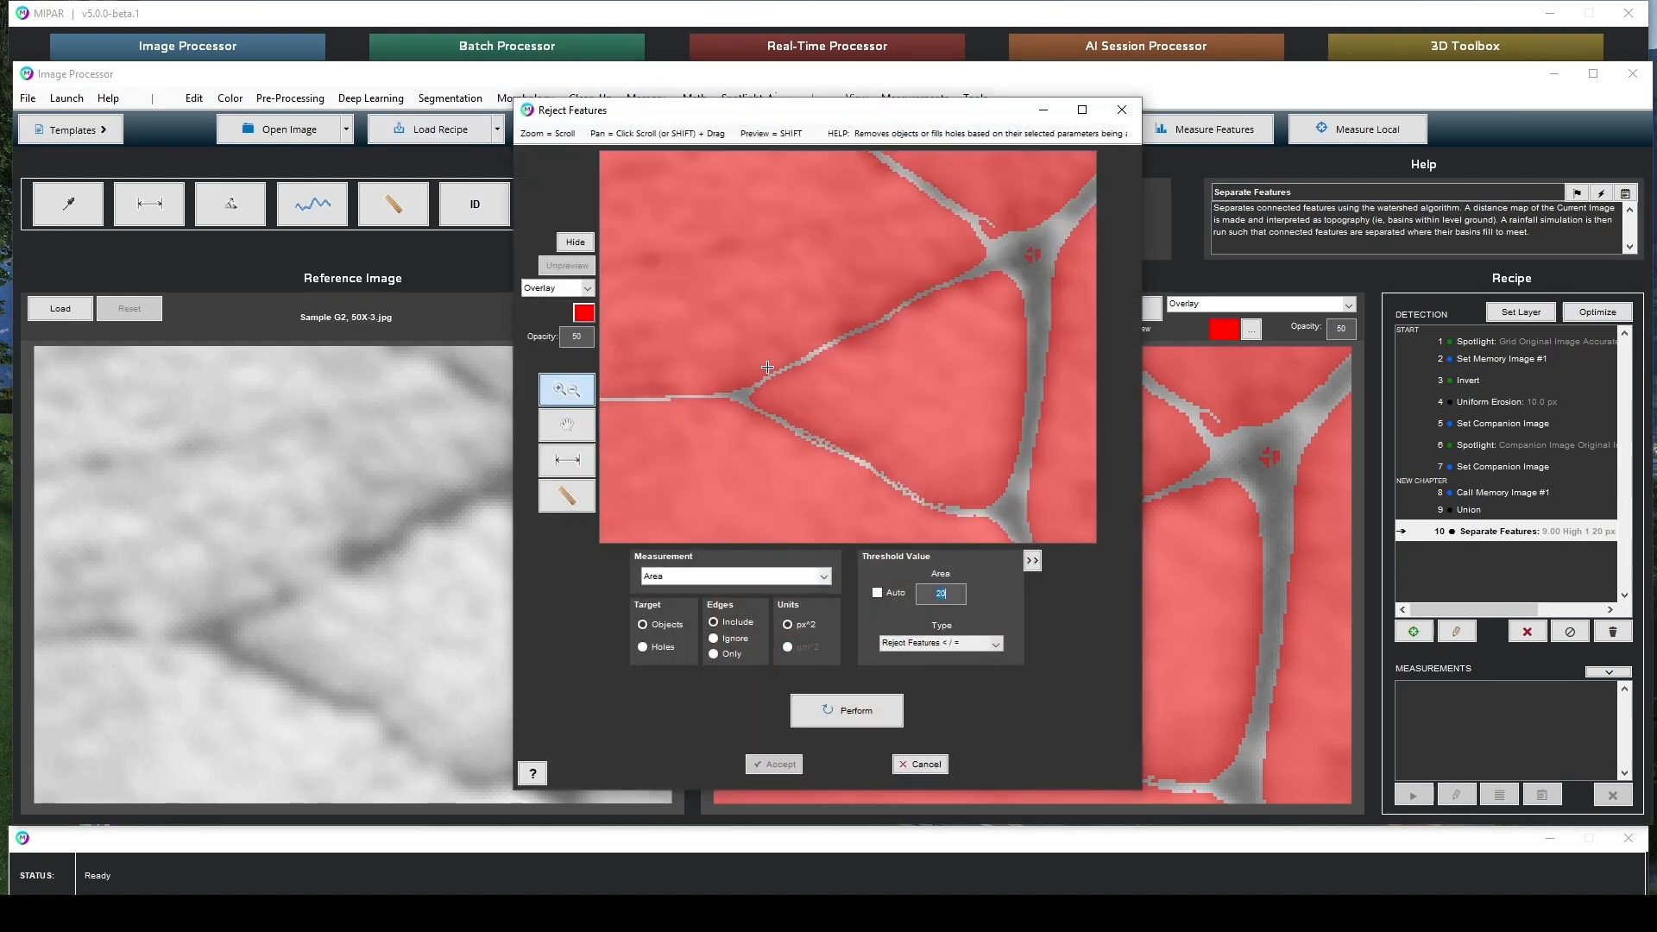
type("300")
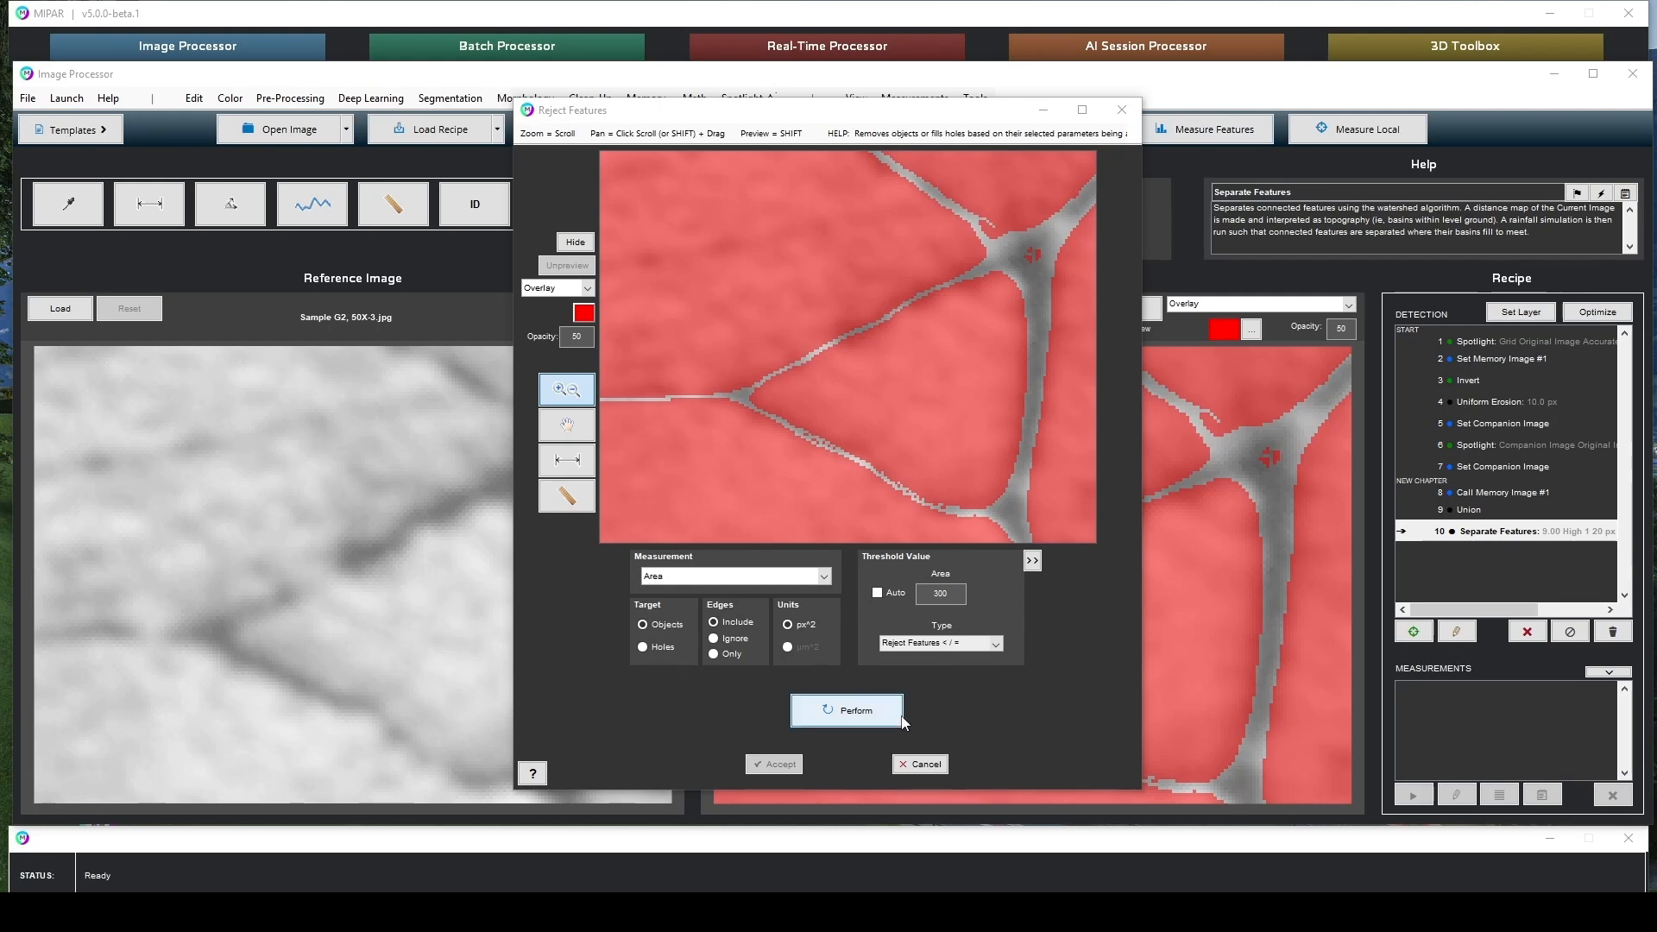
left_click(865, 716)
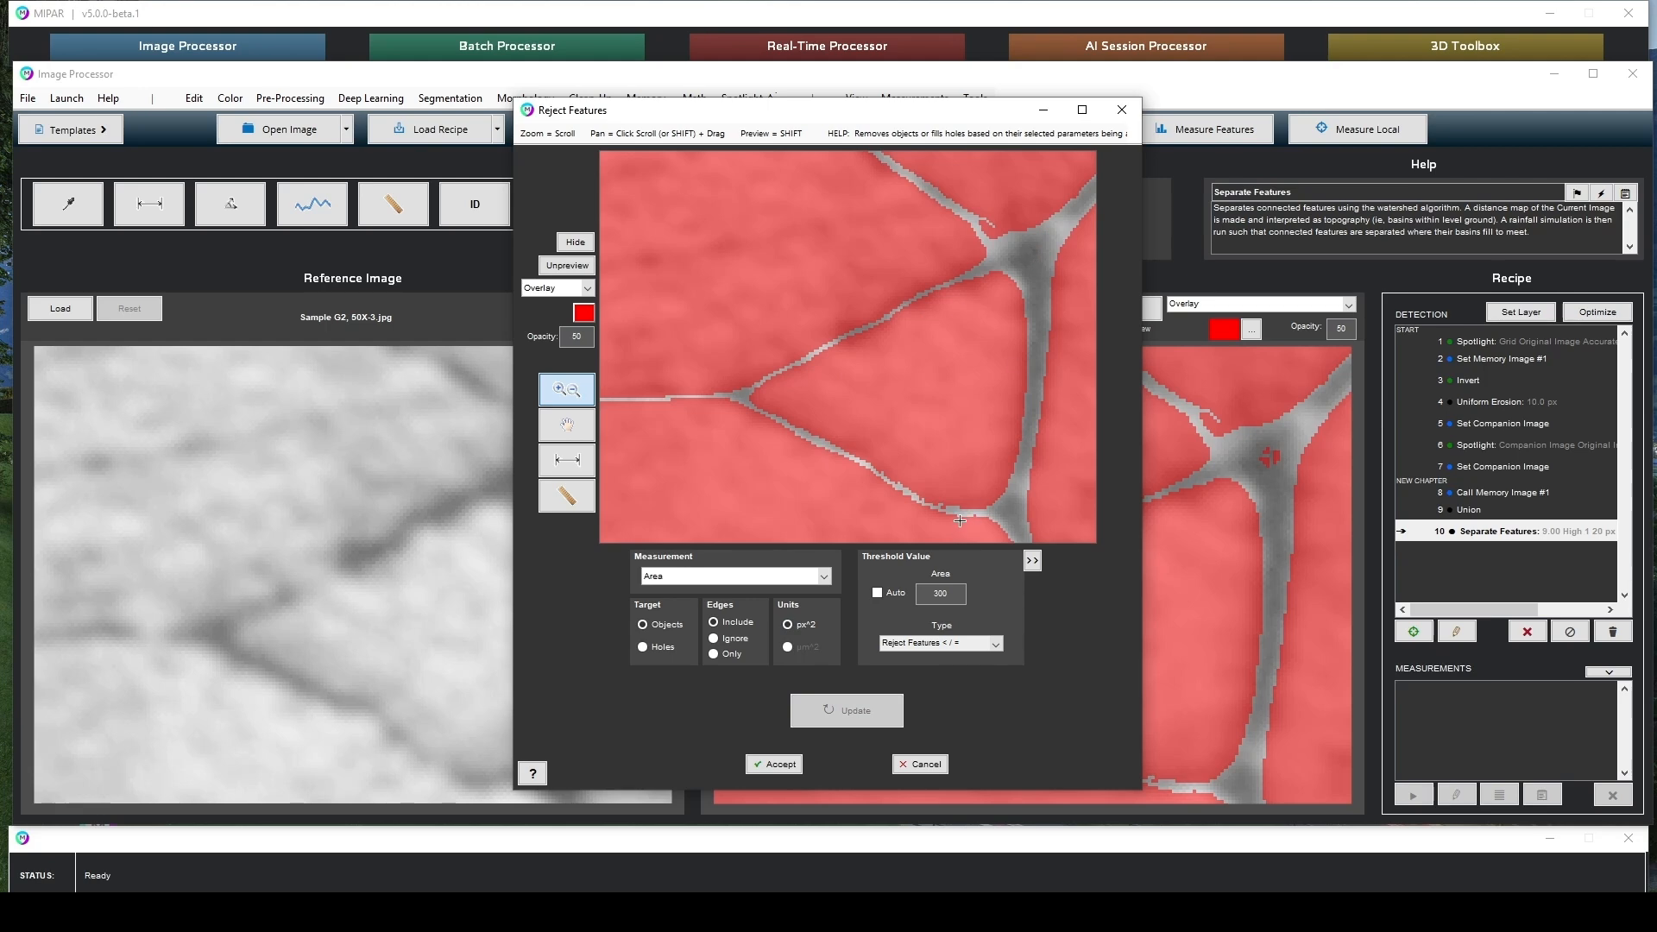
left_click(773, 764)
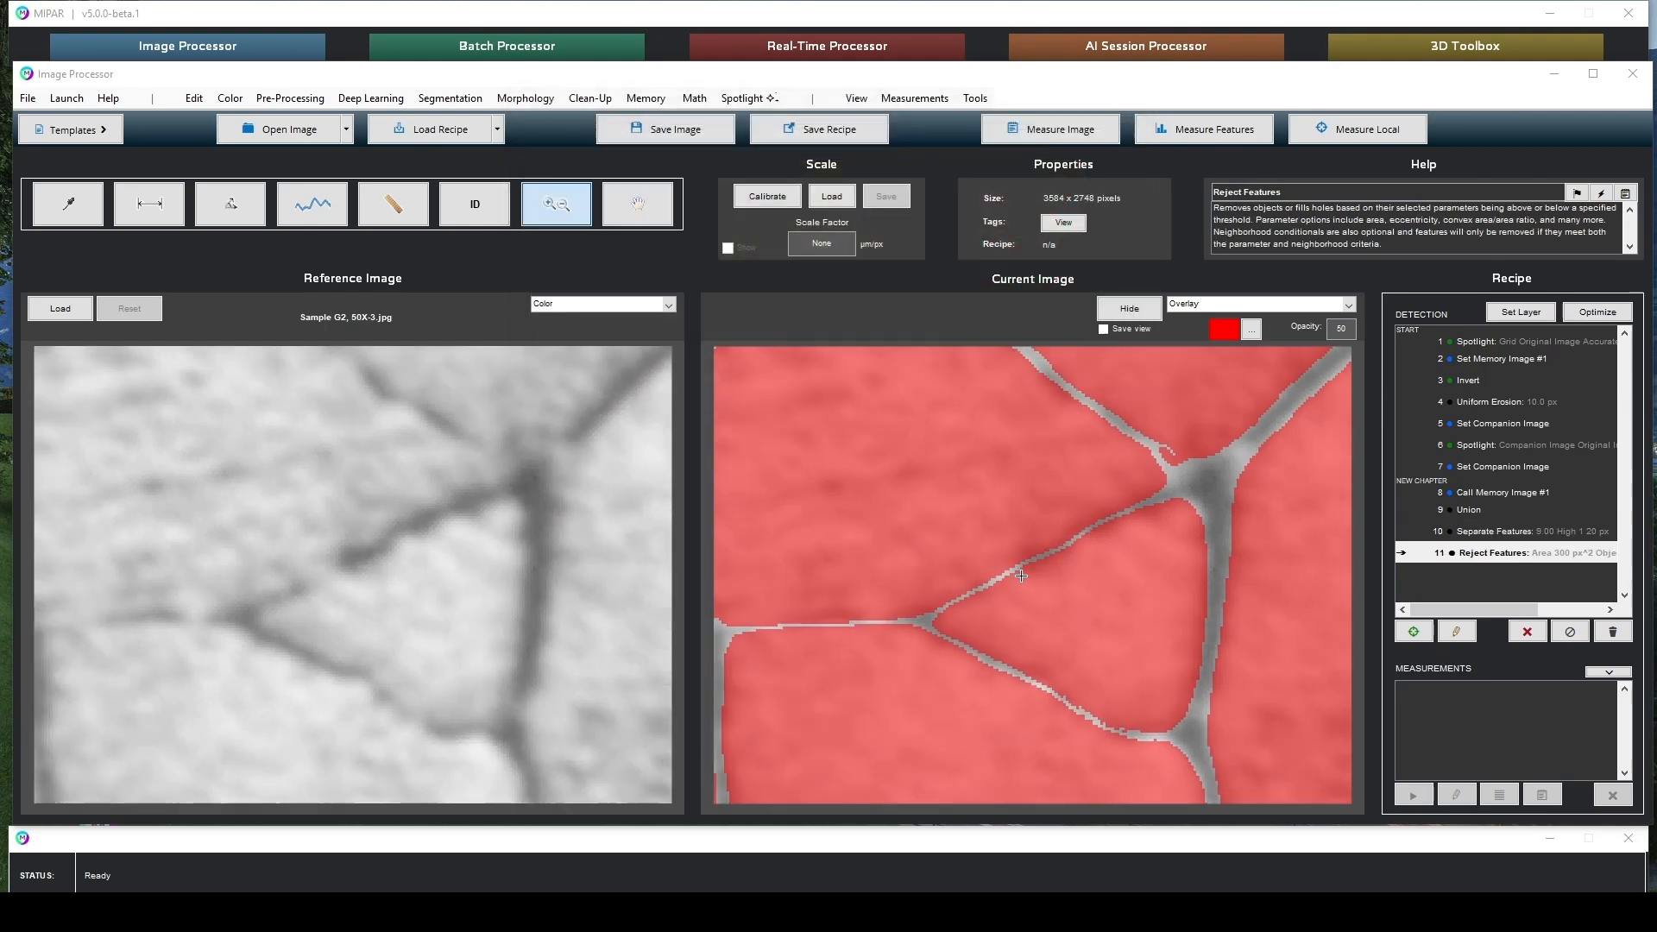
Apply Clean Boundaries with a thickness of 1 to grow the grains until they meet at thin boundaries
scroll(1039, 568, "down", 1)
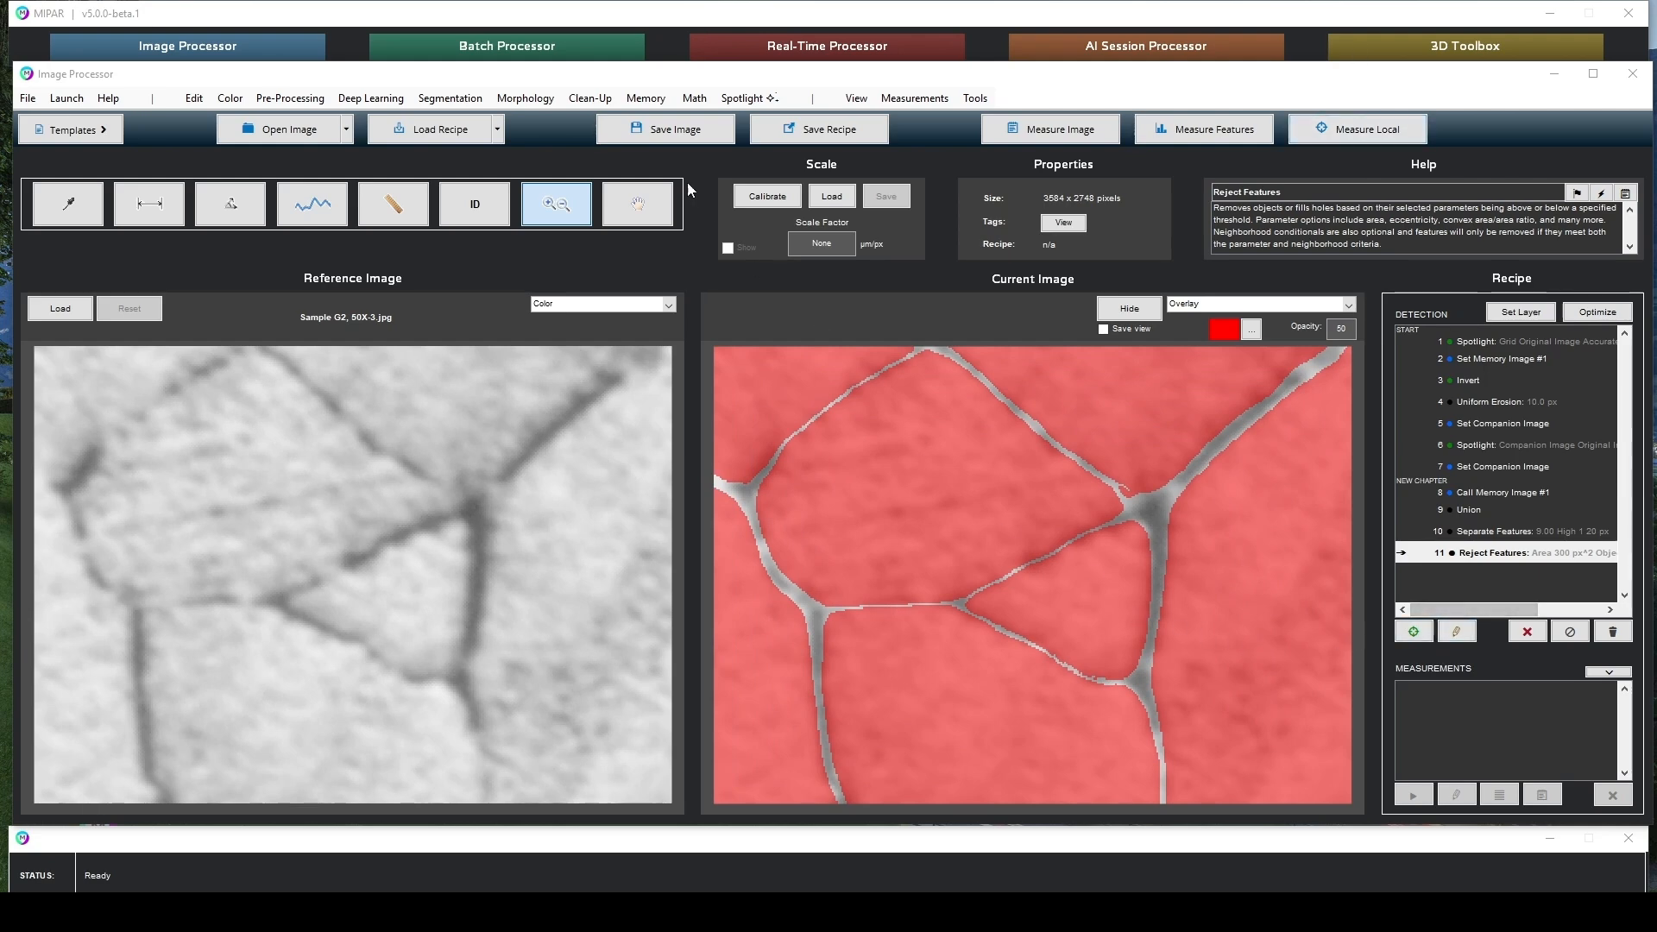
scroll(936, 535, "down", 1)
left_click_drag(864, 568, 906, 529)
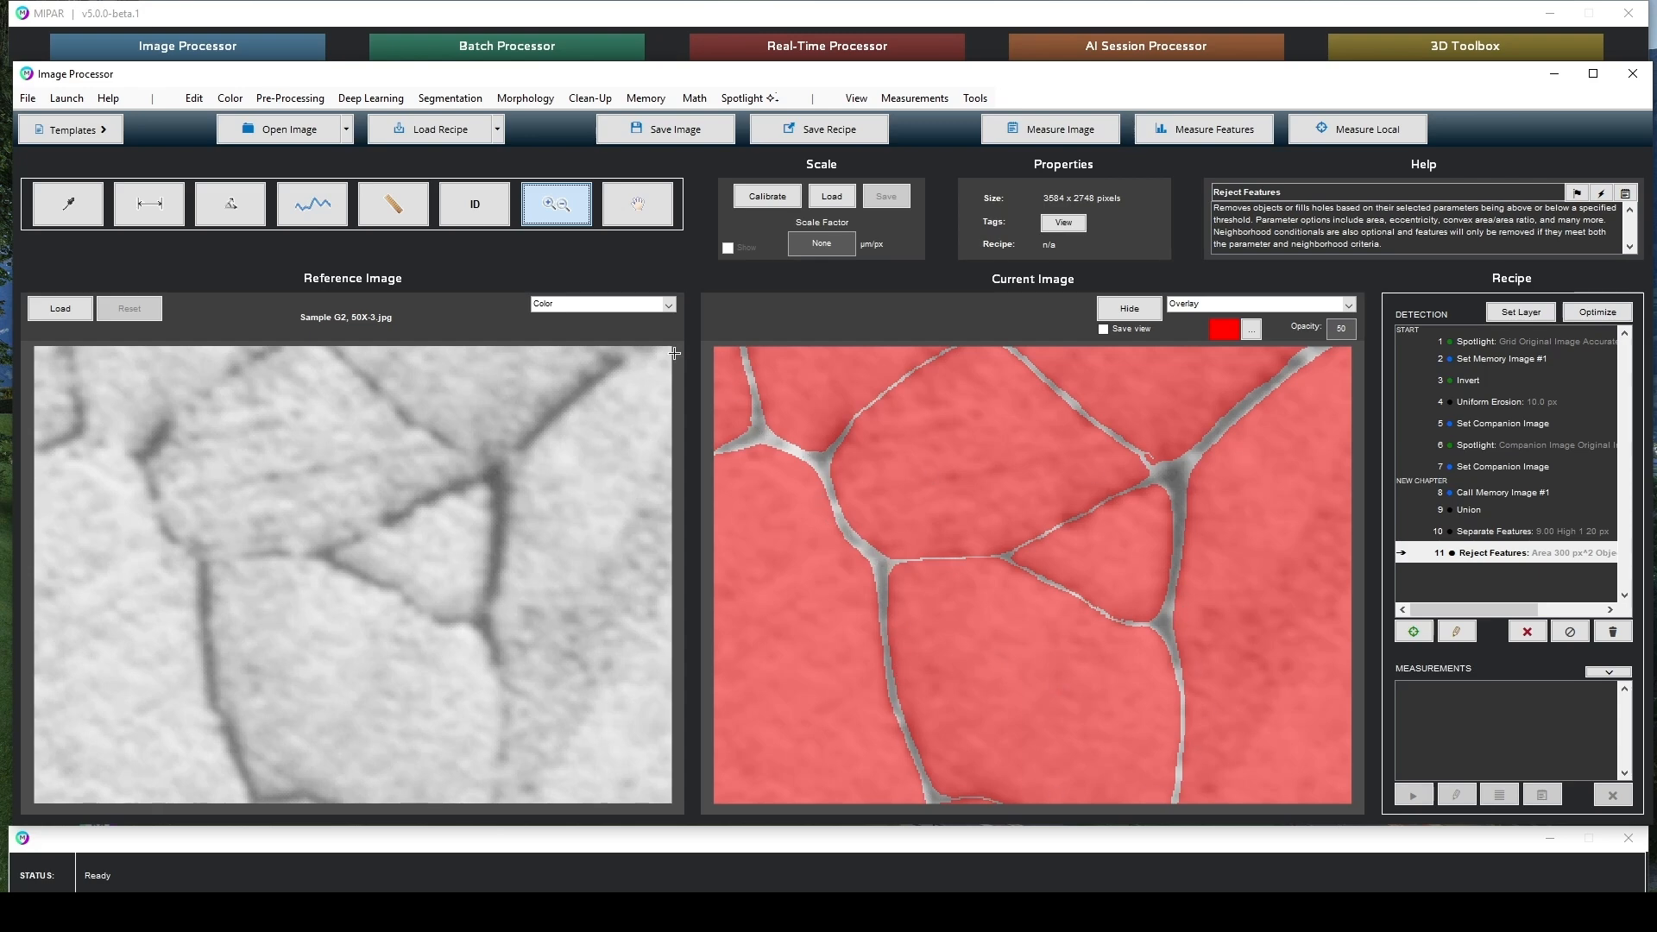
left_click(525, 98)
left_click(552, 200)
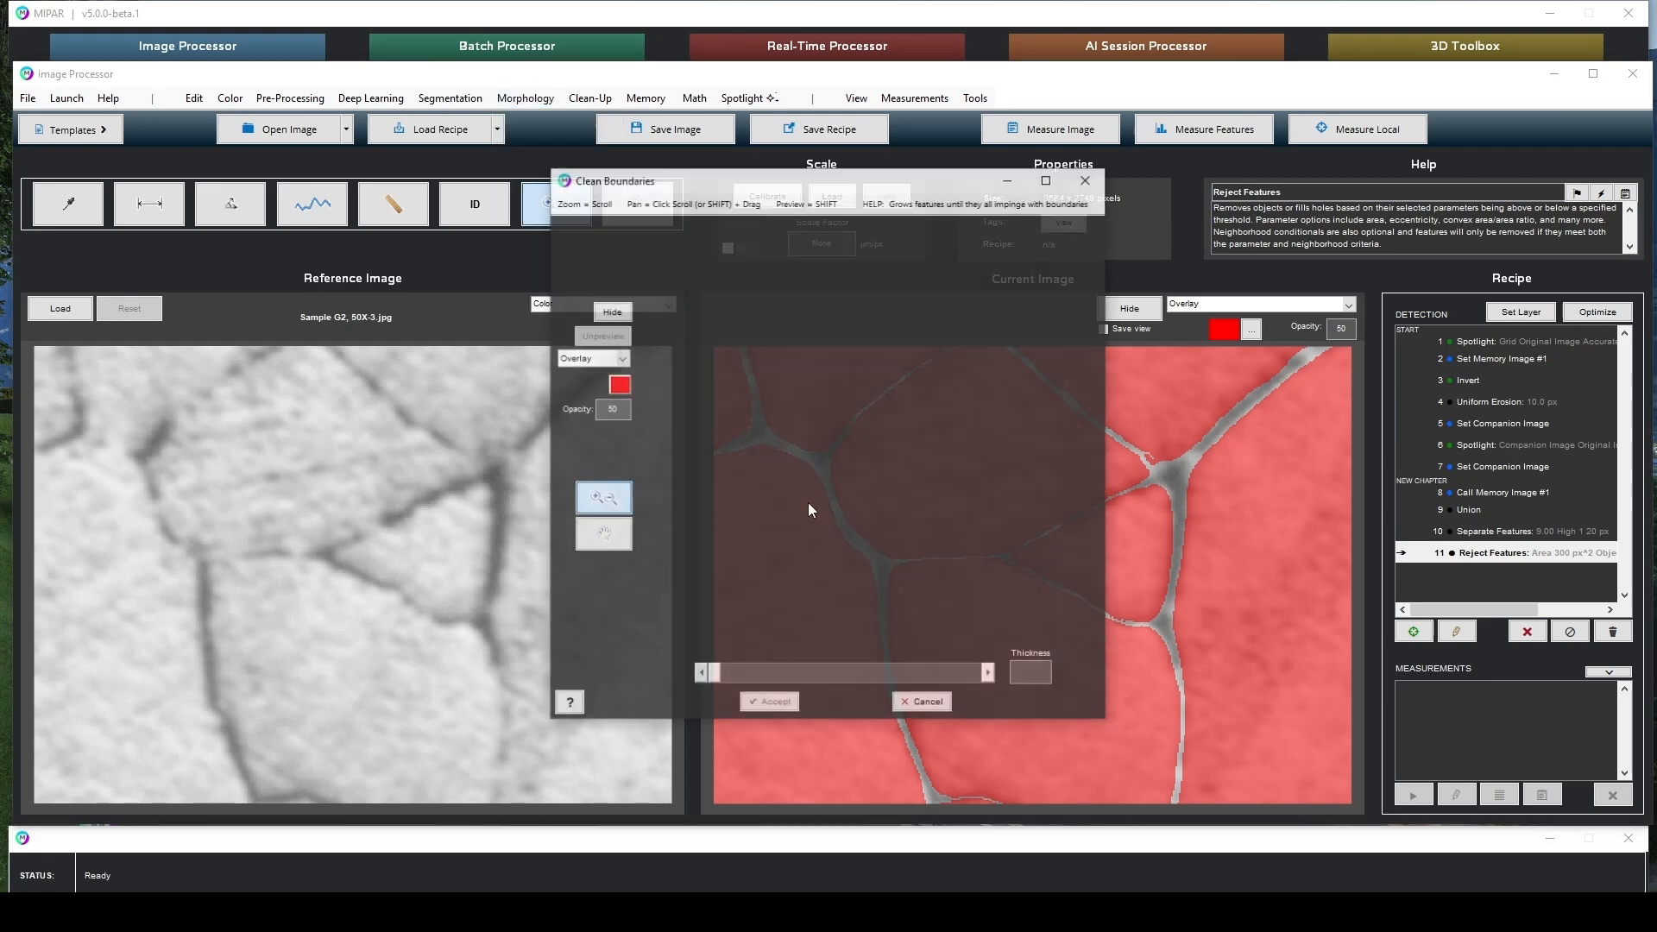
left_click(991, 675)
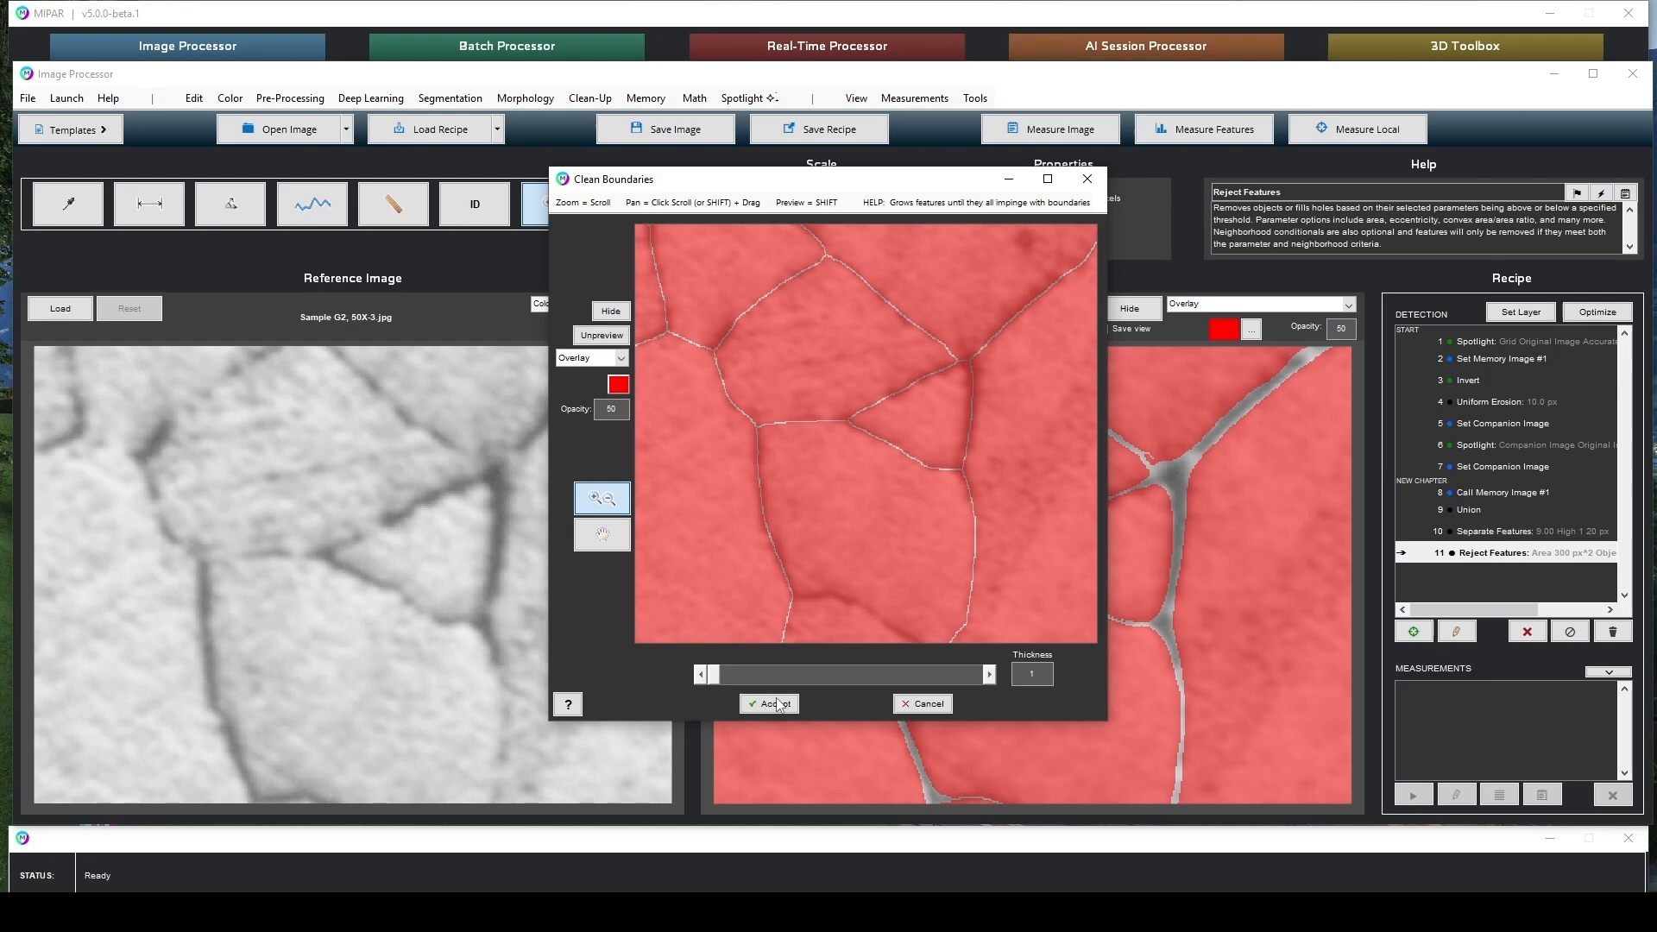
left_click(775, 705)
Inspect the cleaned grain boundaries across the micrograph and store the grain selection as Memory Image #2
scroll(1054, 555, "down", 2)
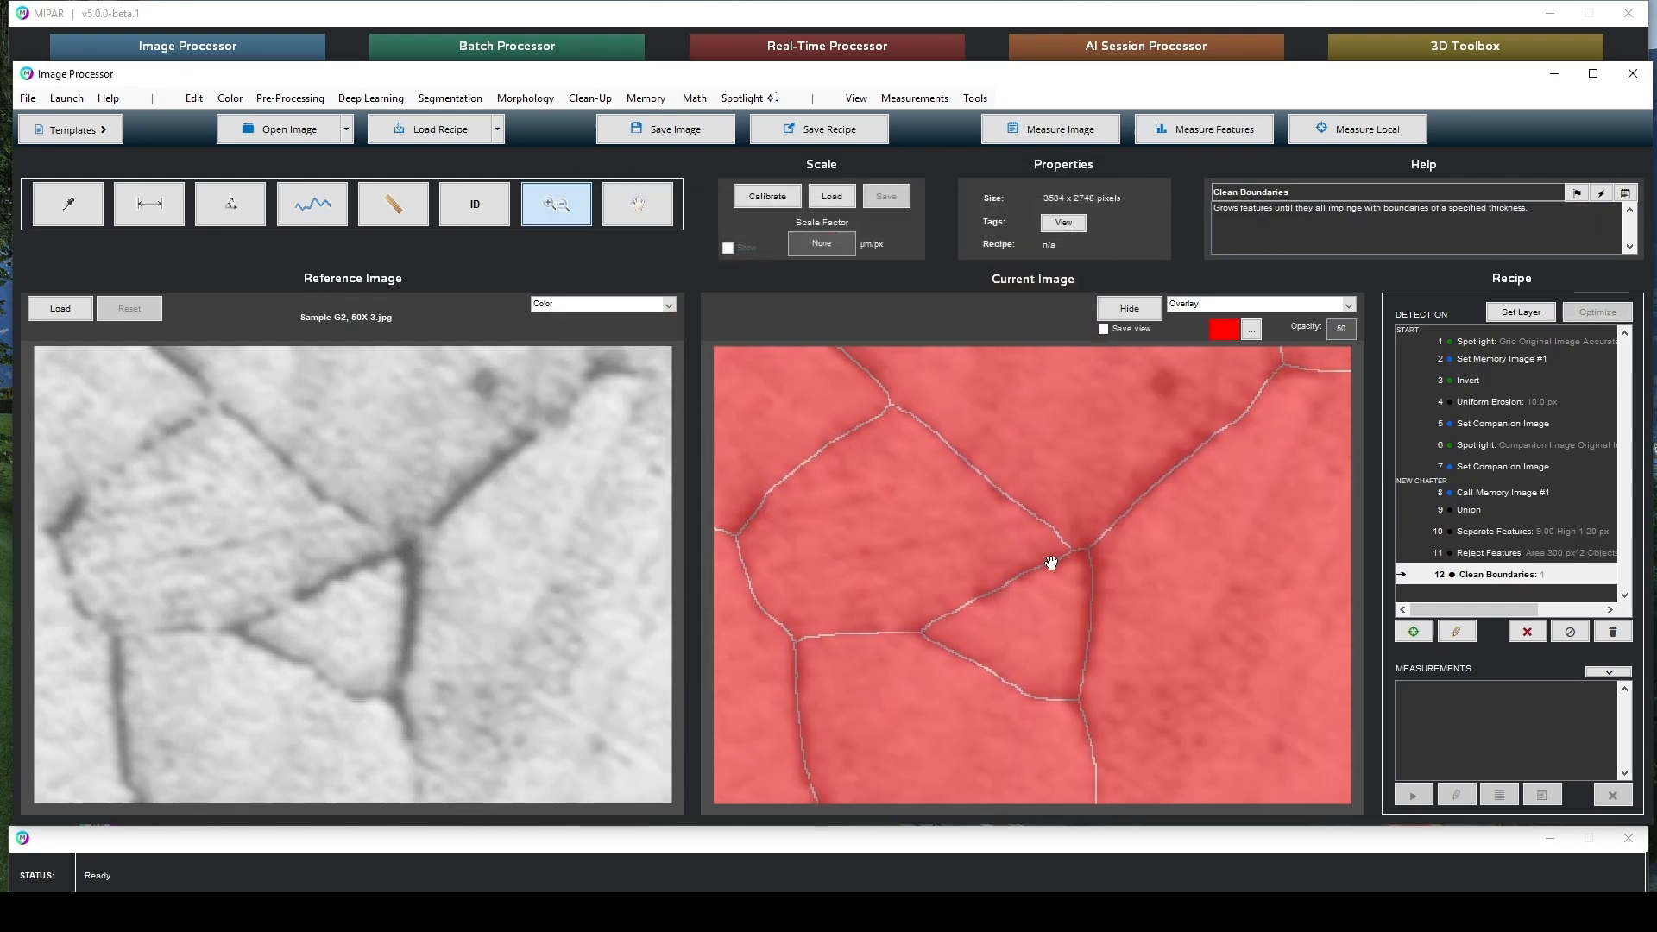
scroll(1057, 587, "down", 4)
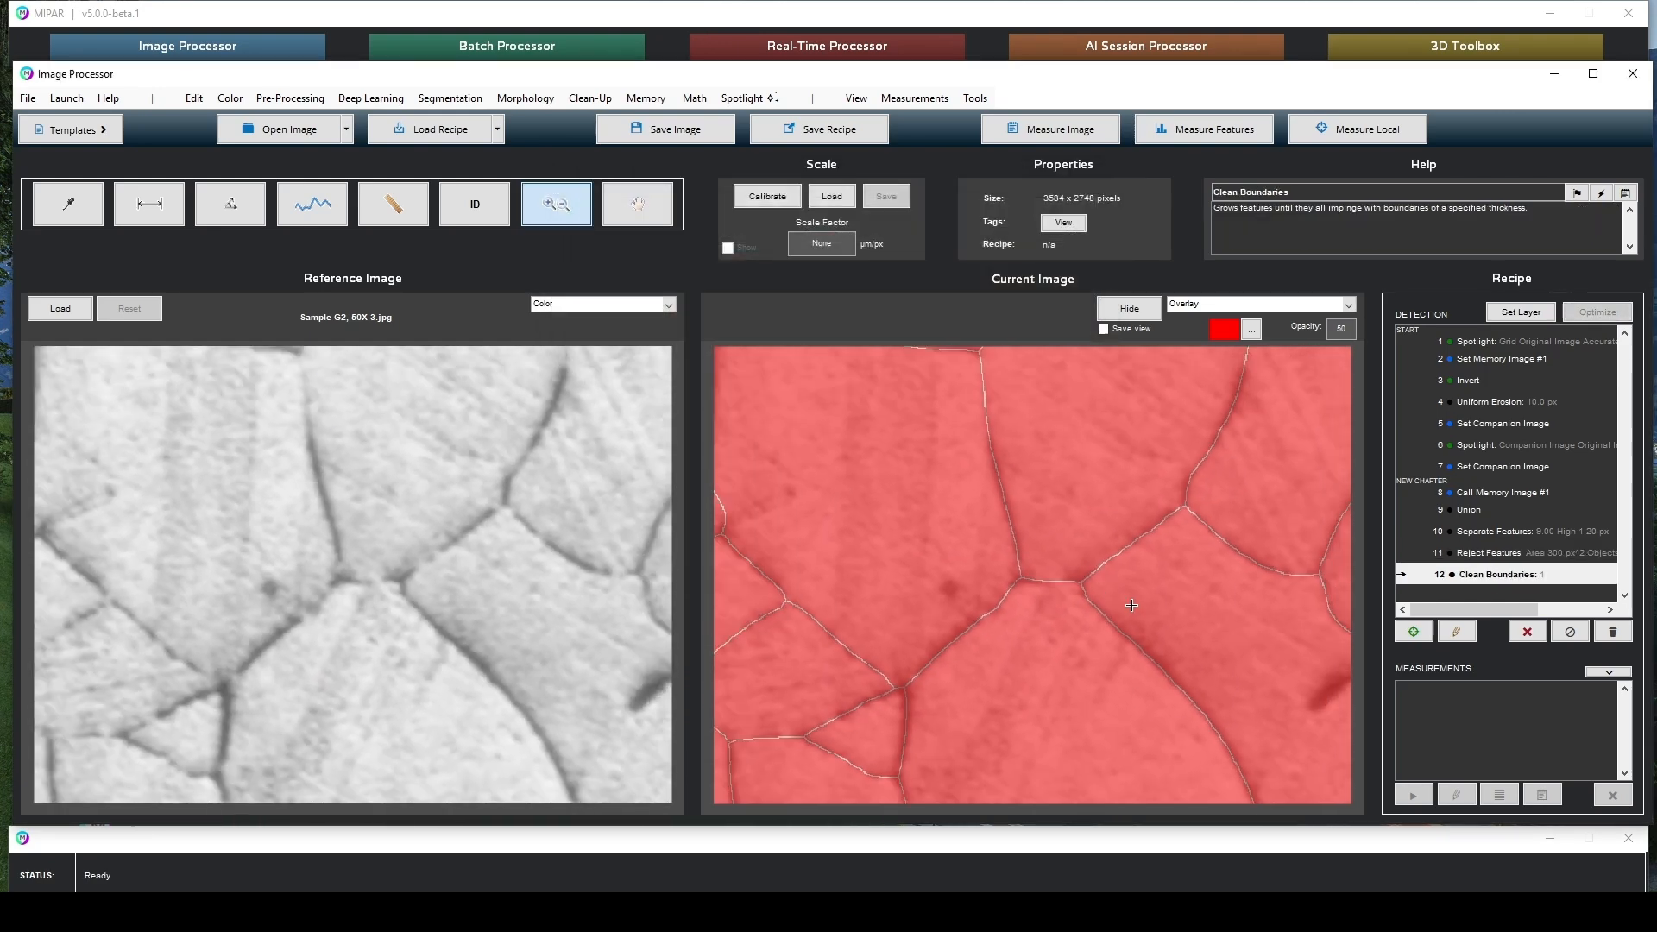
scroll(1057, 587, "down", 4)
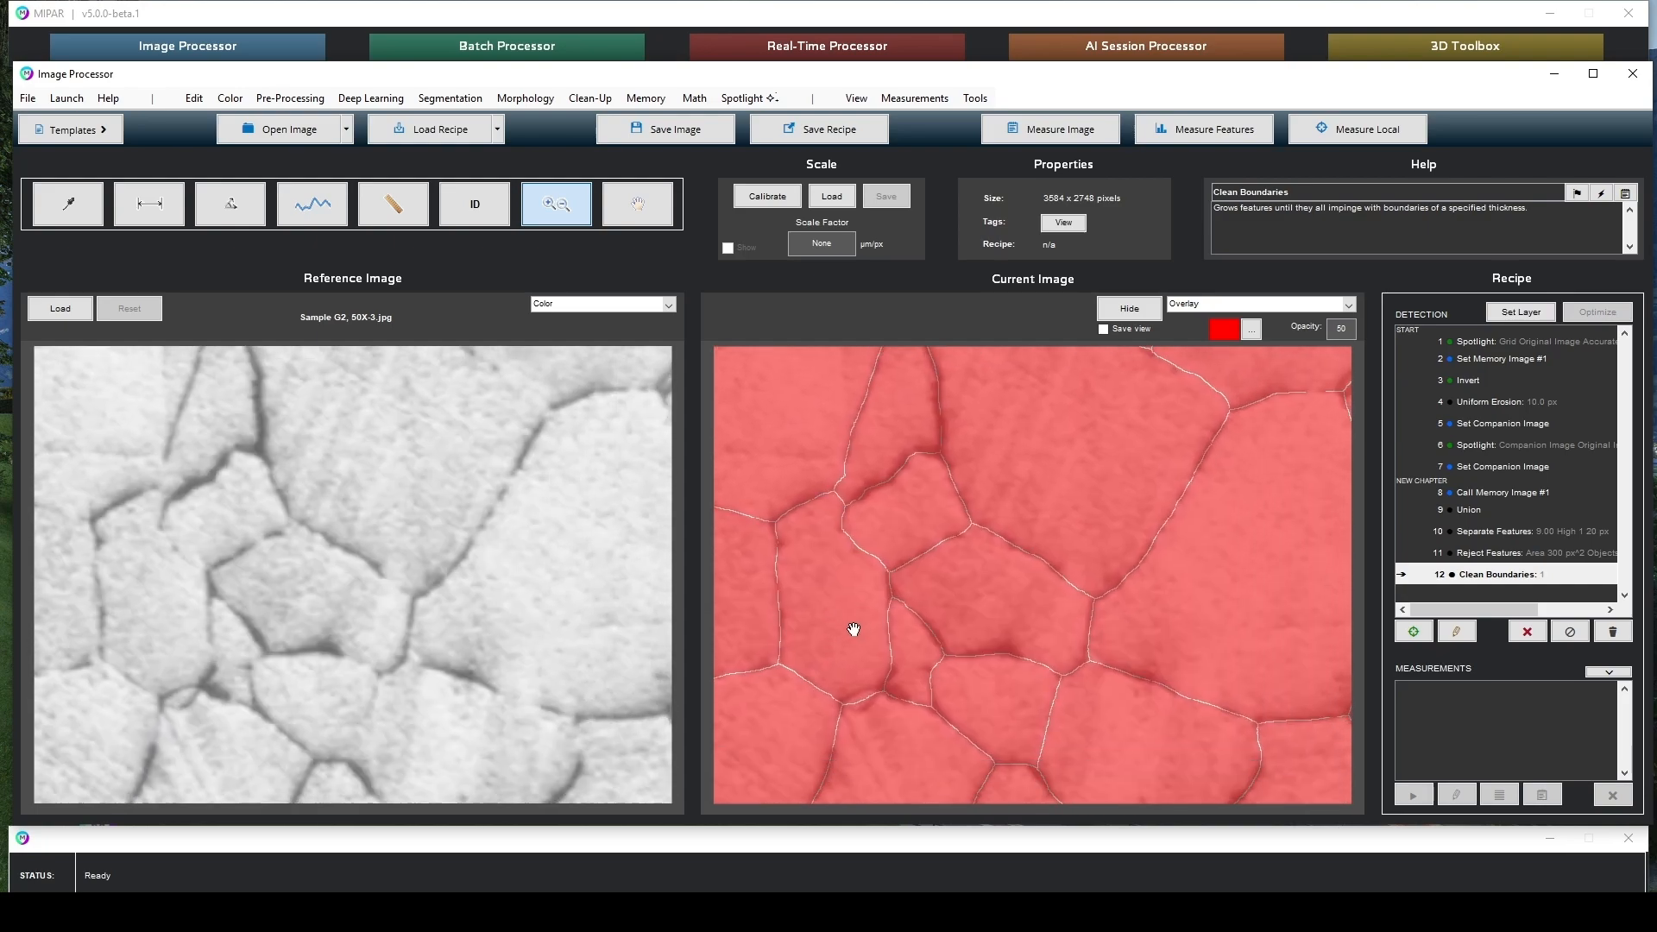
scroll(960, 668, "down", 5)
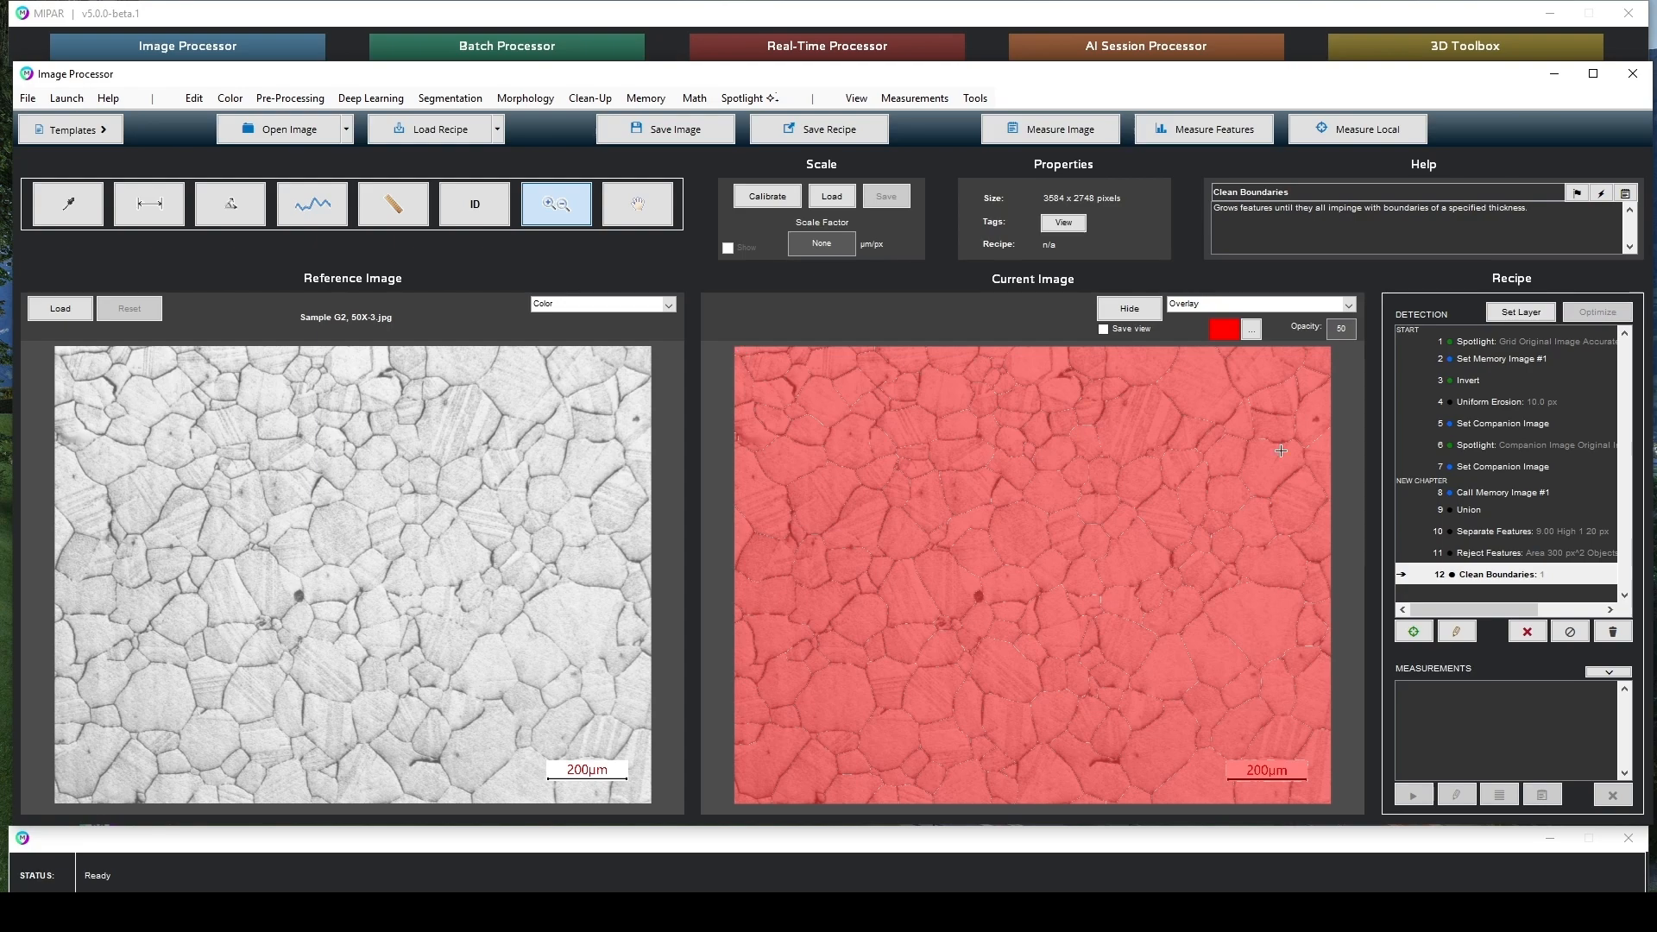
left_click(646, 98)
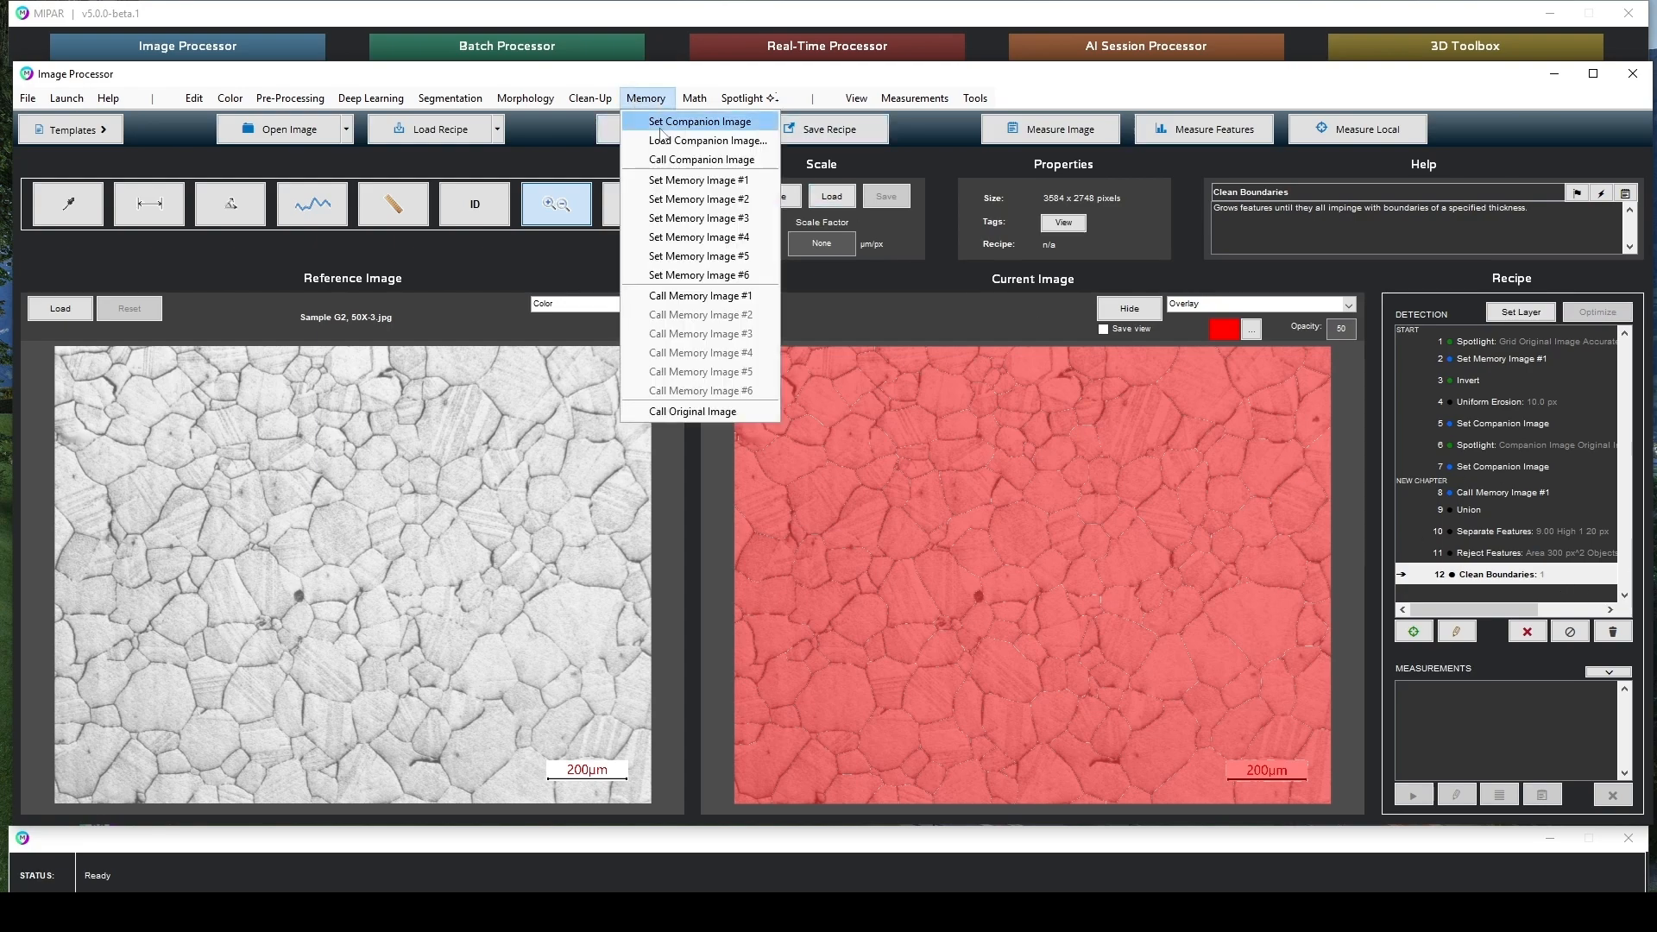
left_click(707, 200)
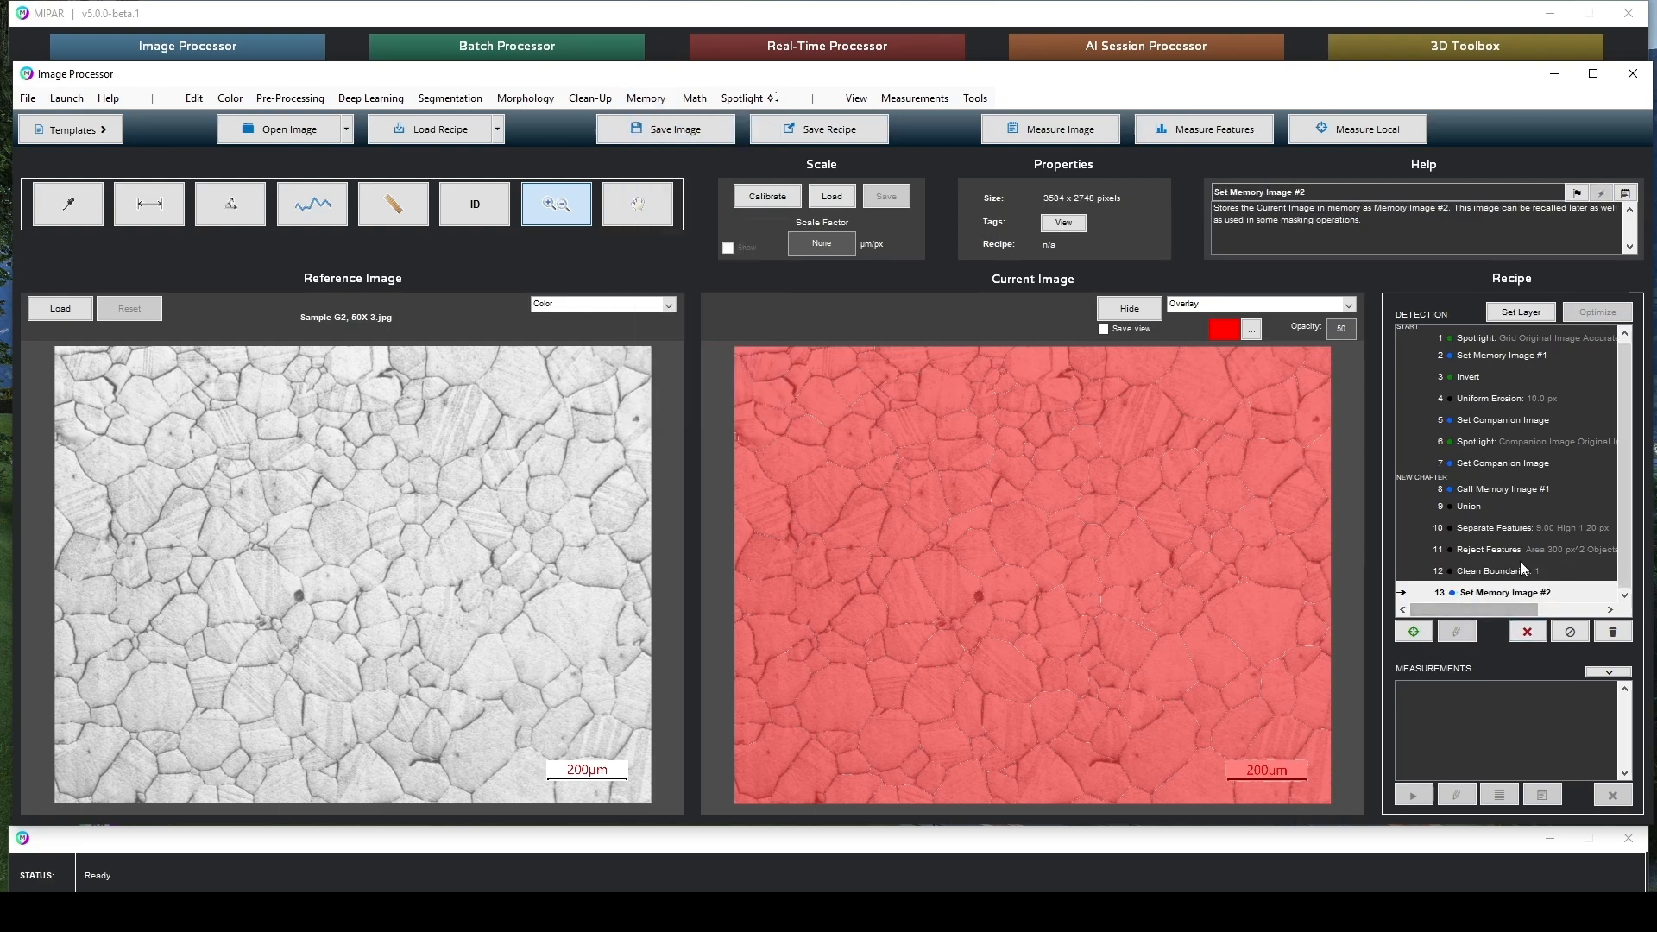
left_click(1510, 592)
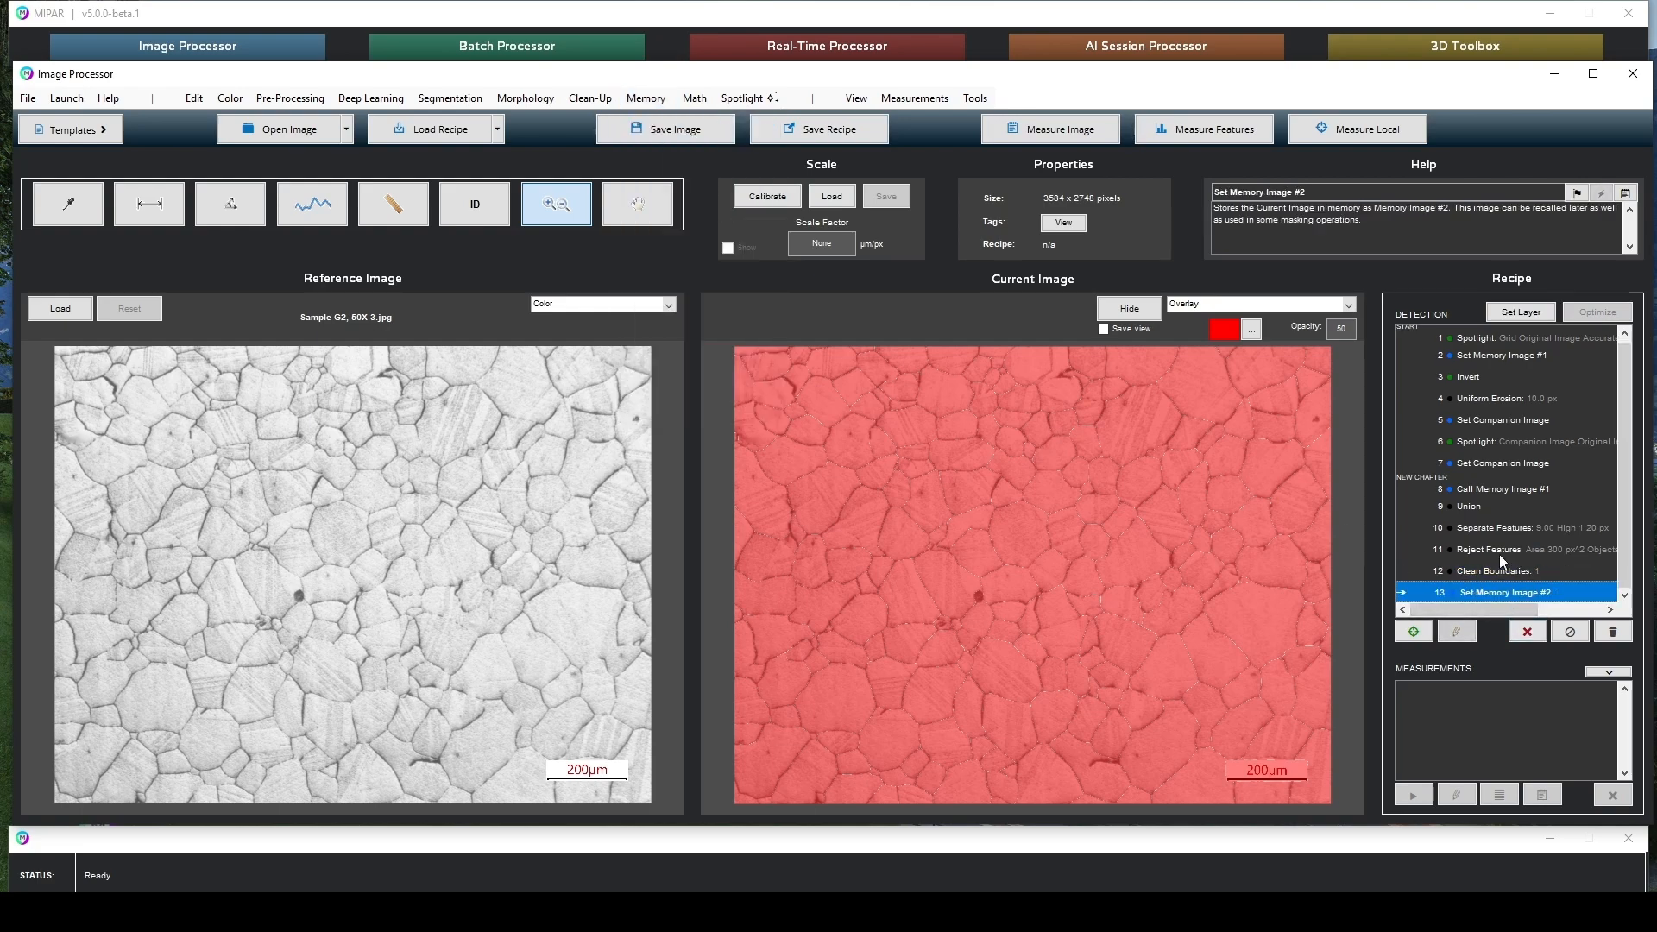
Call the Original Image as the Current Image to start isolating the scale bar
left_click(371, 98)
mouse_move(450, 97)
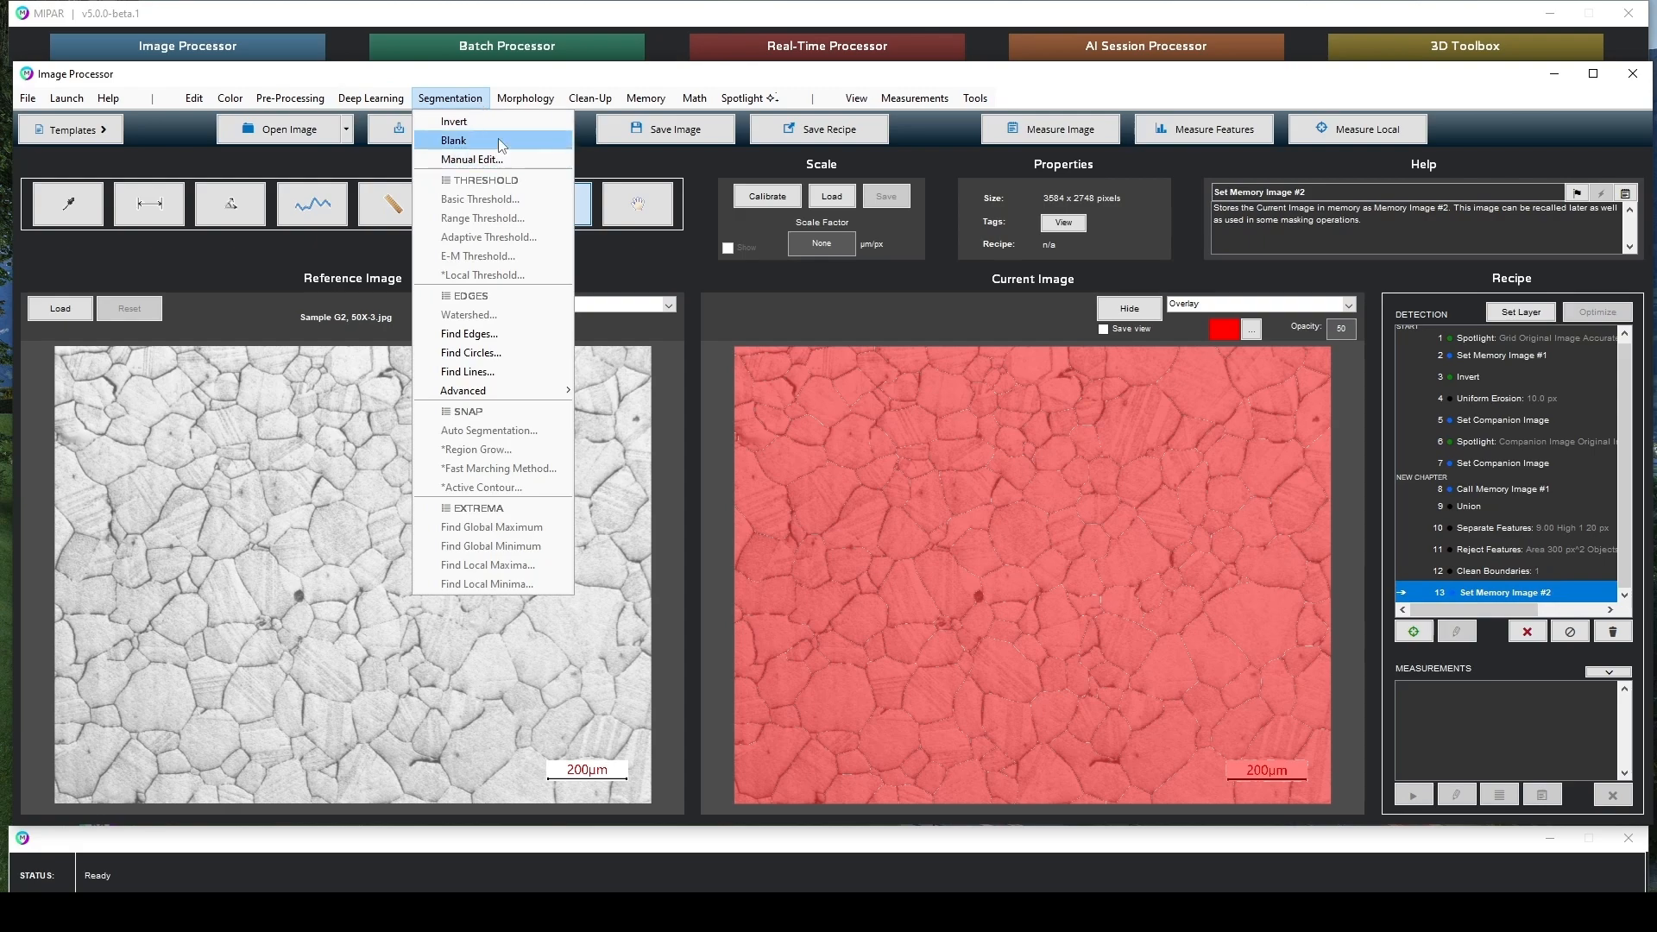
mouse_move(526, 98)
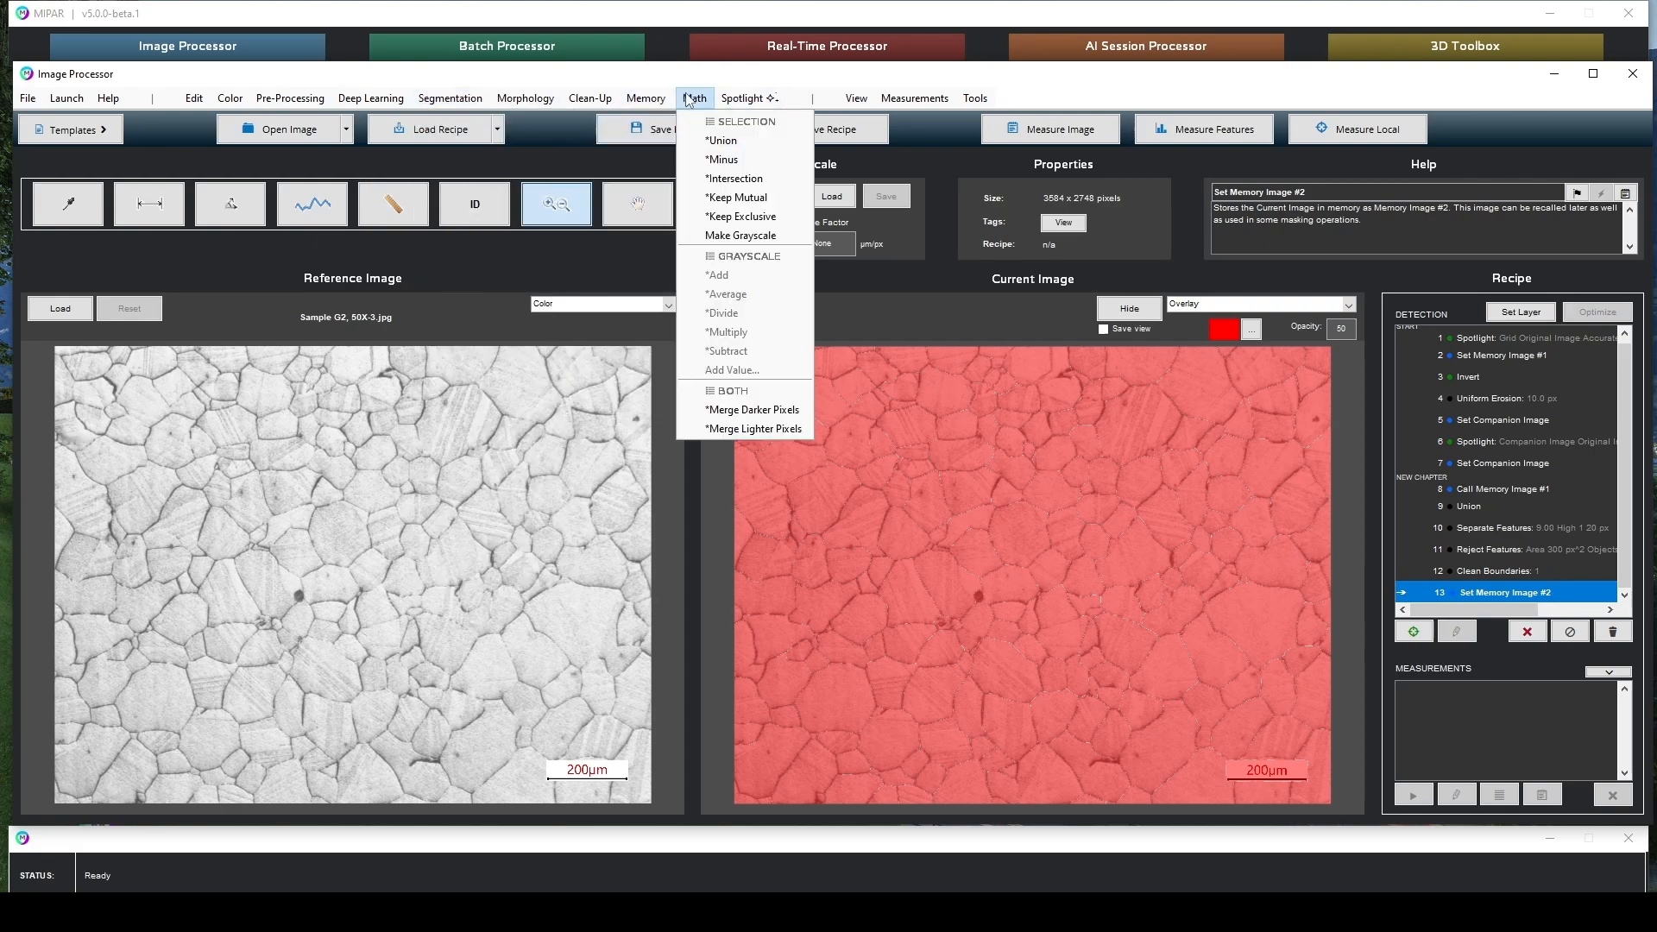
mouse_move(646, 98)
left_click(692, 411)
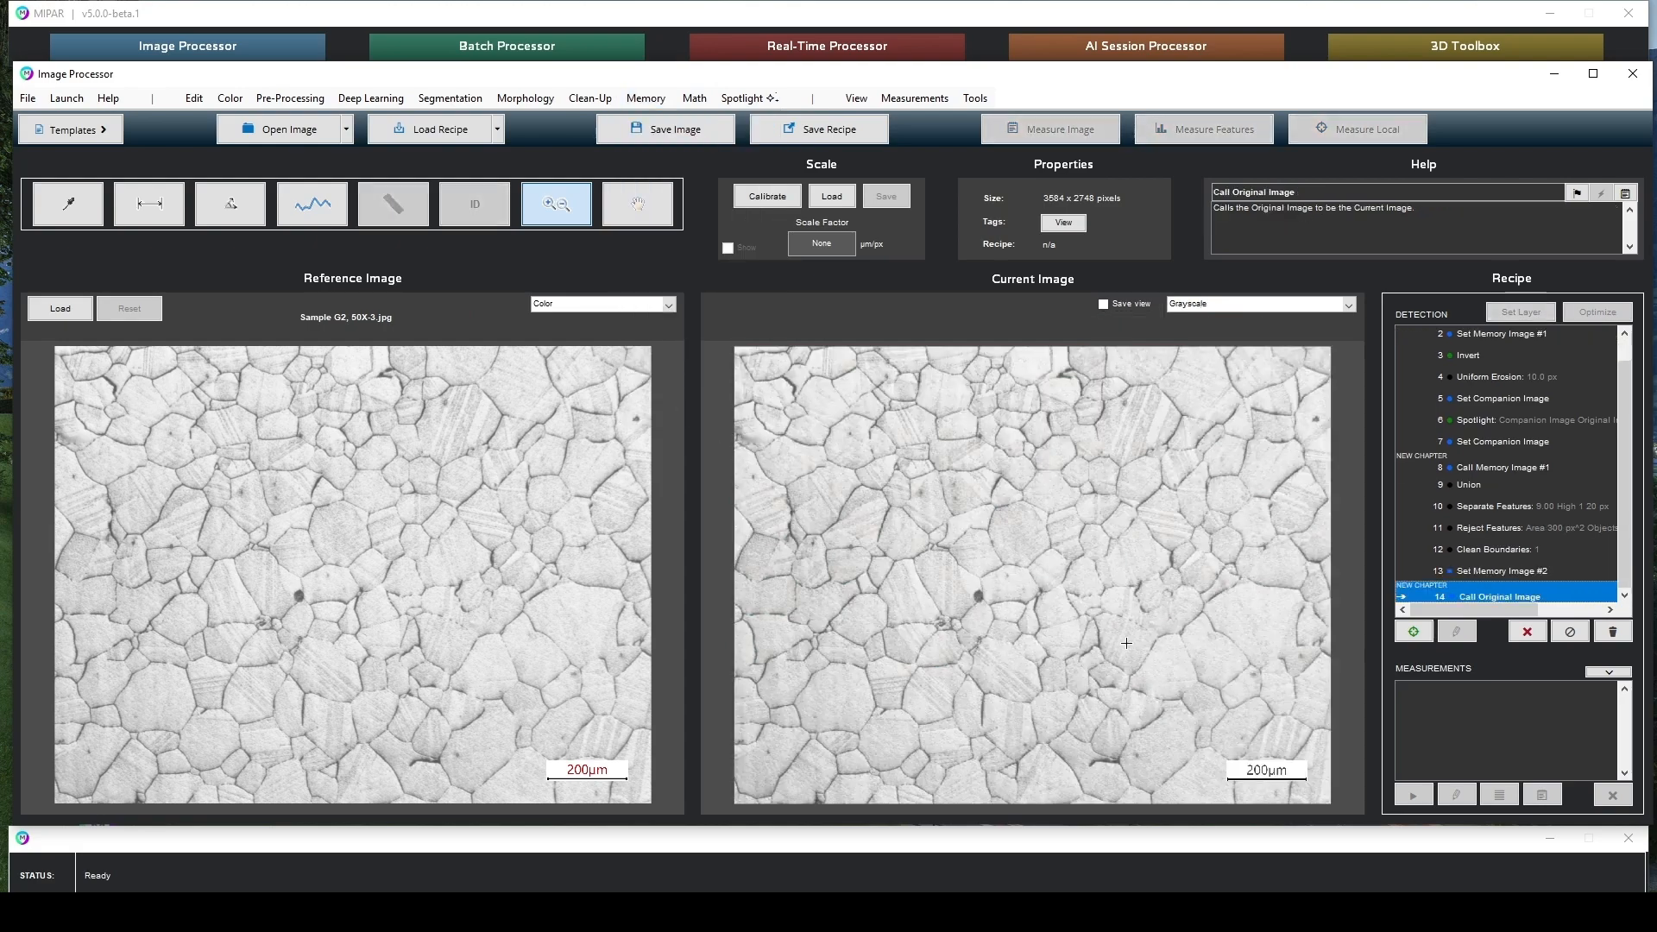
Check the scale bar's pixel values and apply a Basic Threshold selecting bright pixels with a value of 254
left_click(80, 209)
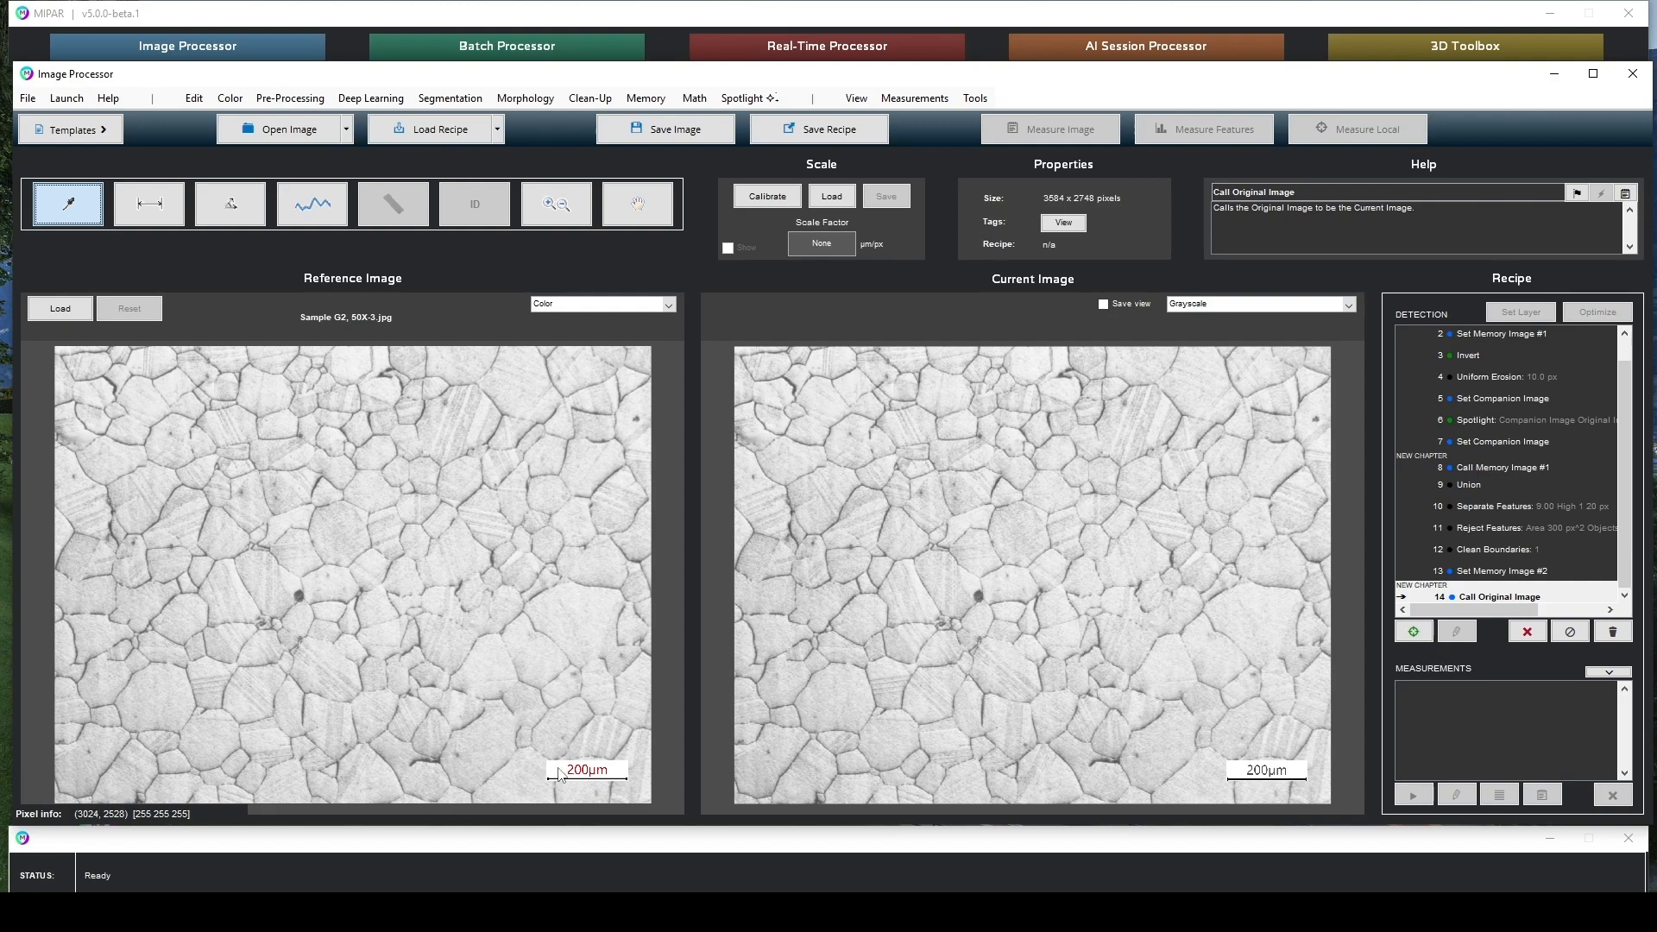
left_click(473, 102)
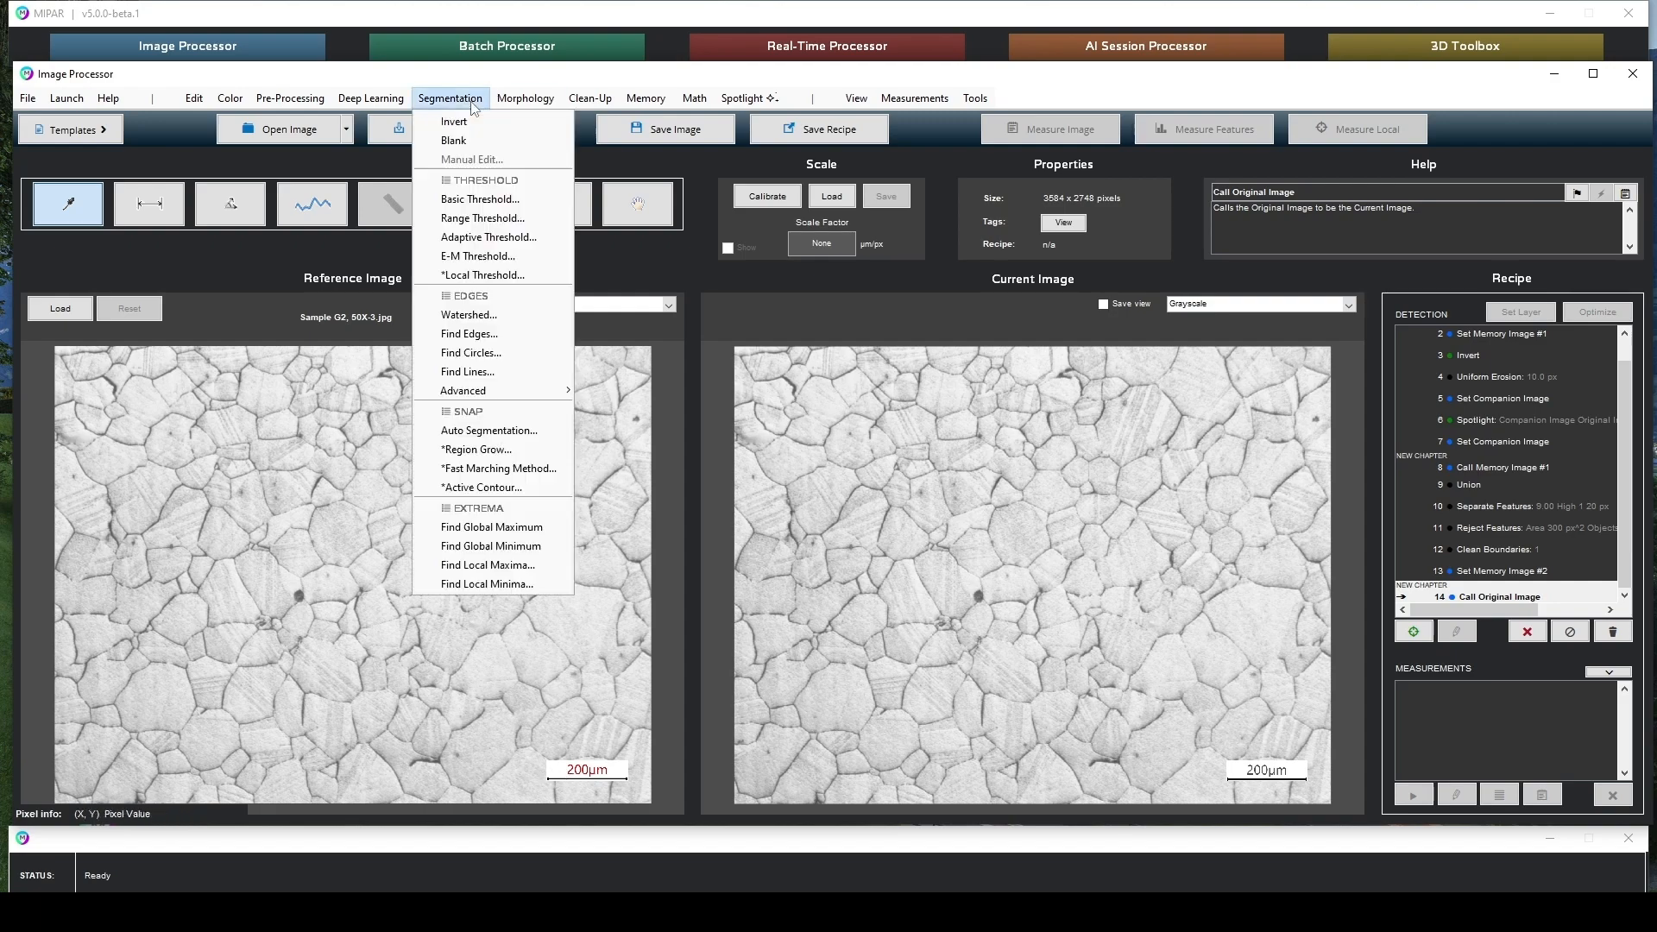
left_click(512, 204)
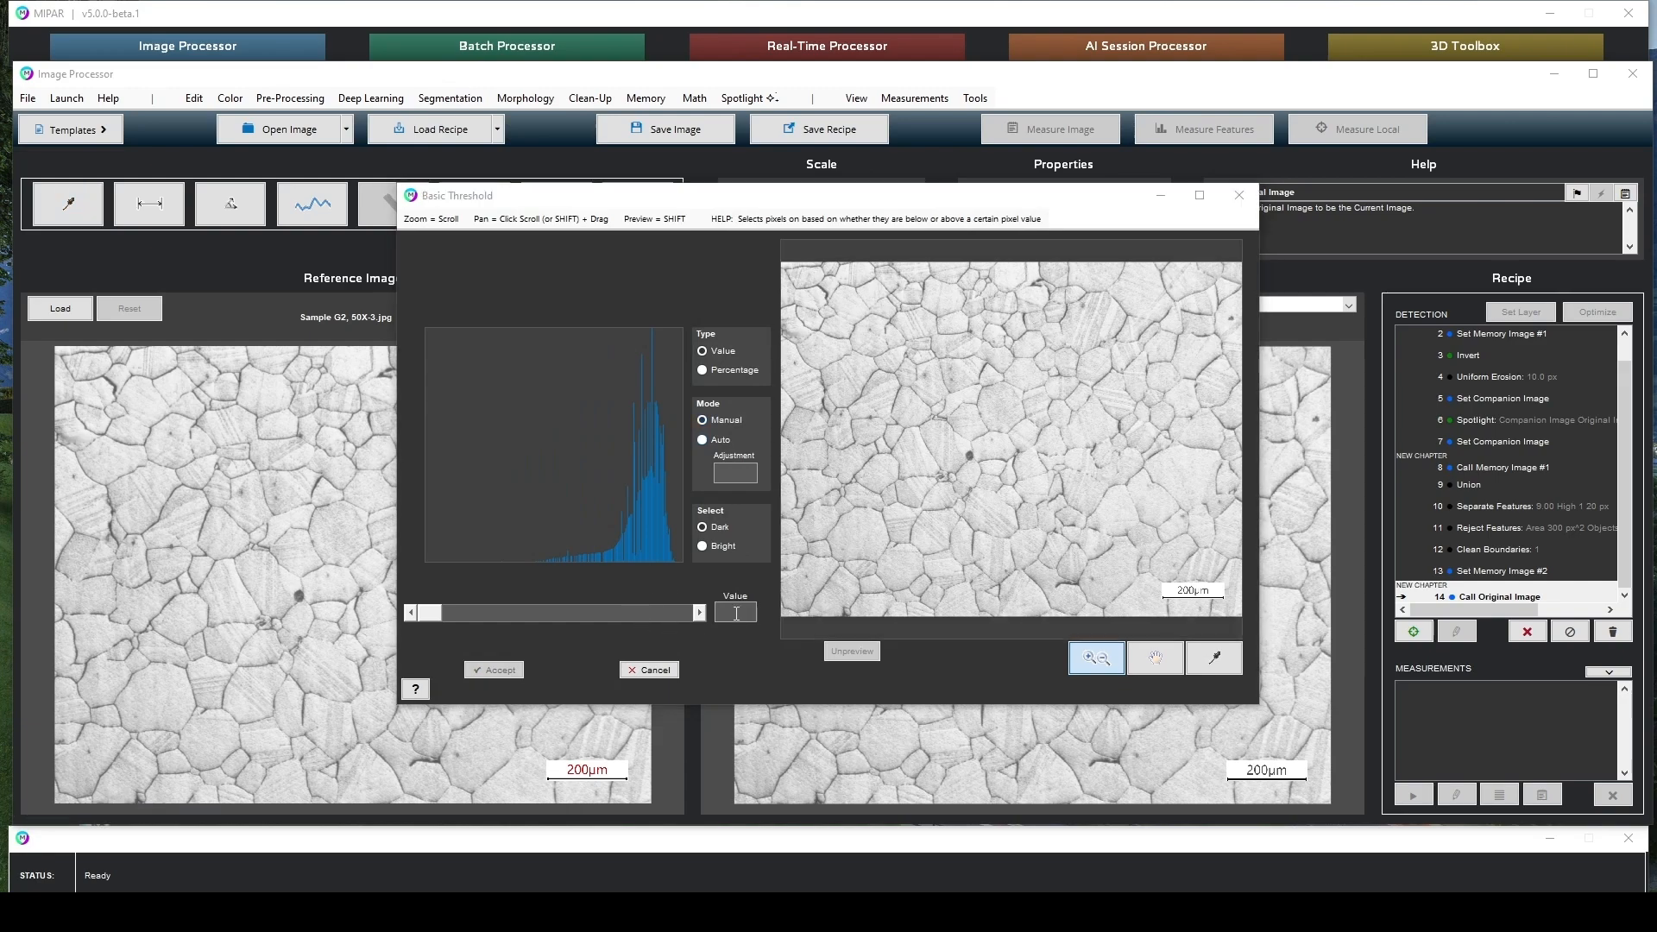
type("254")
left_click(760, 668)
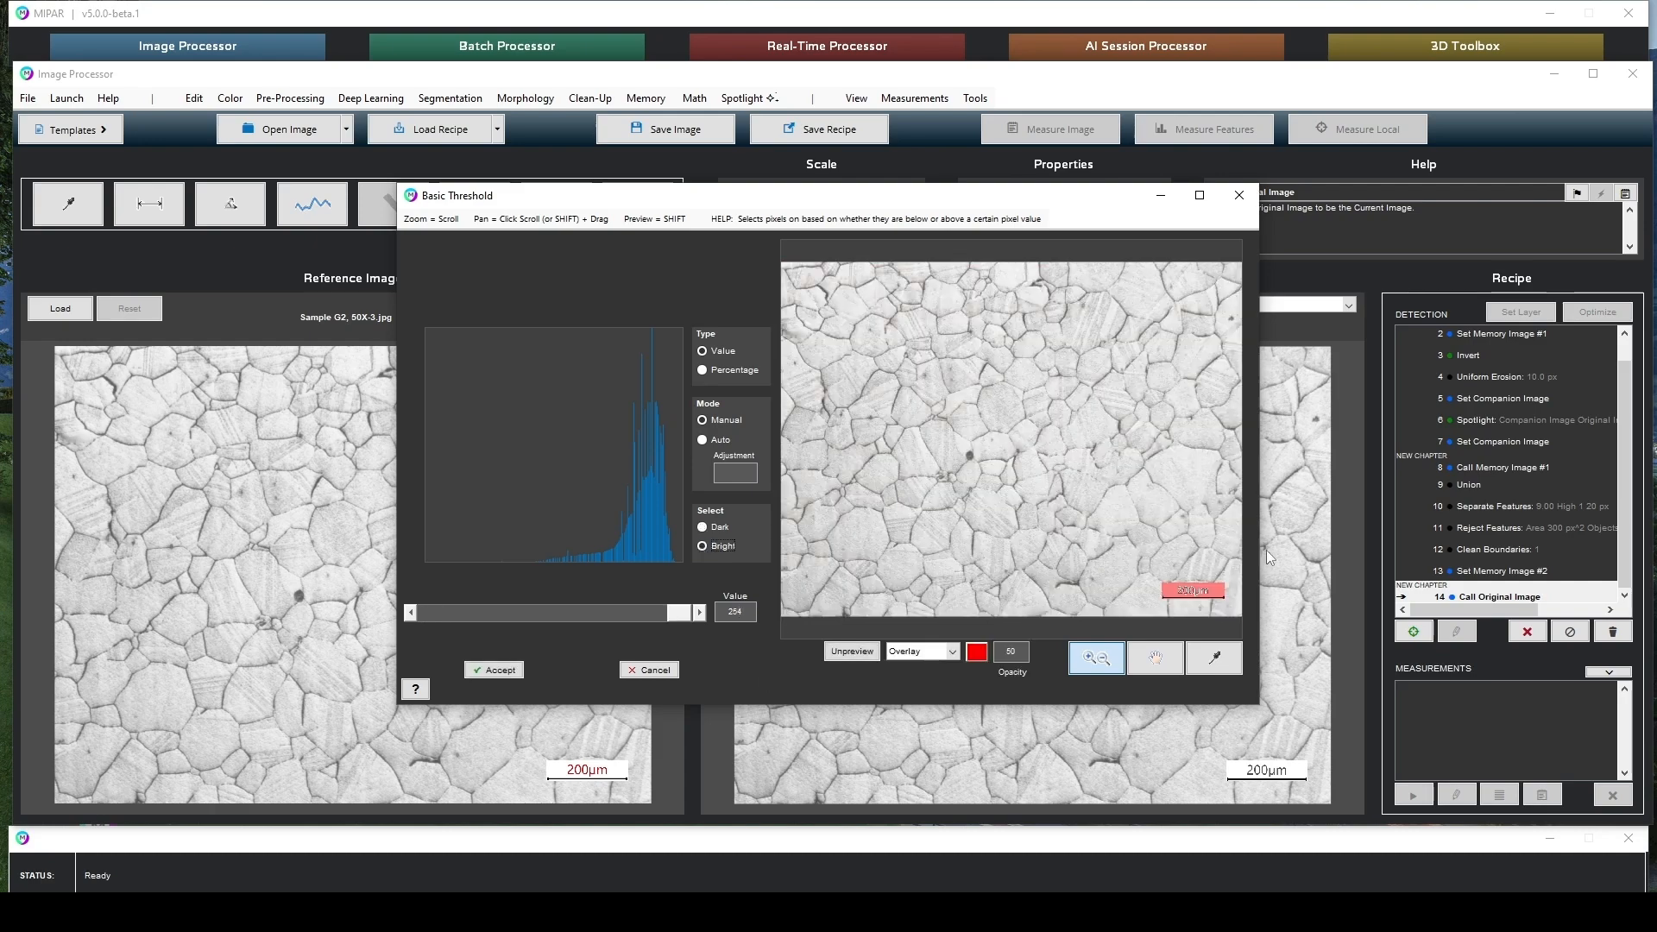
left_click(509, 669)
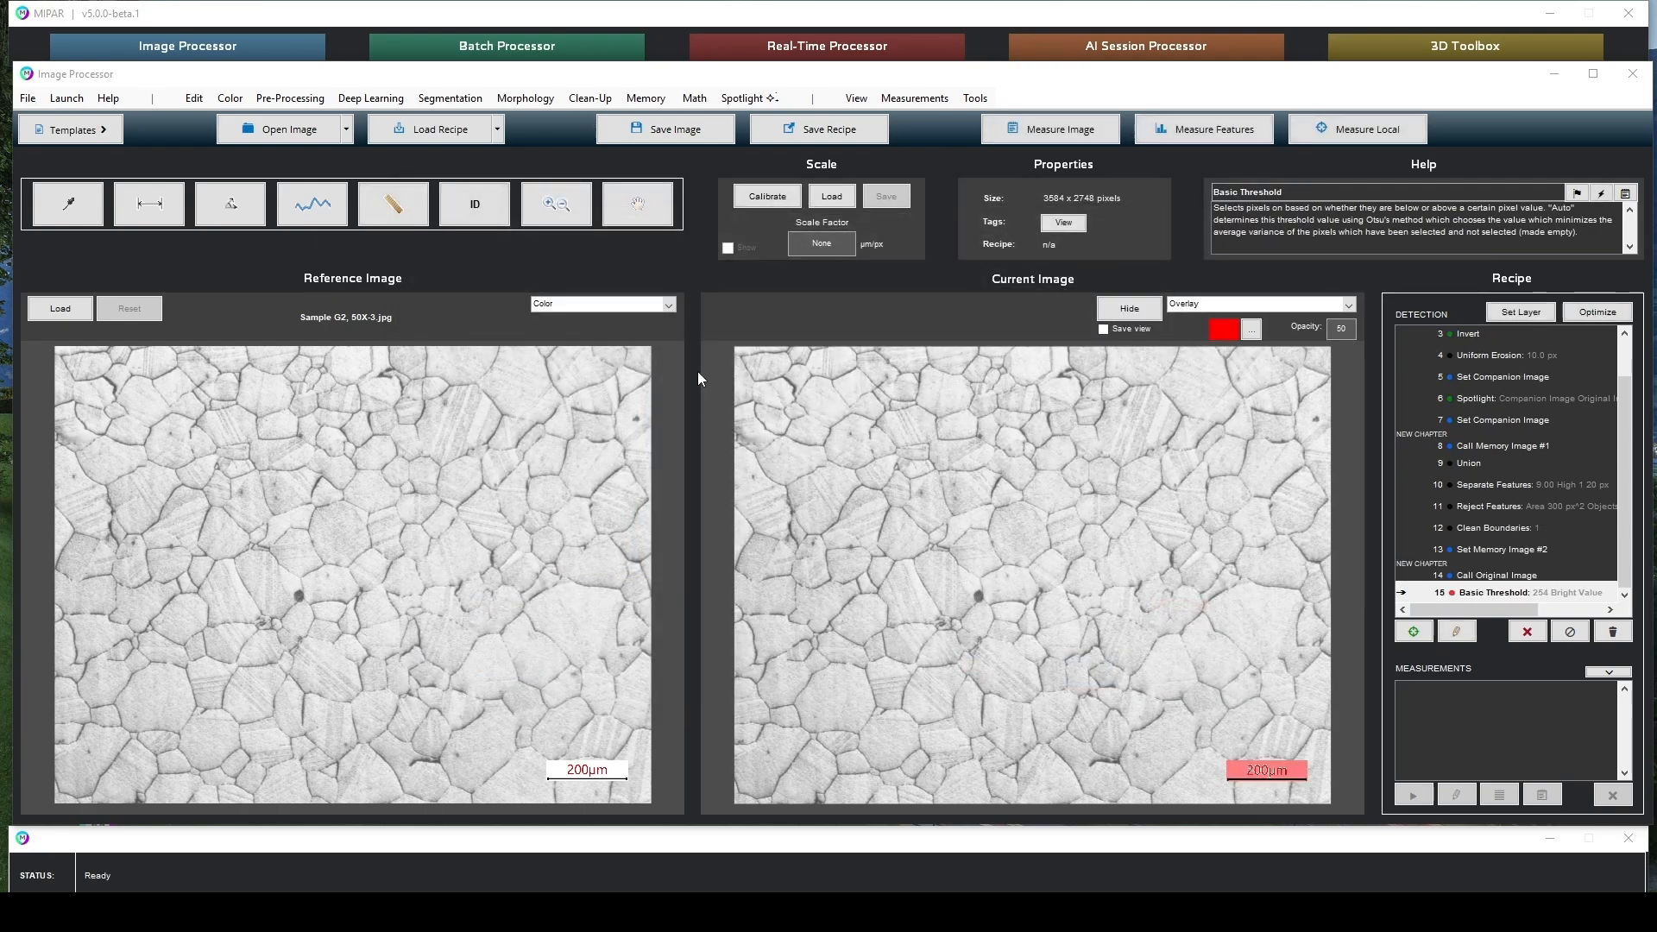
Apply a Relative Size Filter by number with Largest set to 1 to keep only the scale bar box
left_click(533, 104)
mouse_move(590, 99)
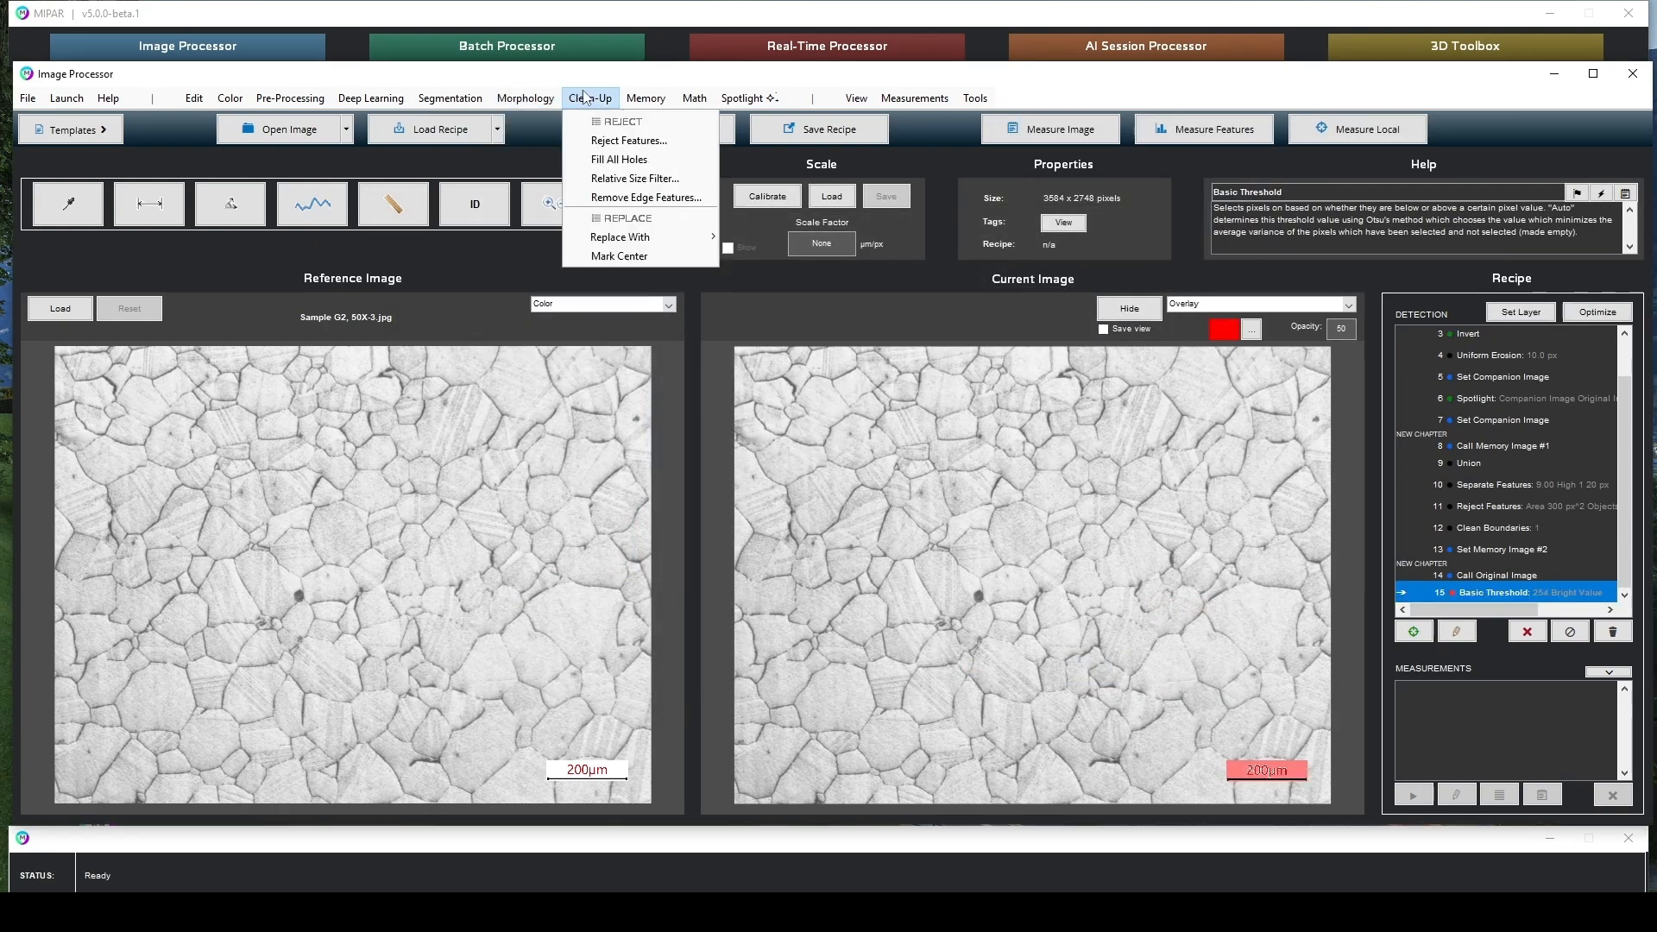
left_click(647, 179)
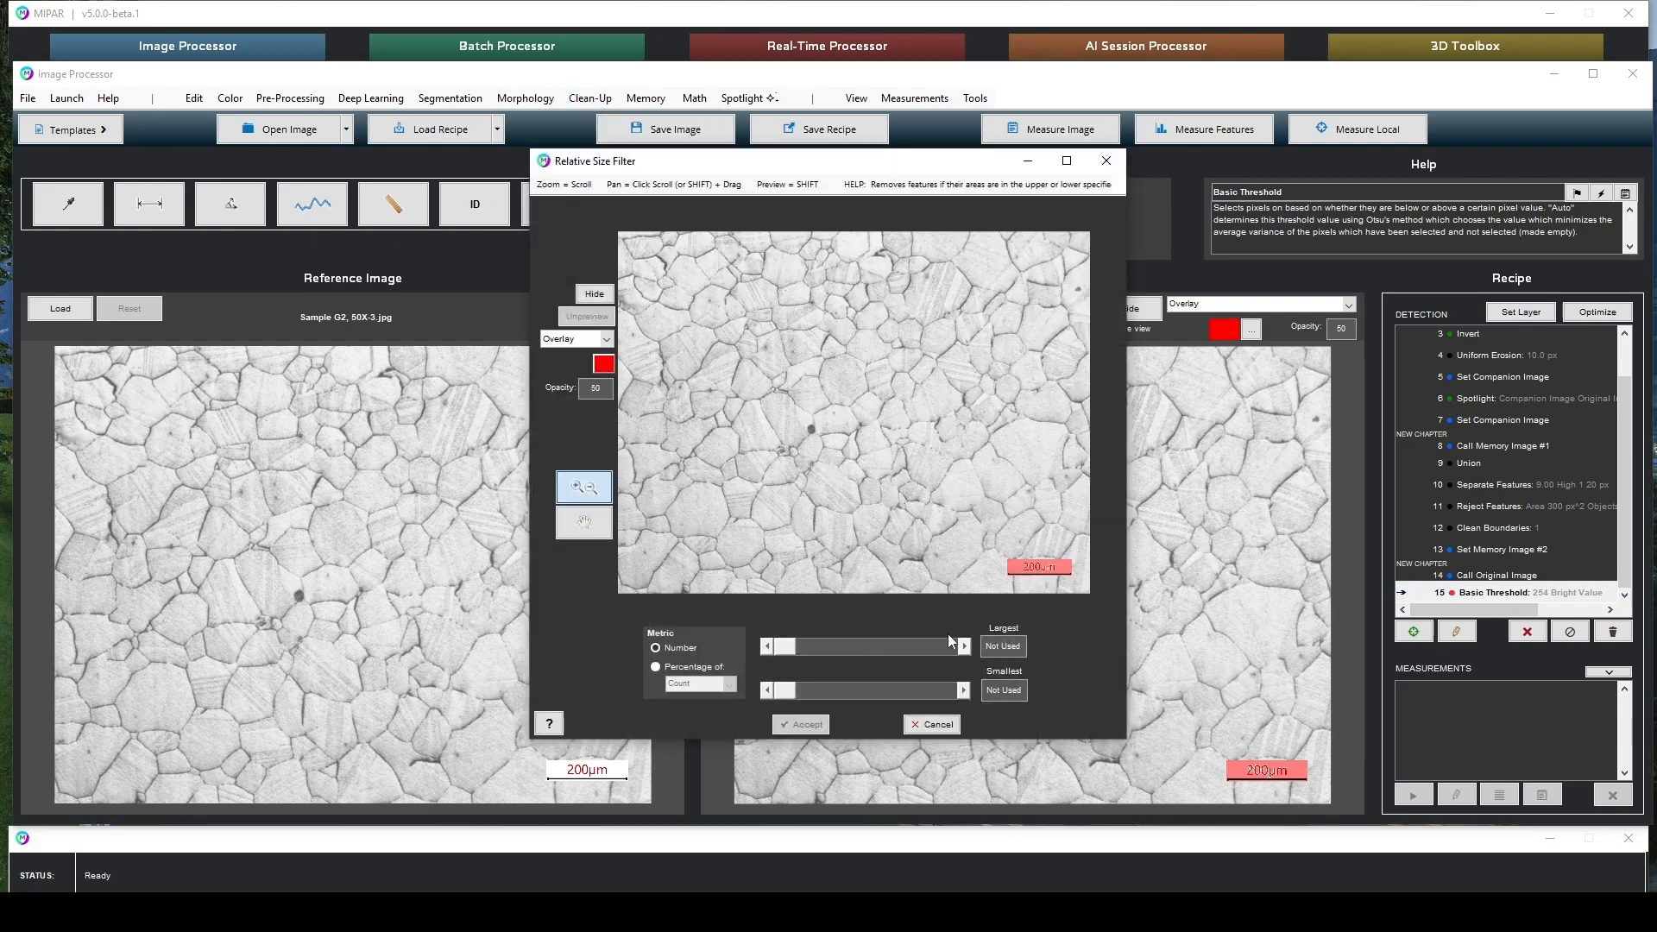
left_click(965, 648)
scroll(1065, 574, "up", 1)
scroll(1065, 573, "up", 3)
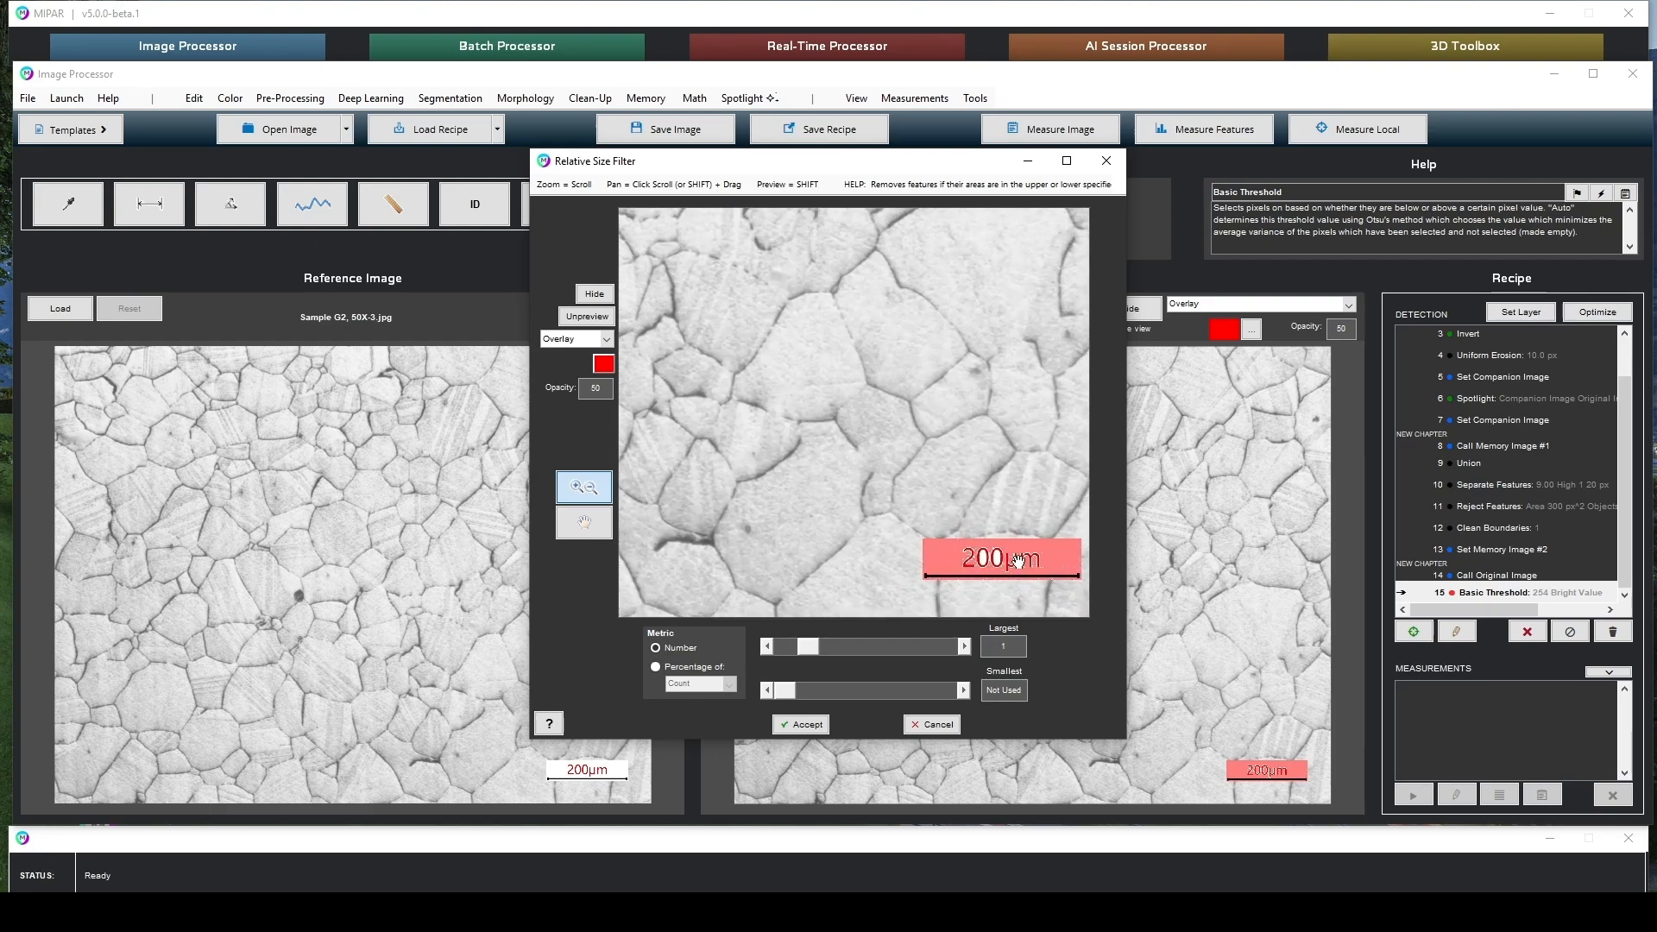
left_click_drag(1044, 566, 1008, 560)
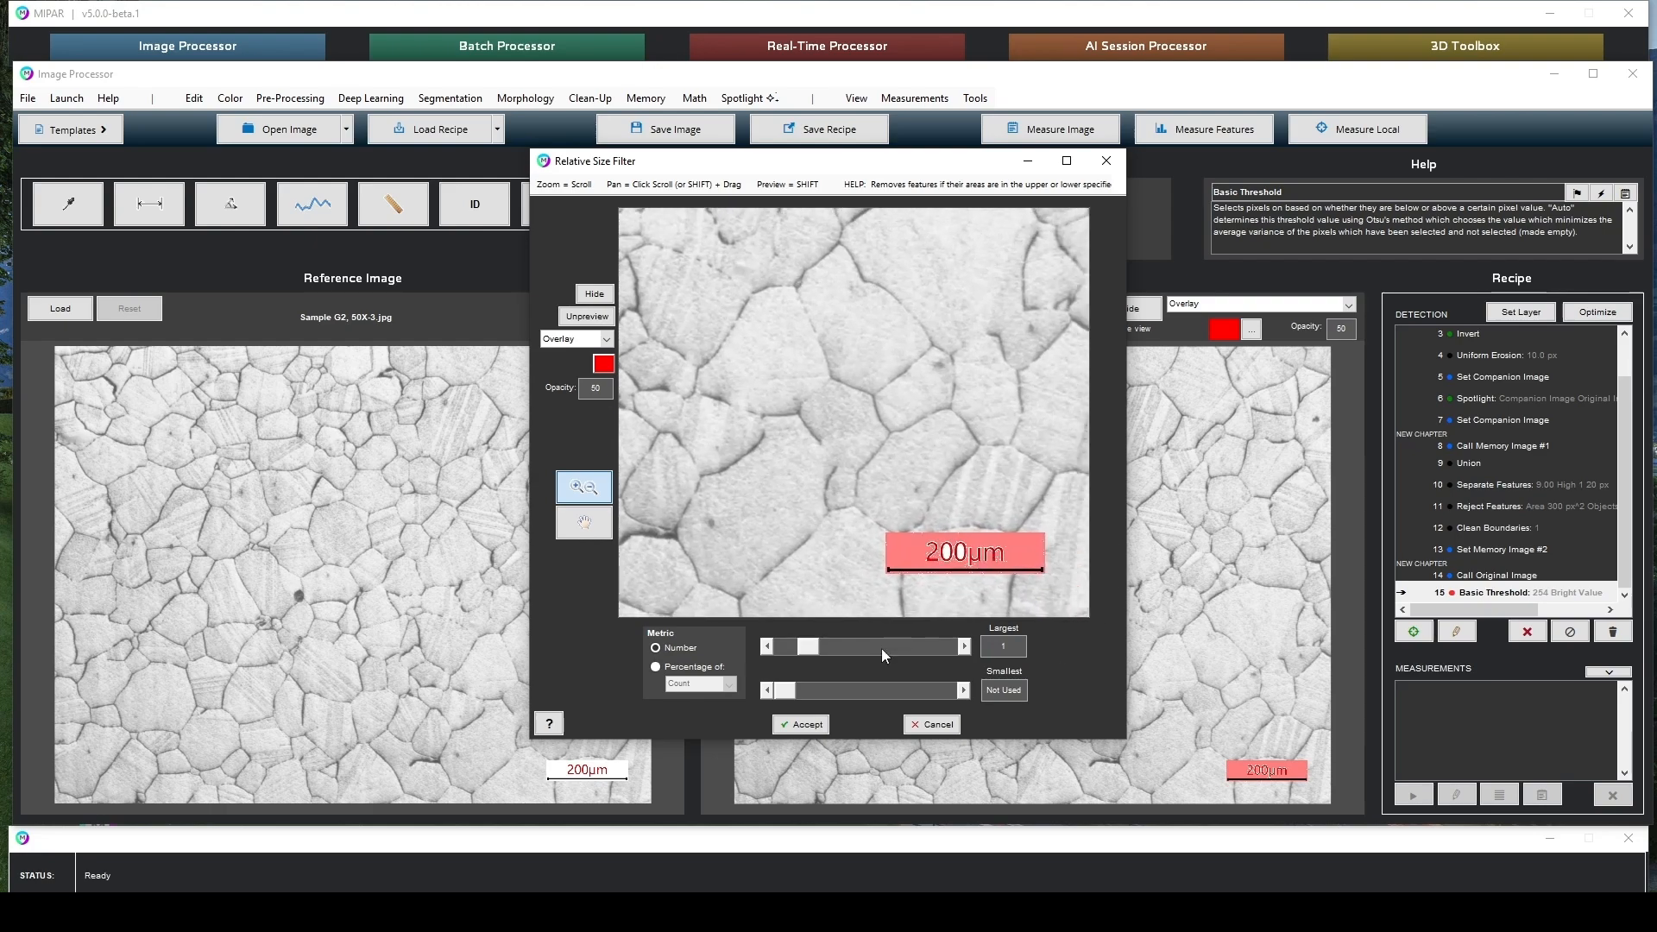
left_click(801, 724)
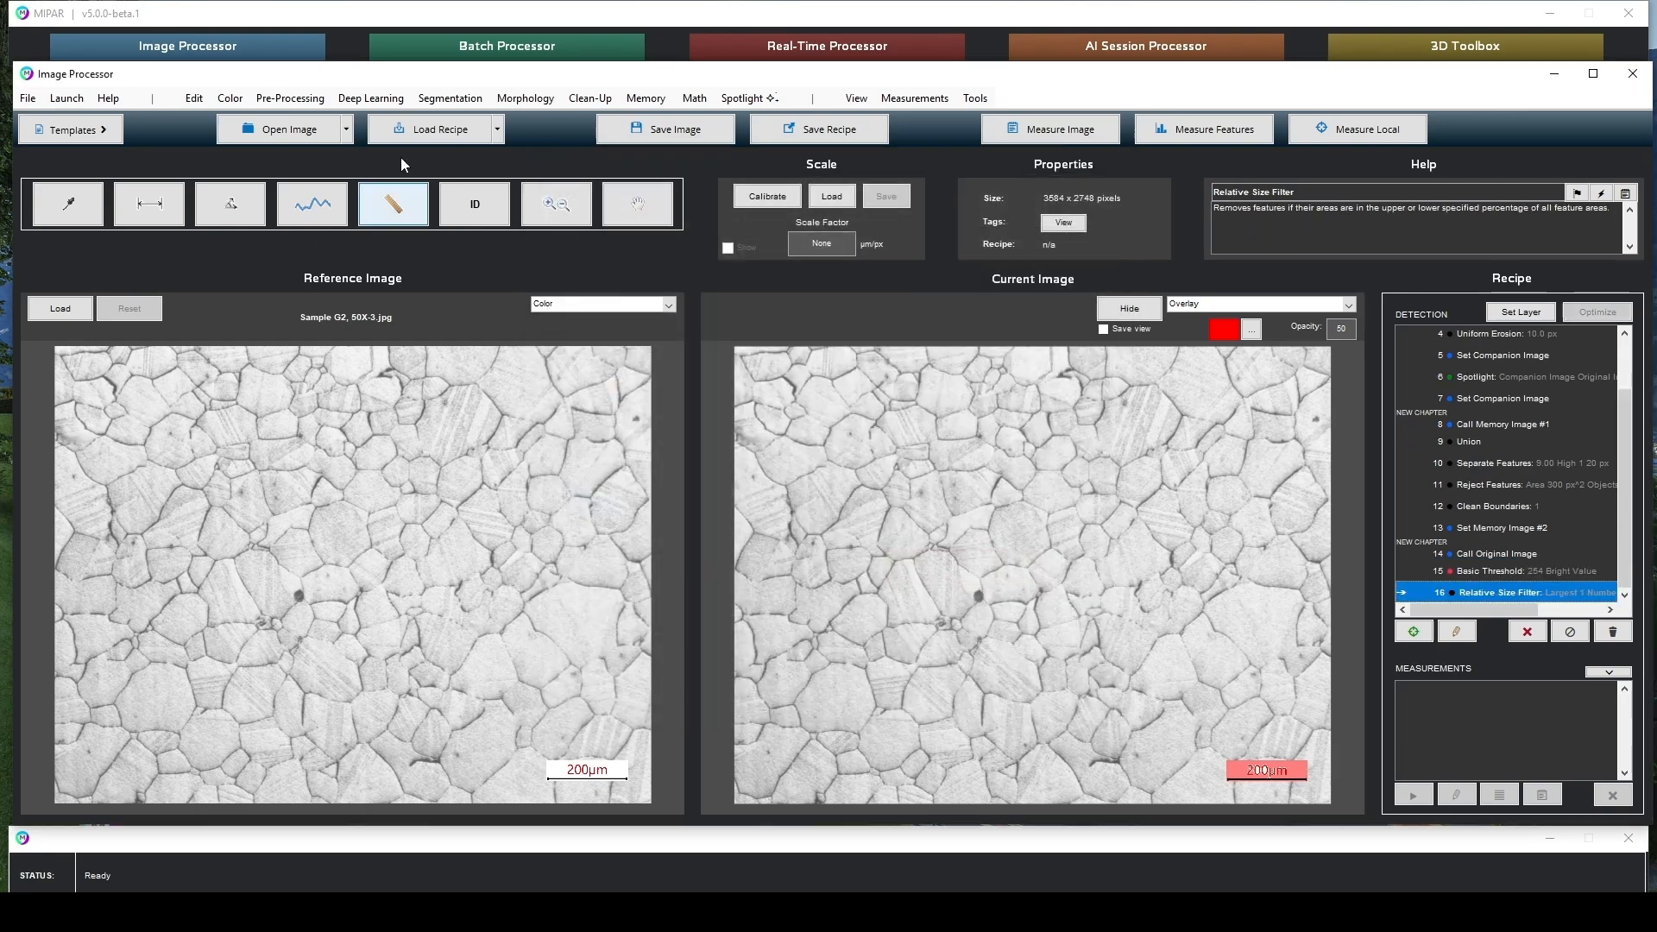
Fill all holes in the scale bar selection
left_click(522, 100)
mouse_move(590, 99)
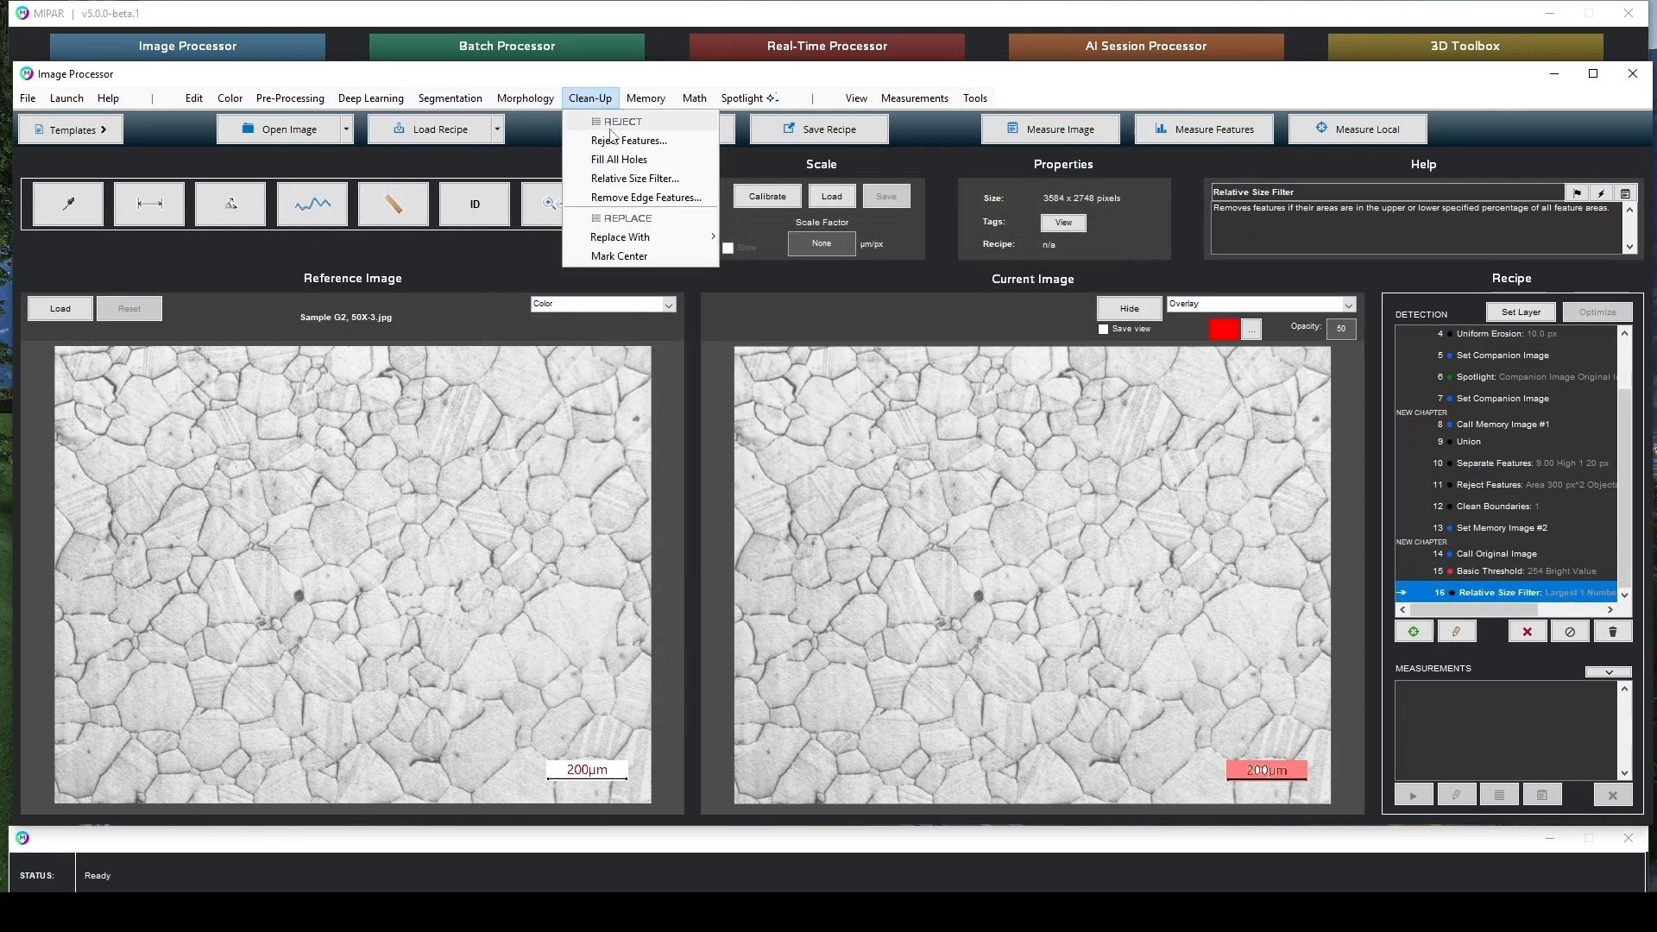
left_click(627, 161)
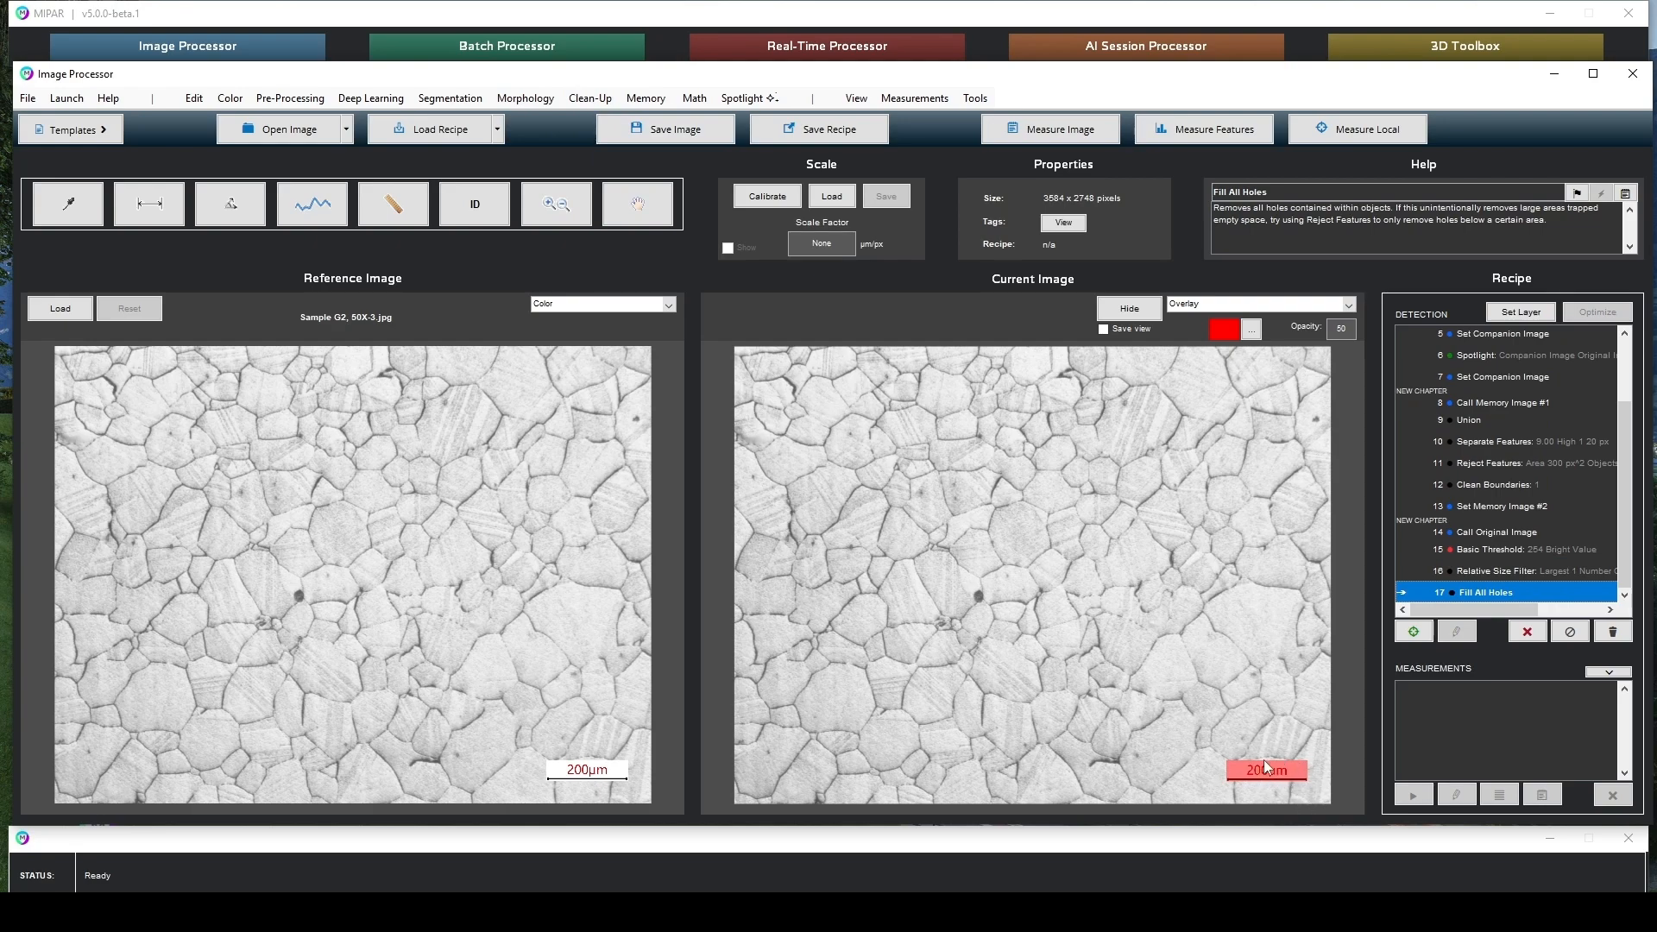
Apply a Uniform Dilation with a depth of 10 px to the scale bar selection
left_click(449, 98)
mouse_move(525, 97)
mouse_move(553, 127)
left_click(668, 121)
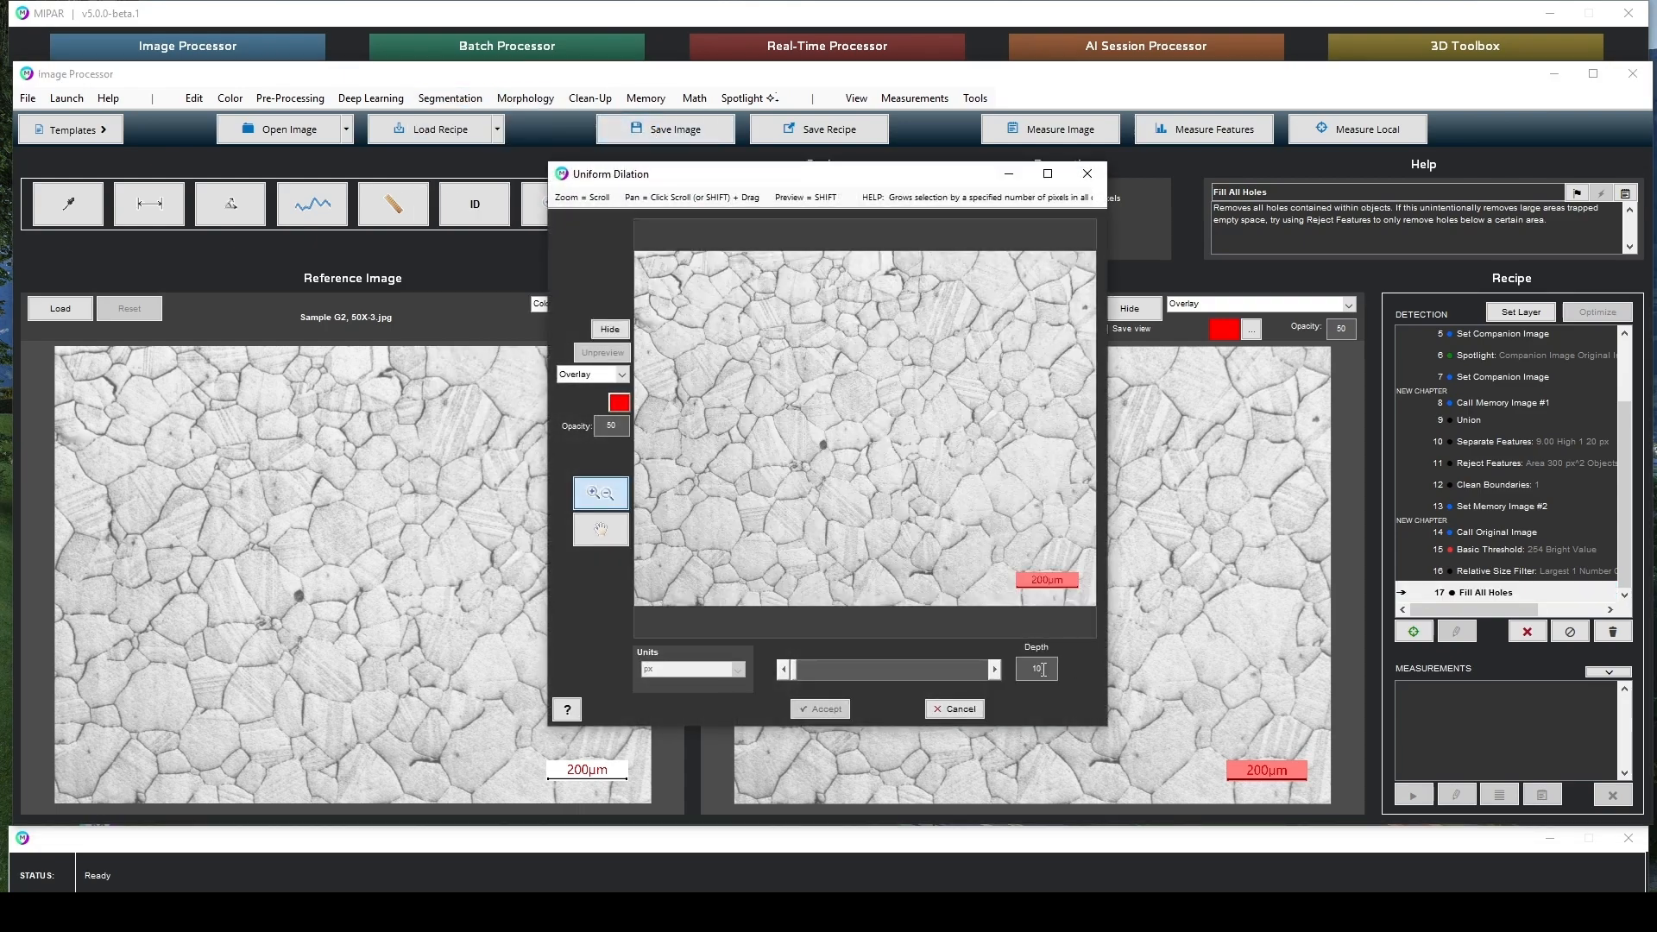
left_click(820, 709)
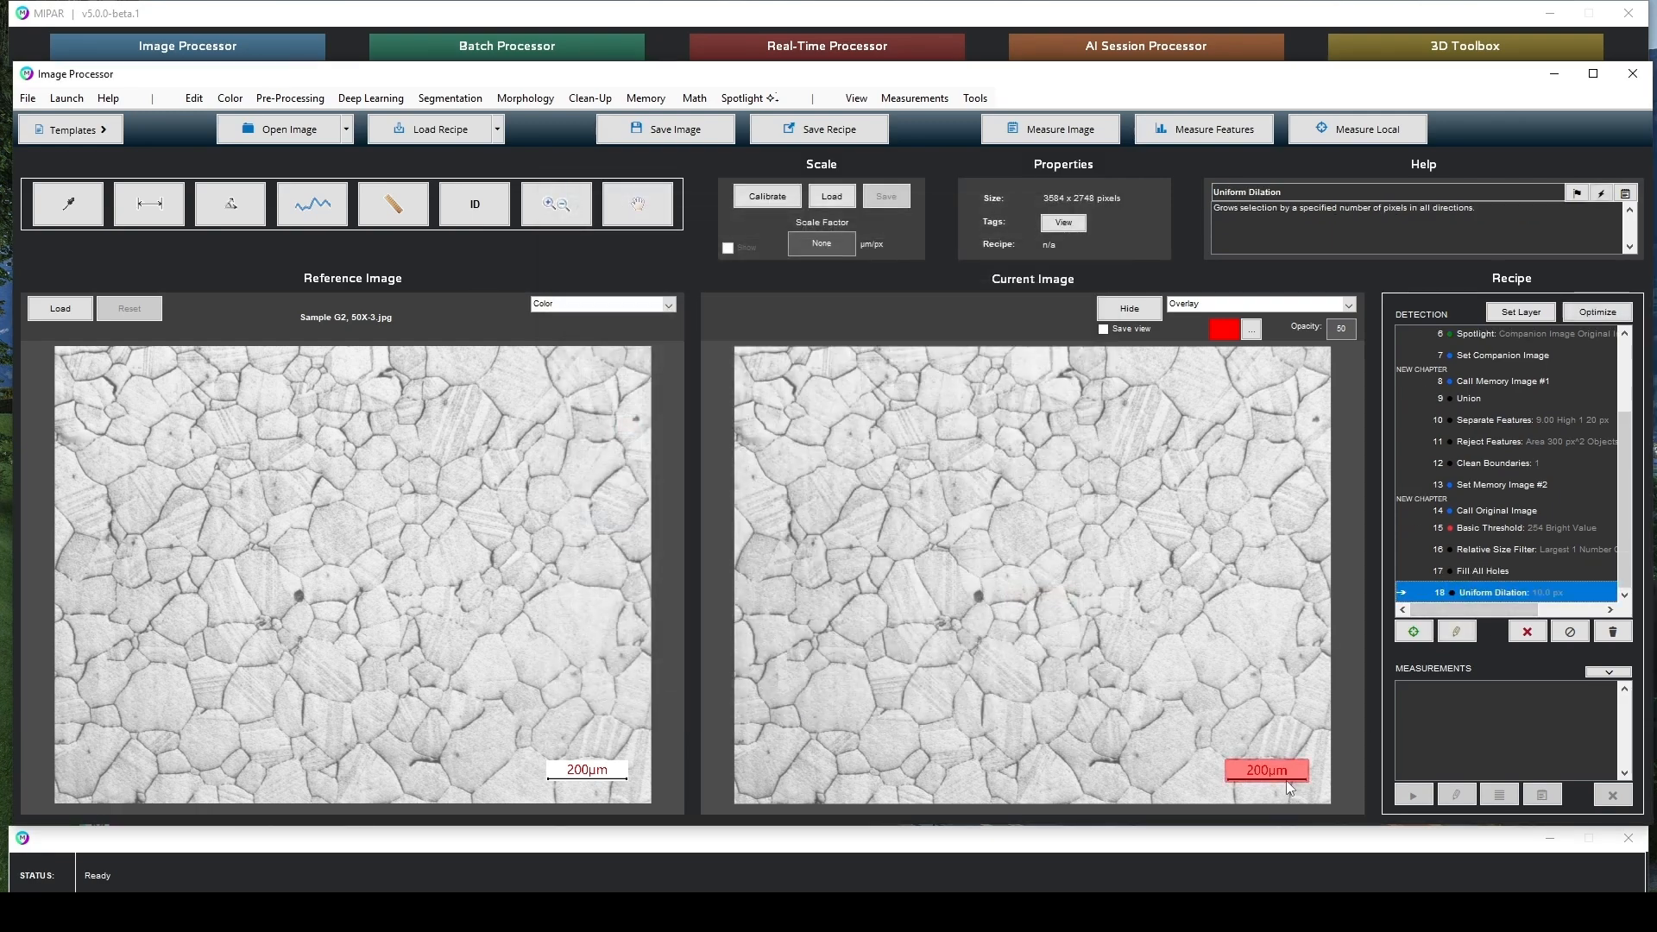
Store the dilated scale bar selection as the Companion Image and call Memory Image #2 as the current image
left_click(648, 100)
left_click(663, 123)
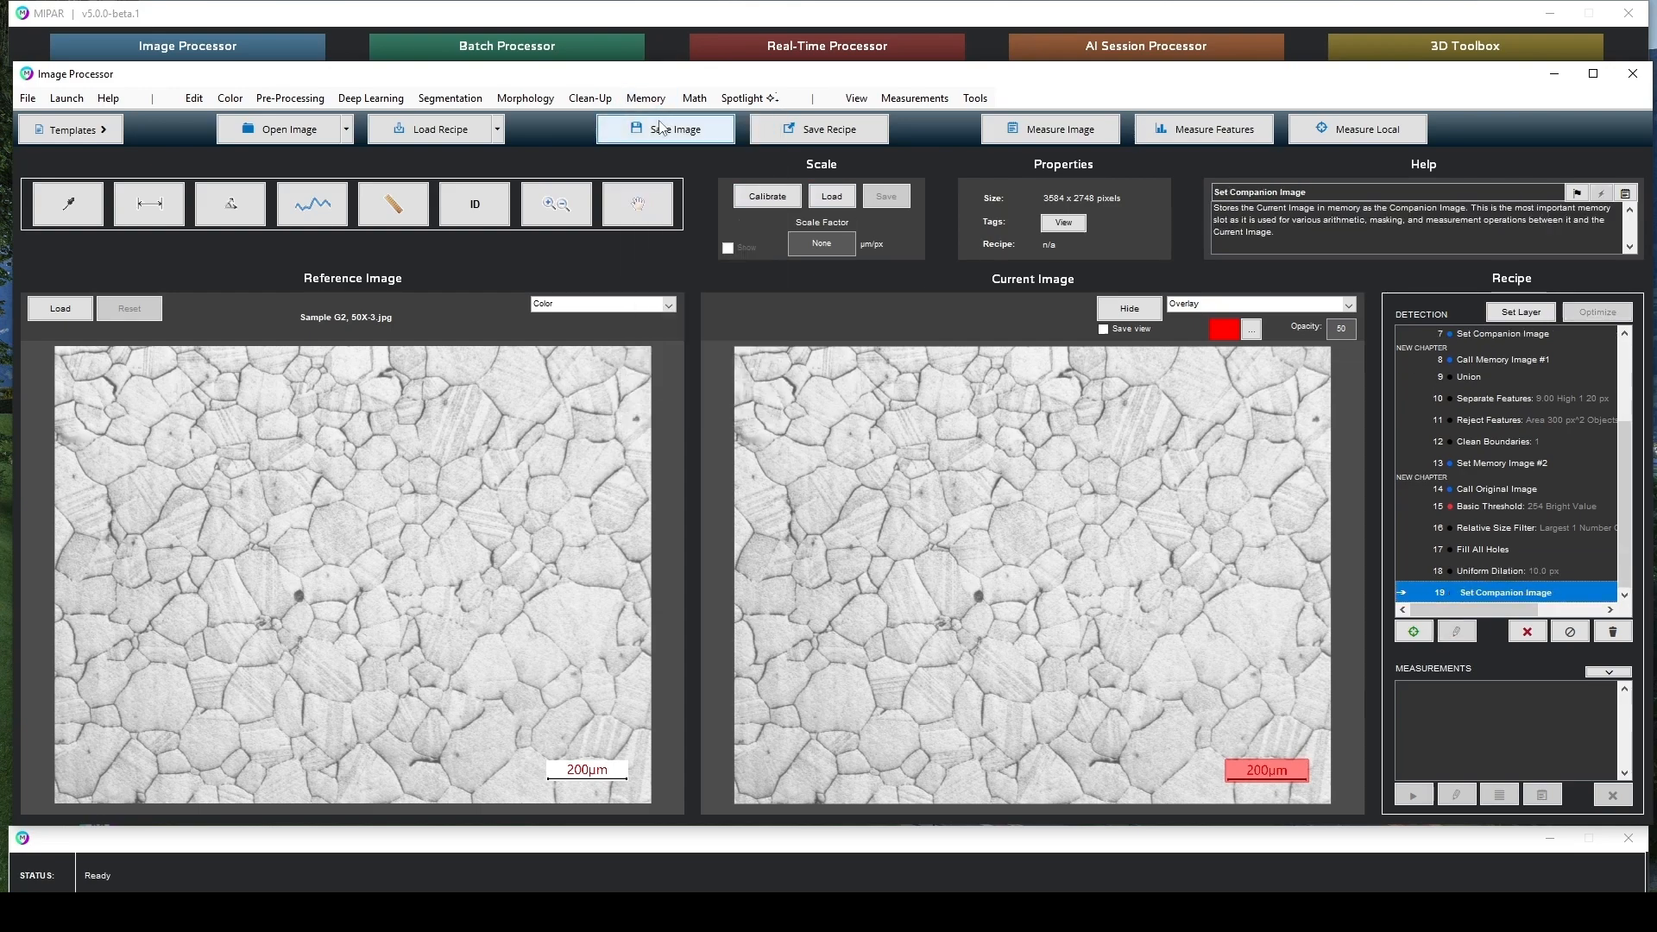
left_click(658, 104)
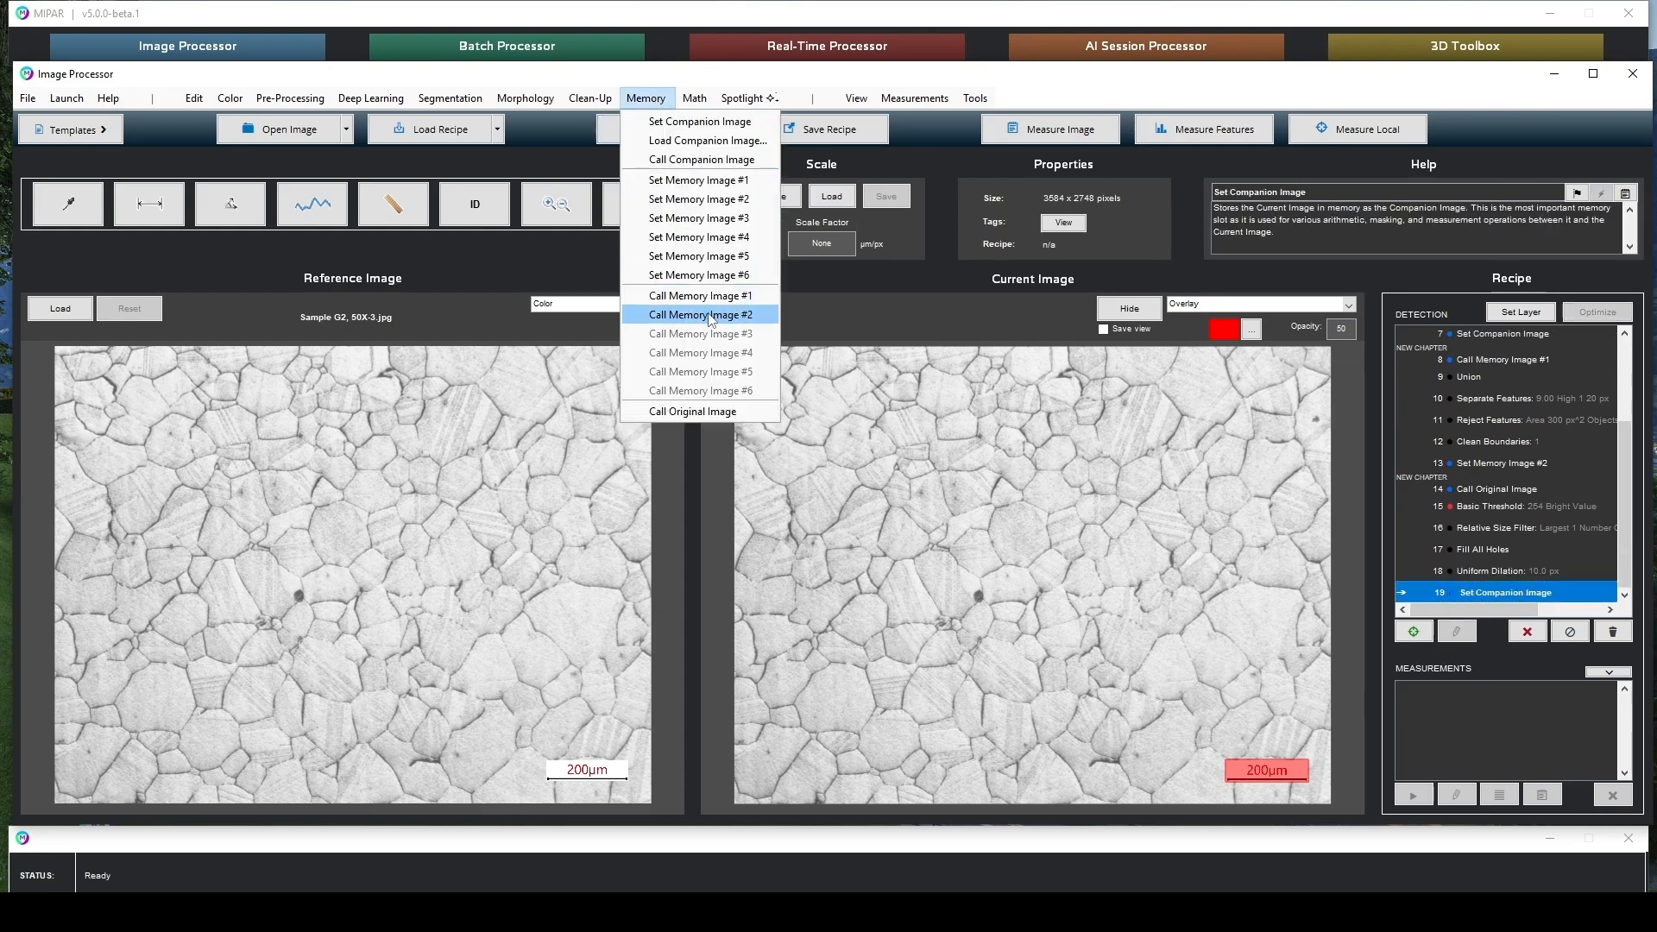
left_click(708, 315)
Apply Keep Exclusive to drop grains touching the scale bar, and remove the features contacting the image edge
left_click(694, 99)
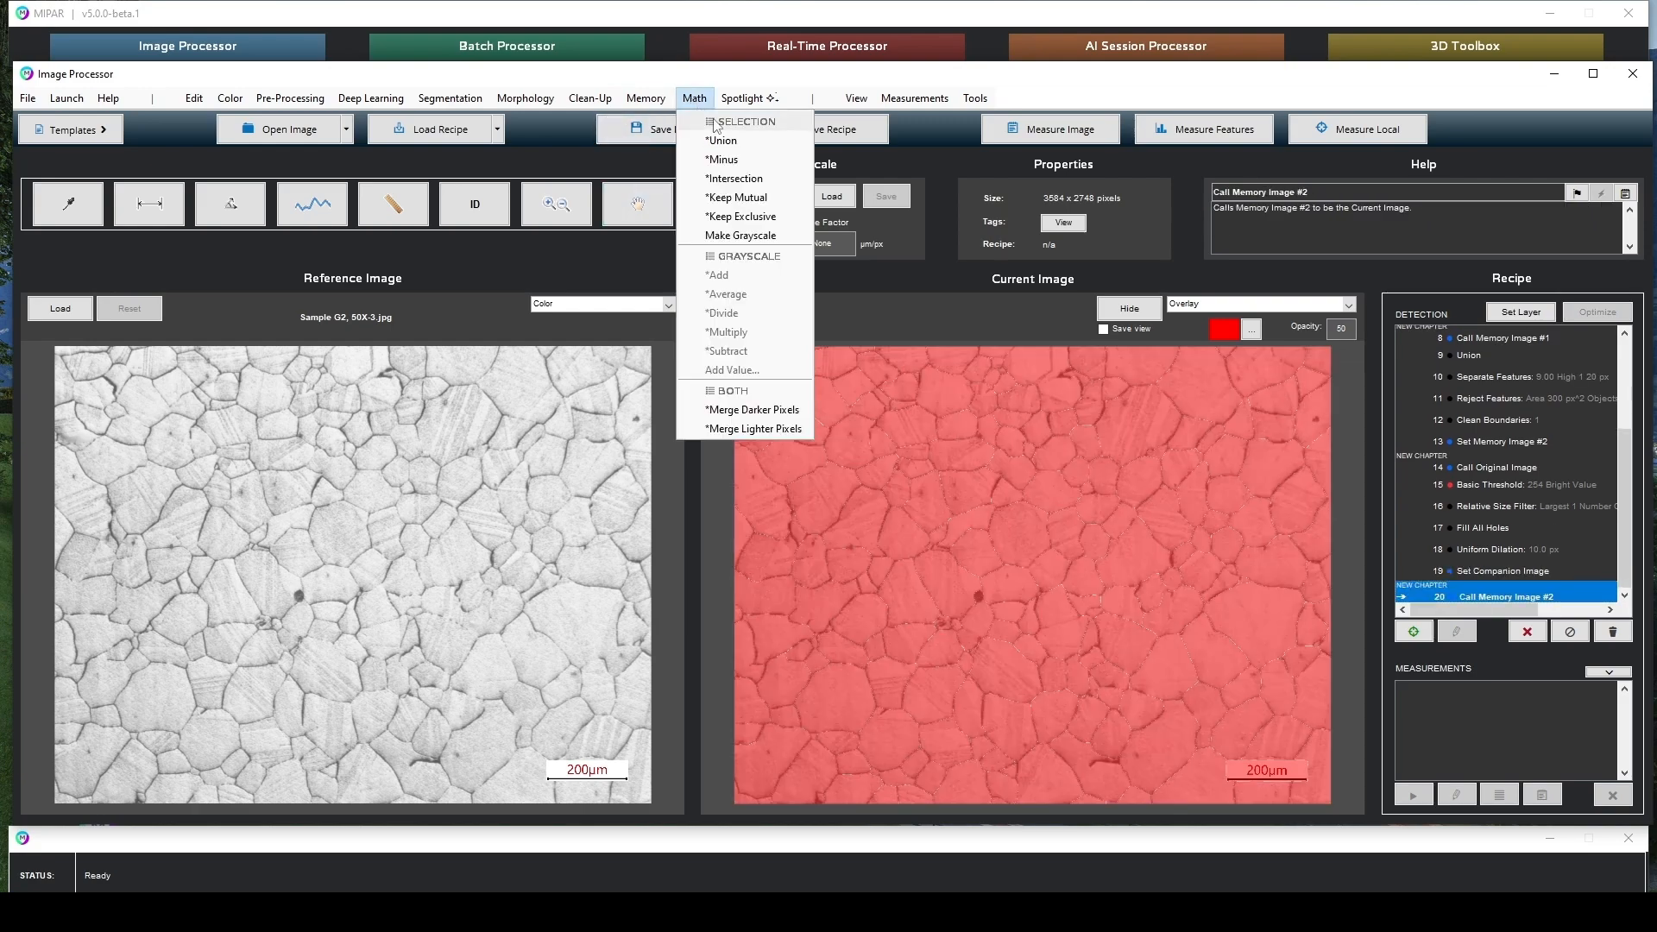
left_click(753, 216)
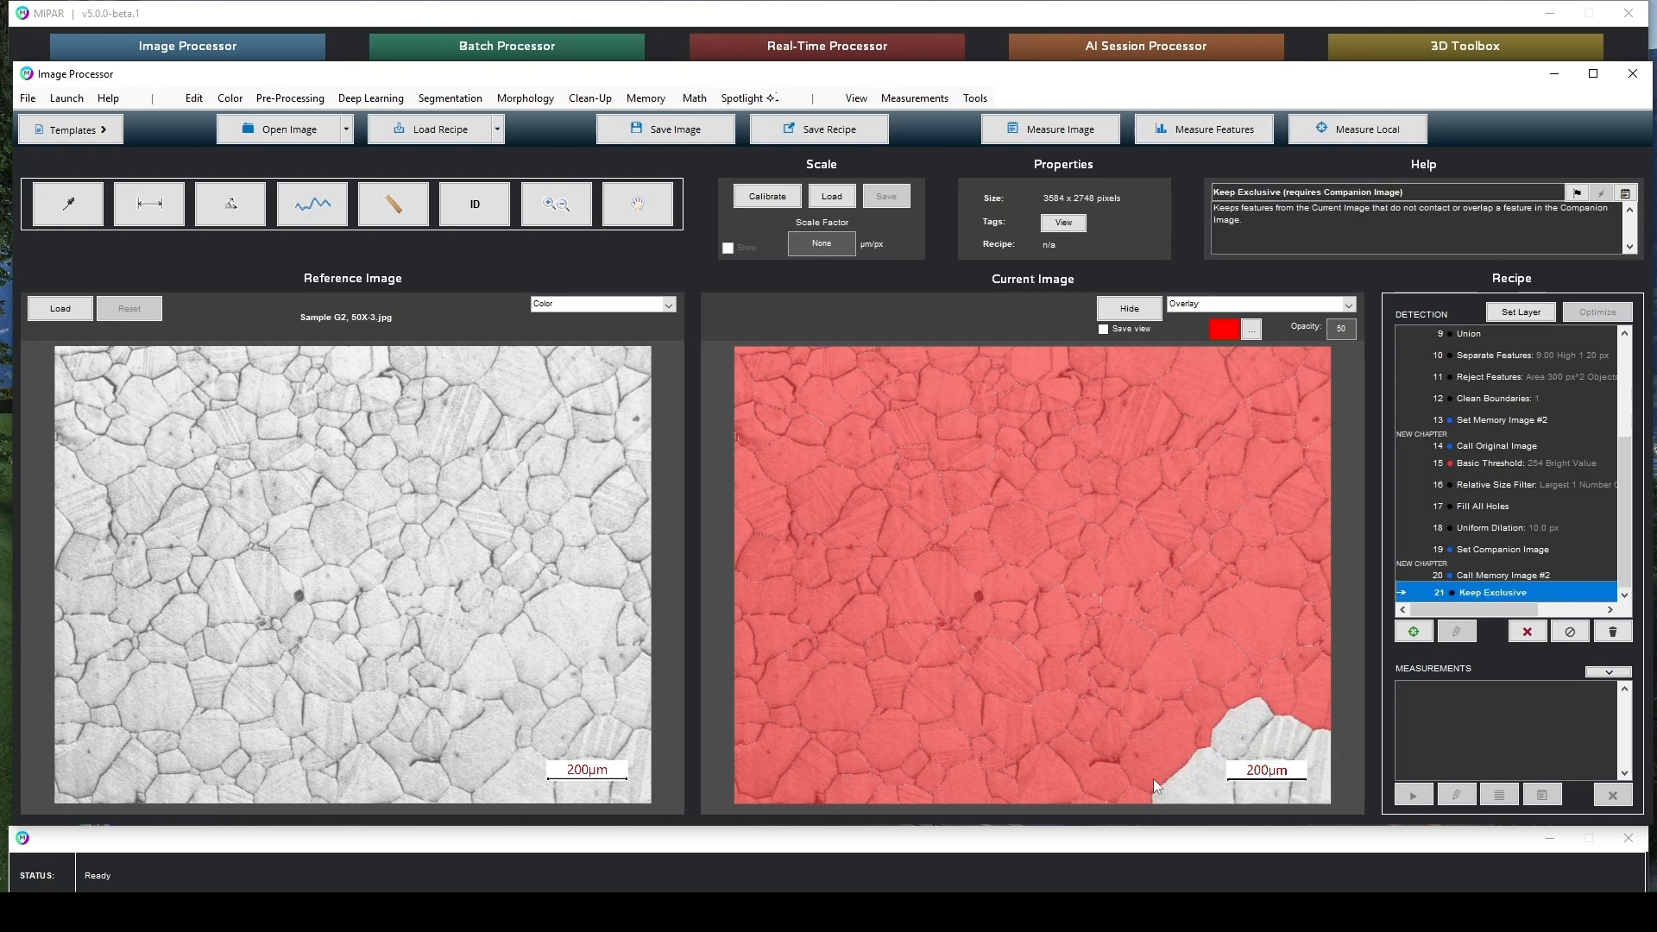
left_click(525, 102)
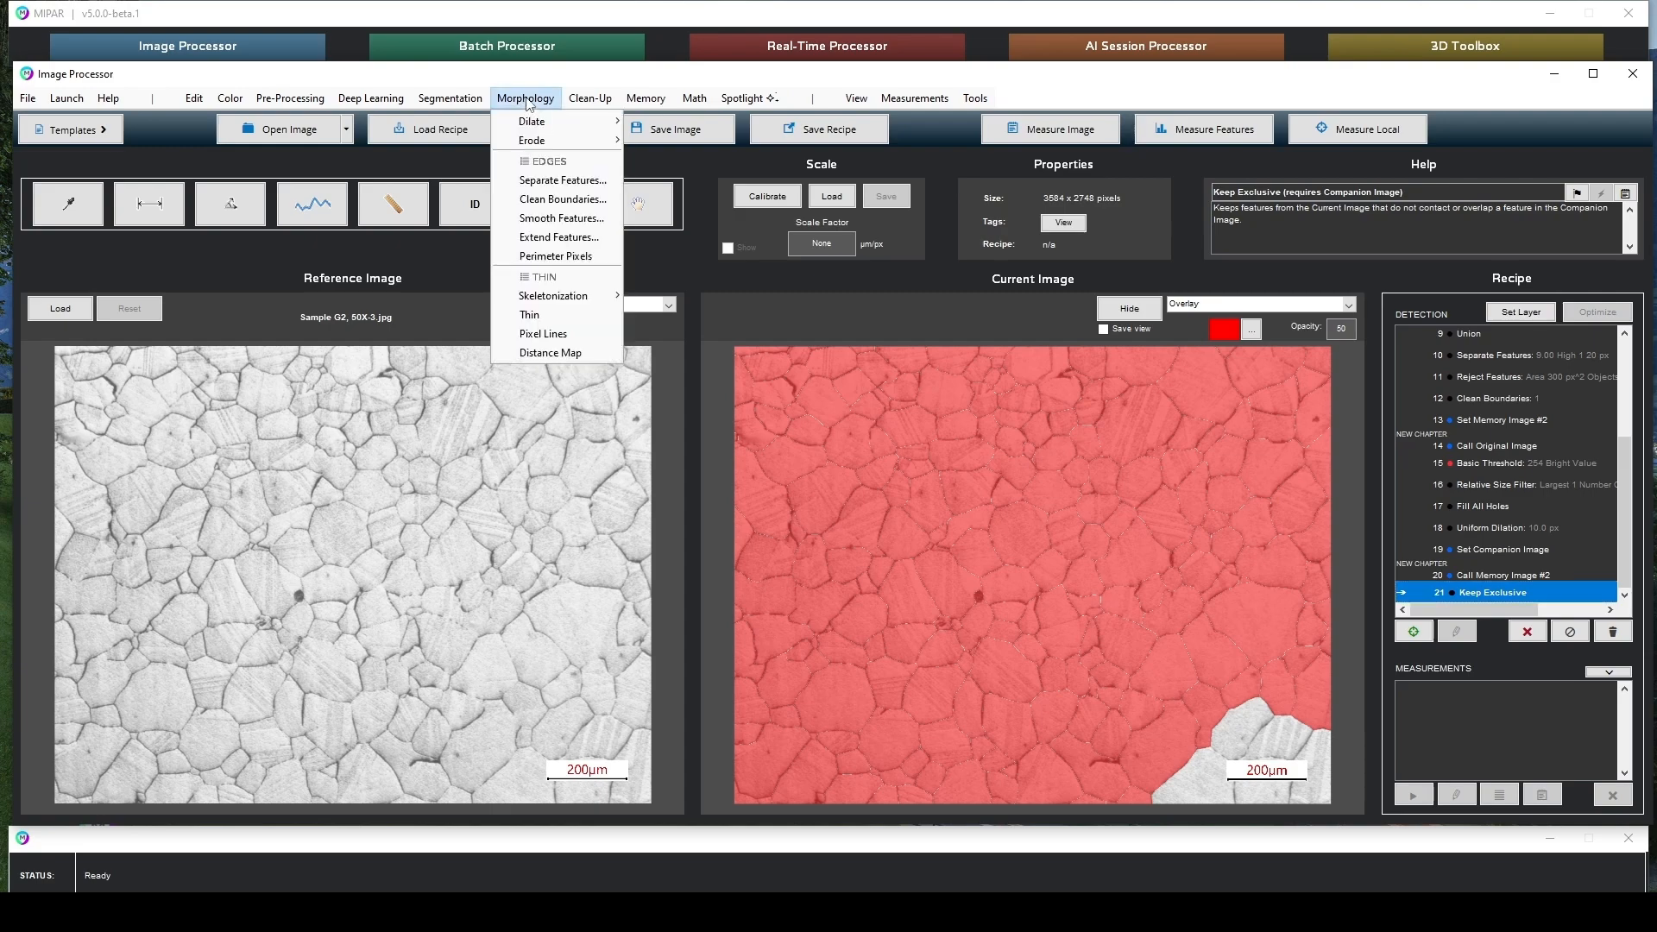
left_click(589, 98)
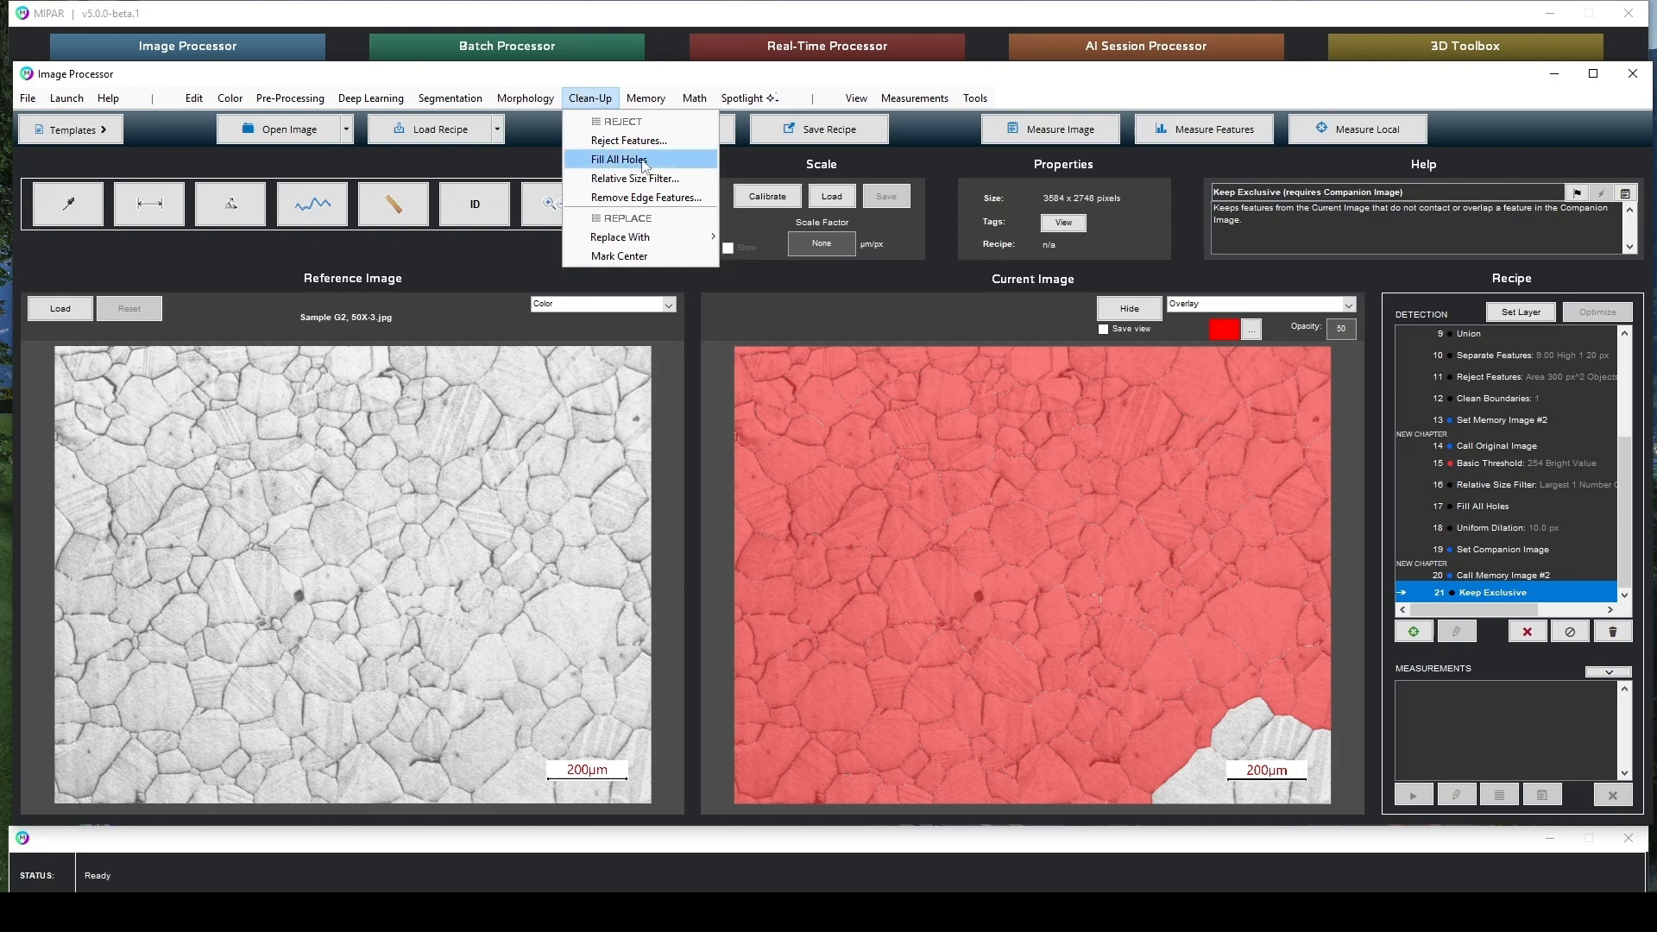
left_click(648, 199)
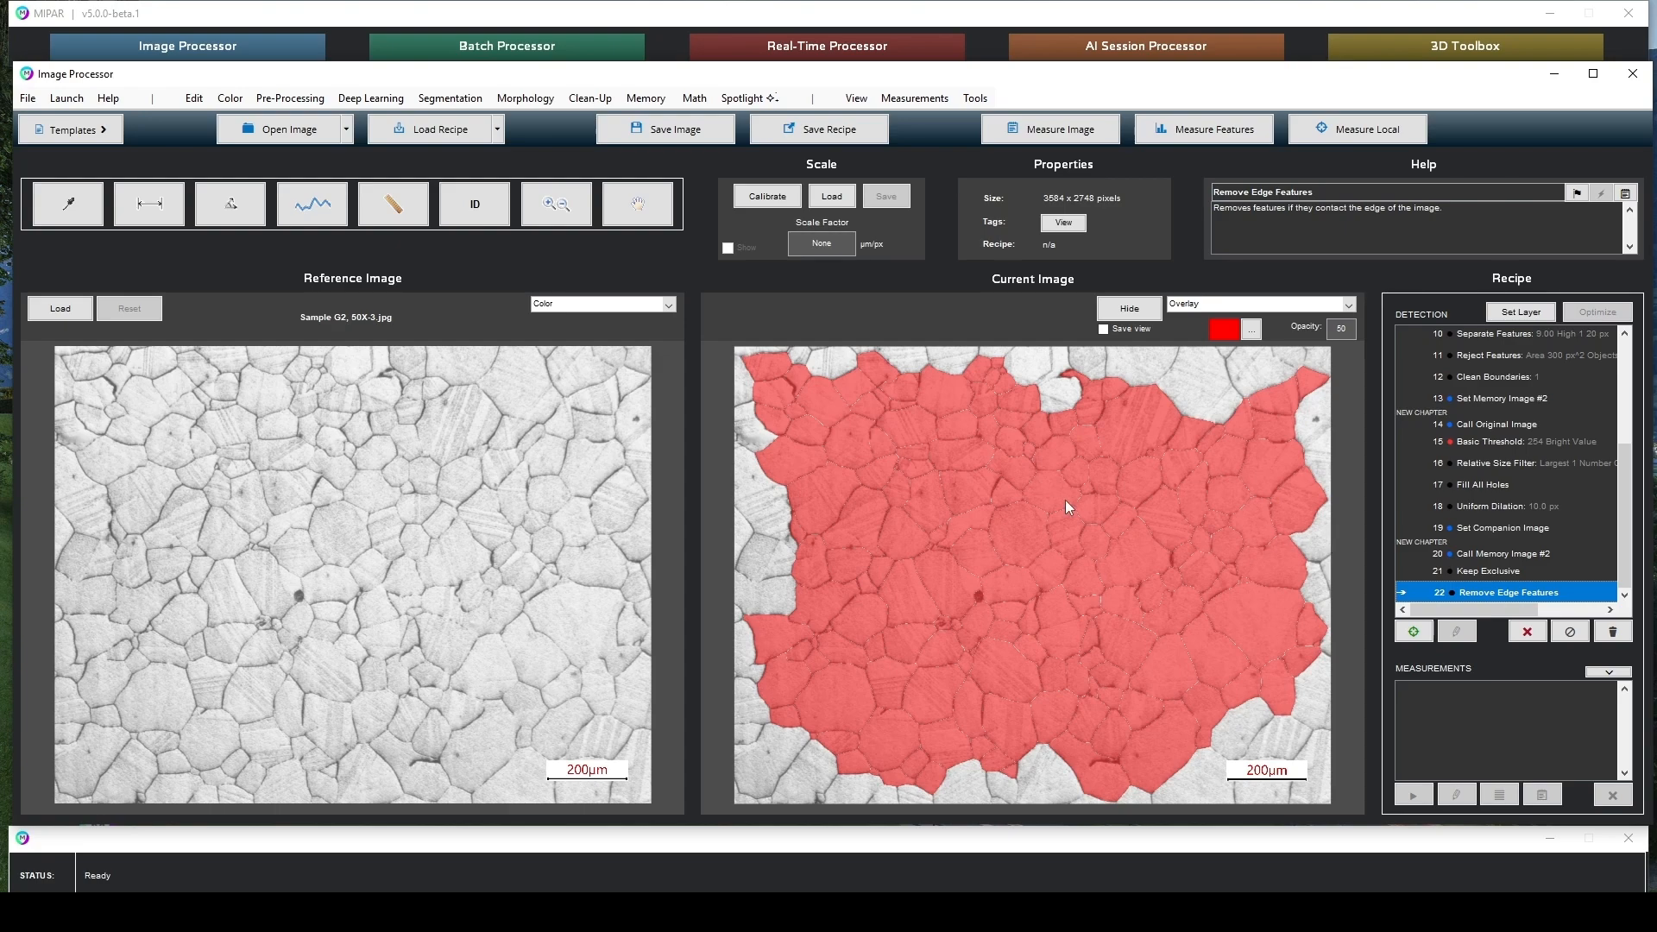
Display the current selection as outlines and examine the detected grain boundaries up close across the image
left_click(1252, 305)
left_click(1237, 344)
scroll(903, 653, "up", 4)
left_click_drag(1072, 565, 977, 675)
left_click_drag(1102, 450, 1016, 422)
left_click_drag(1088, 503, 1082, 449)
left_click_drag(1077, 556, 1134, 554)
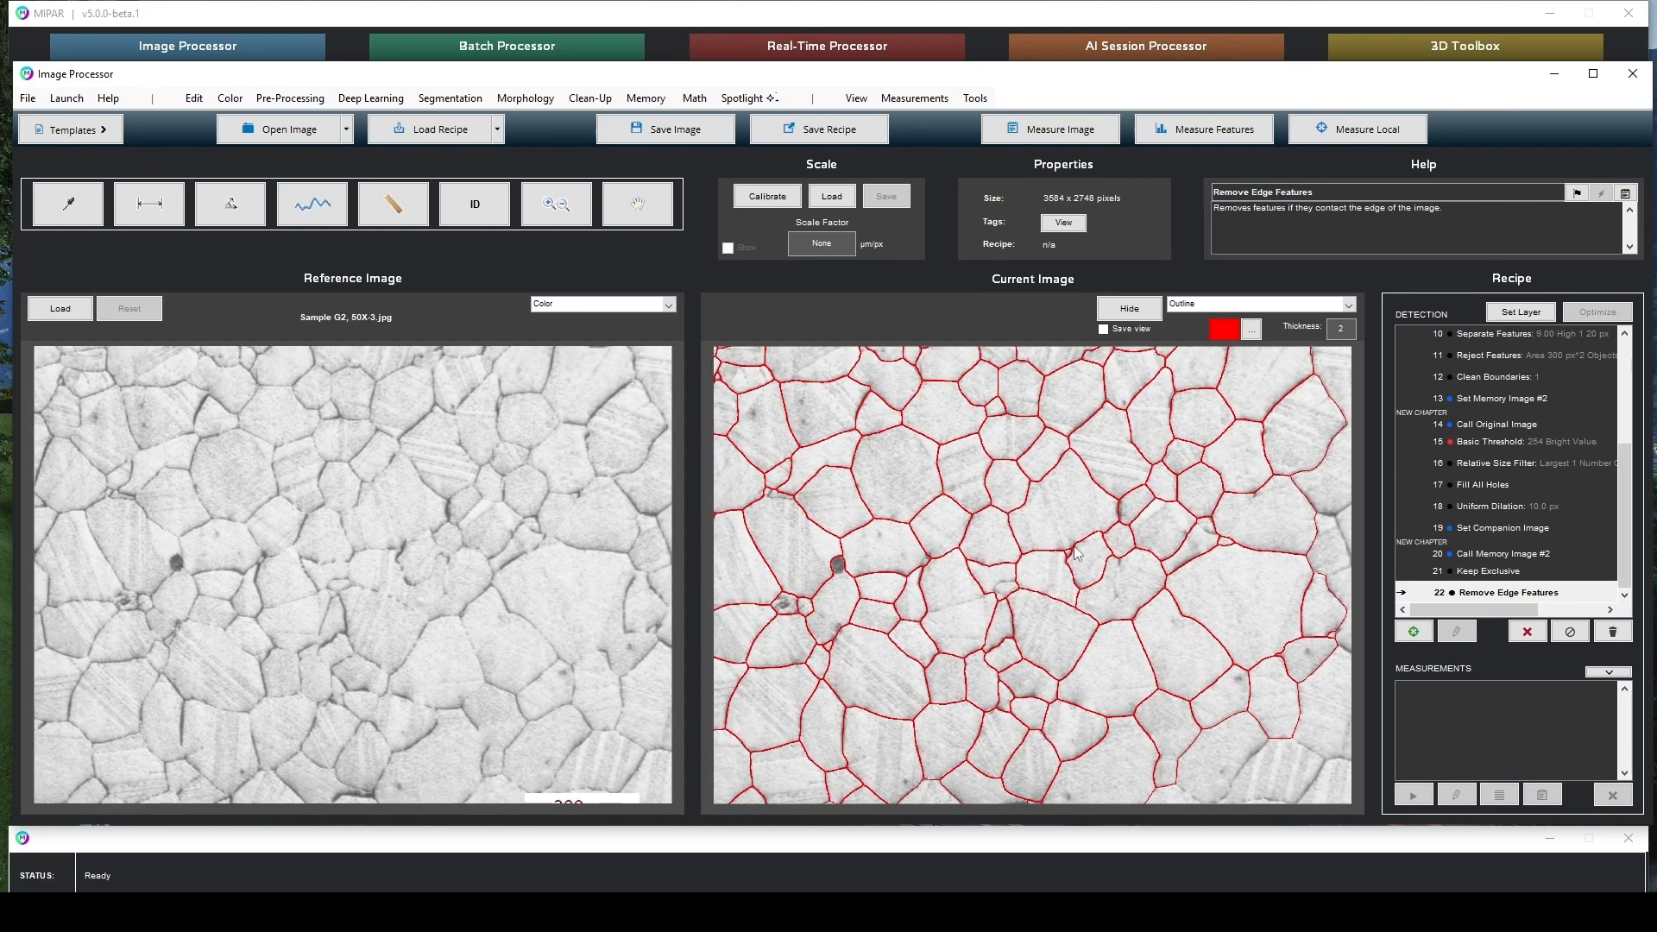
scroll(1075, 548, "down", 5)
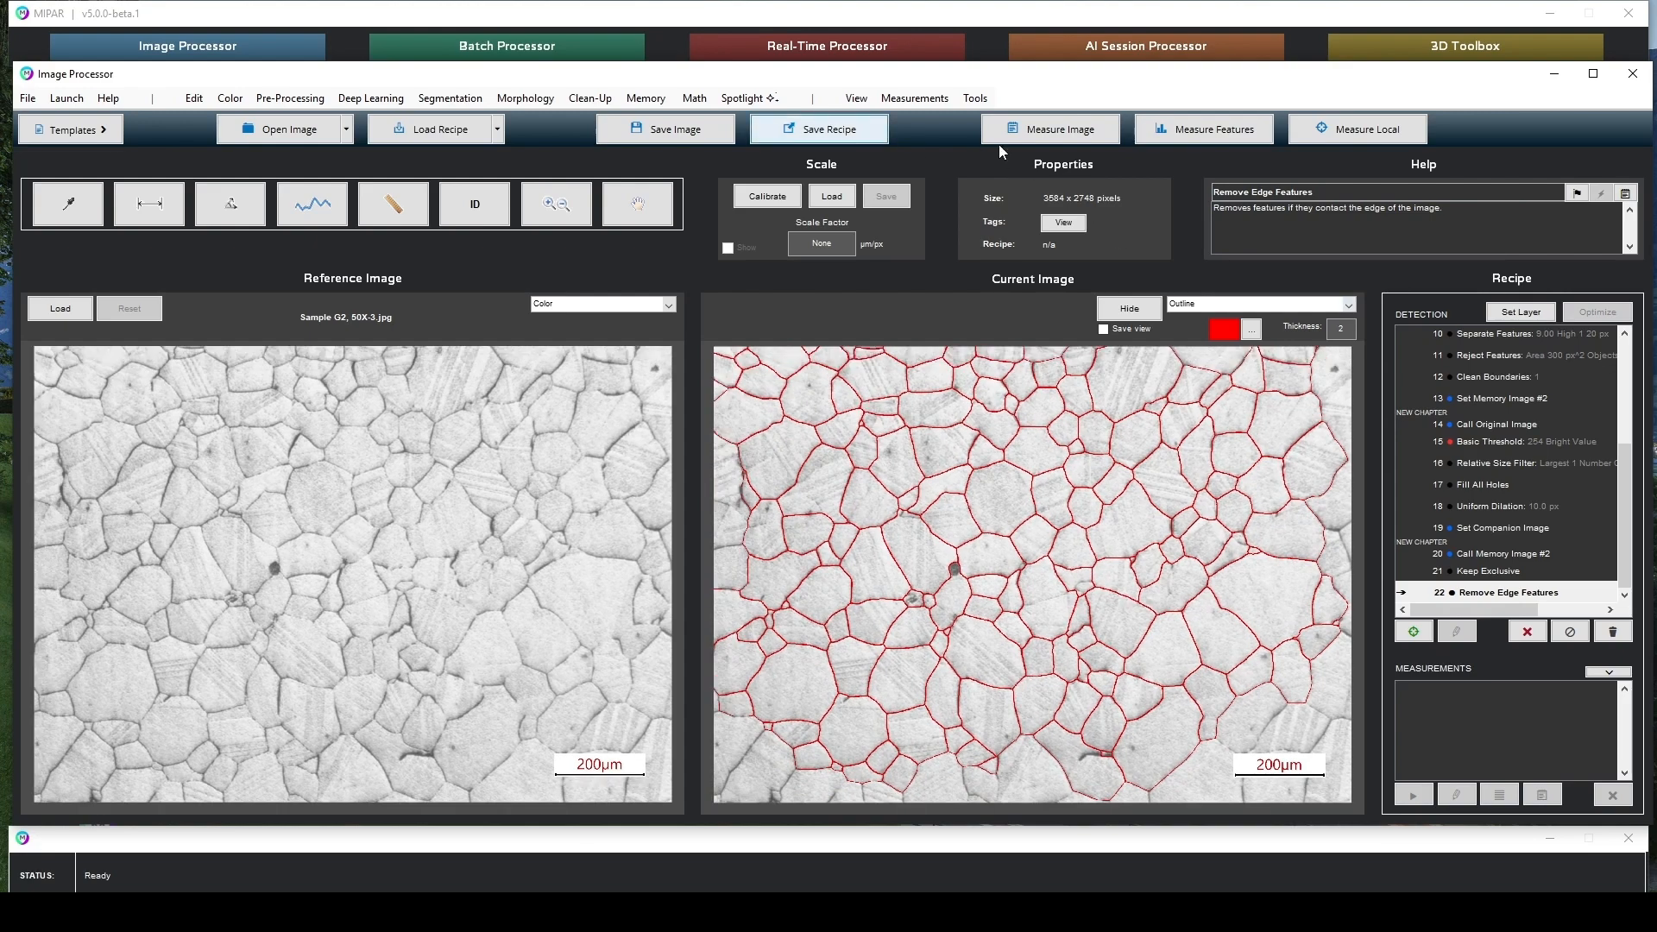
Set the final grain selection as a red layer named Grains
left_click(1524, 312)
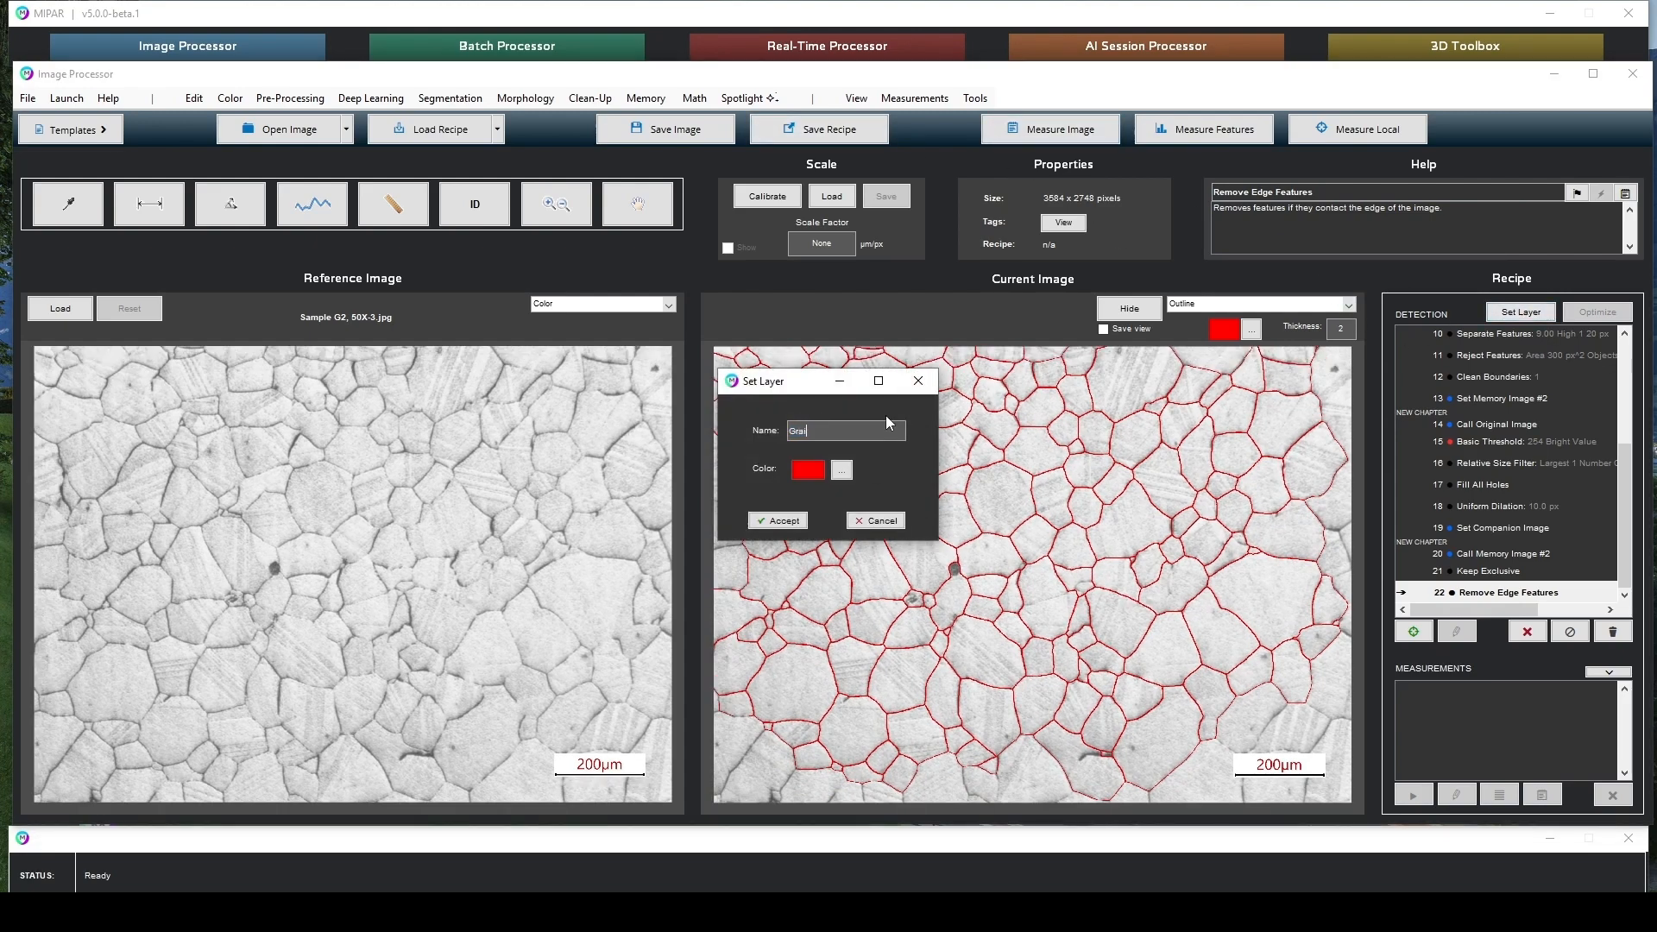
left_click(795, 521)
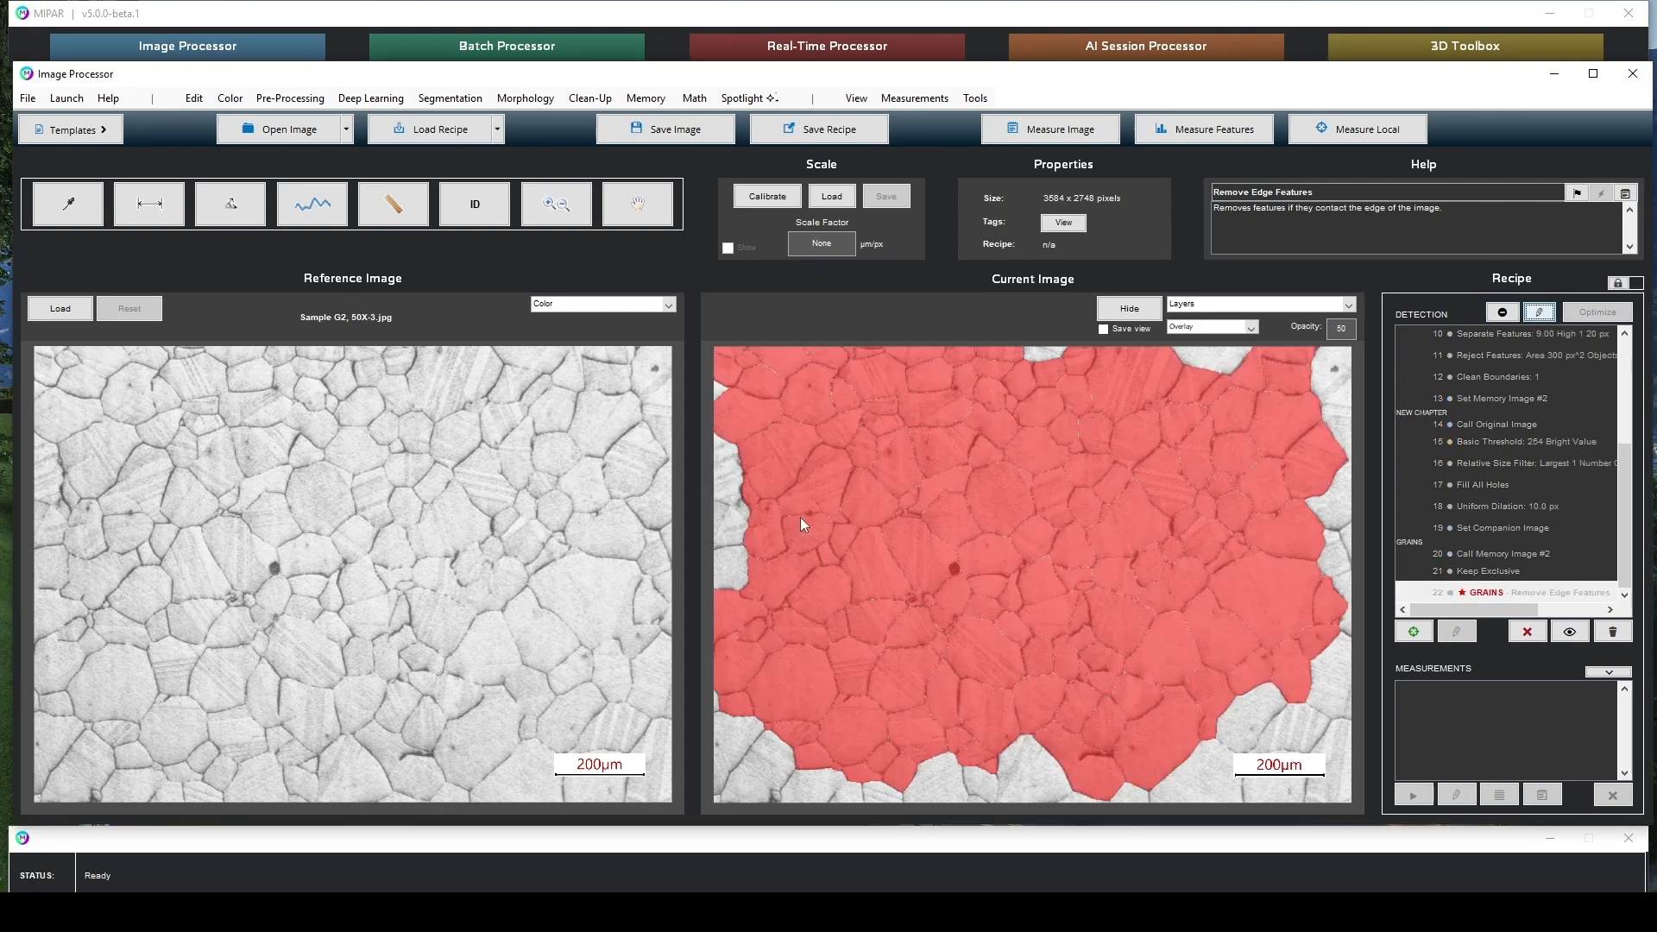
Add a feature measurement of Area for the Grains layer to the recipe
left_click(1196, 134)
left_click(1185, 148)
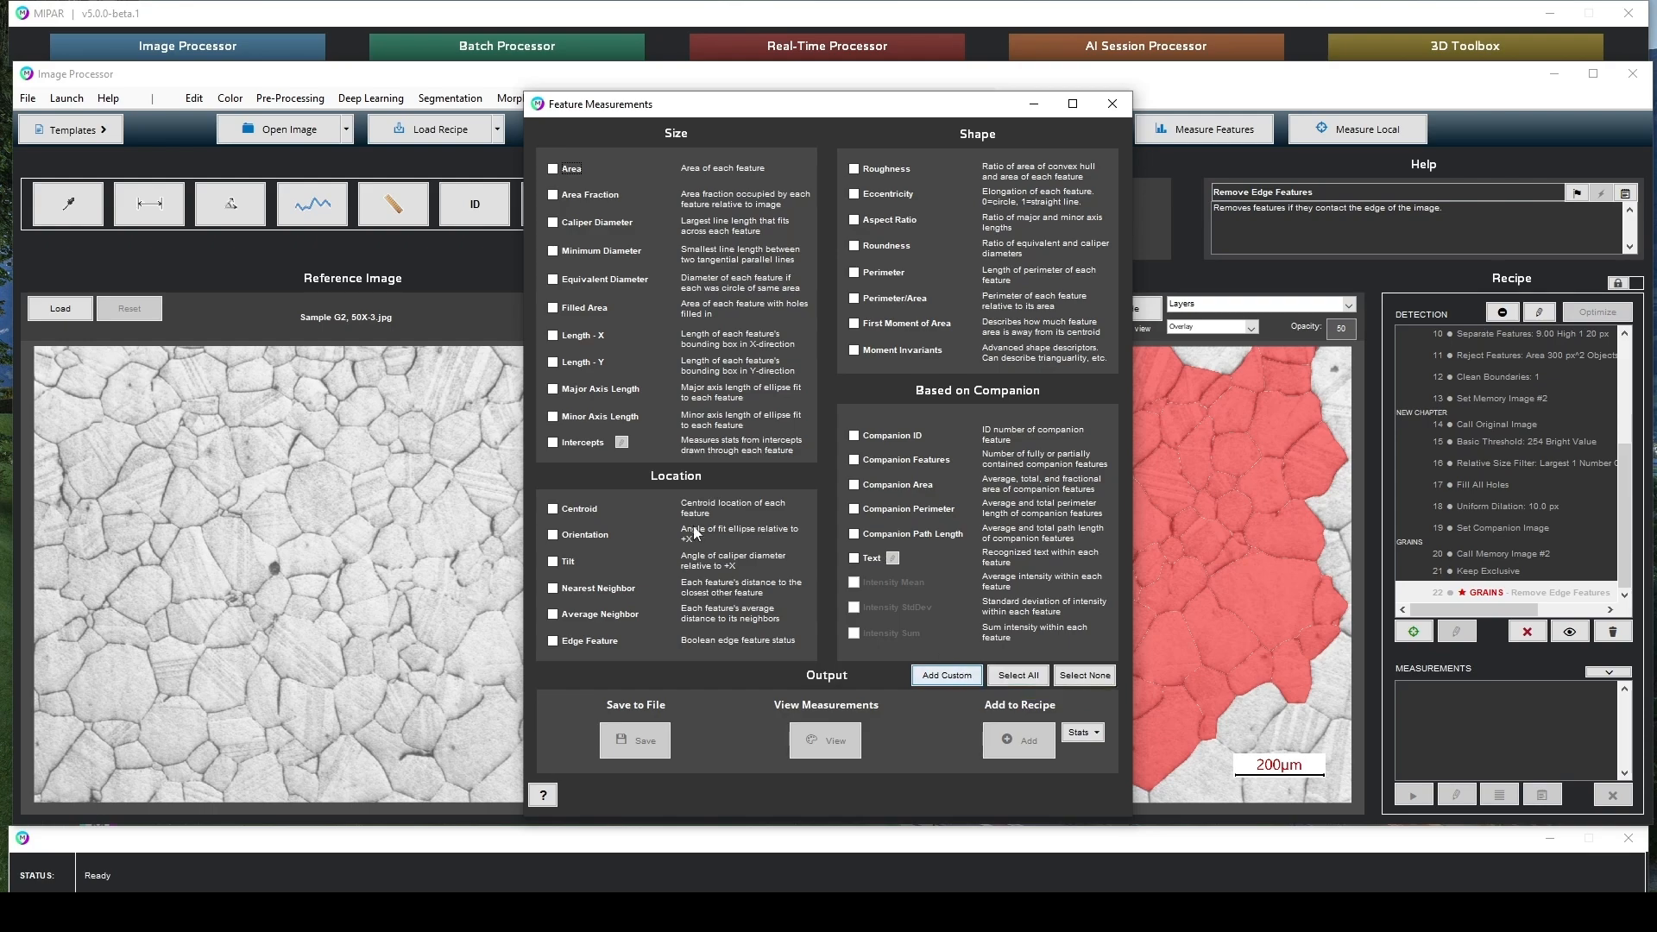
left_click(557, 170)
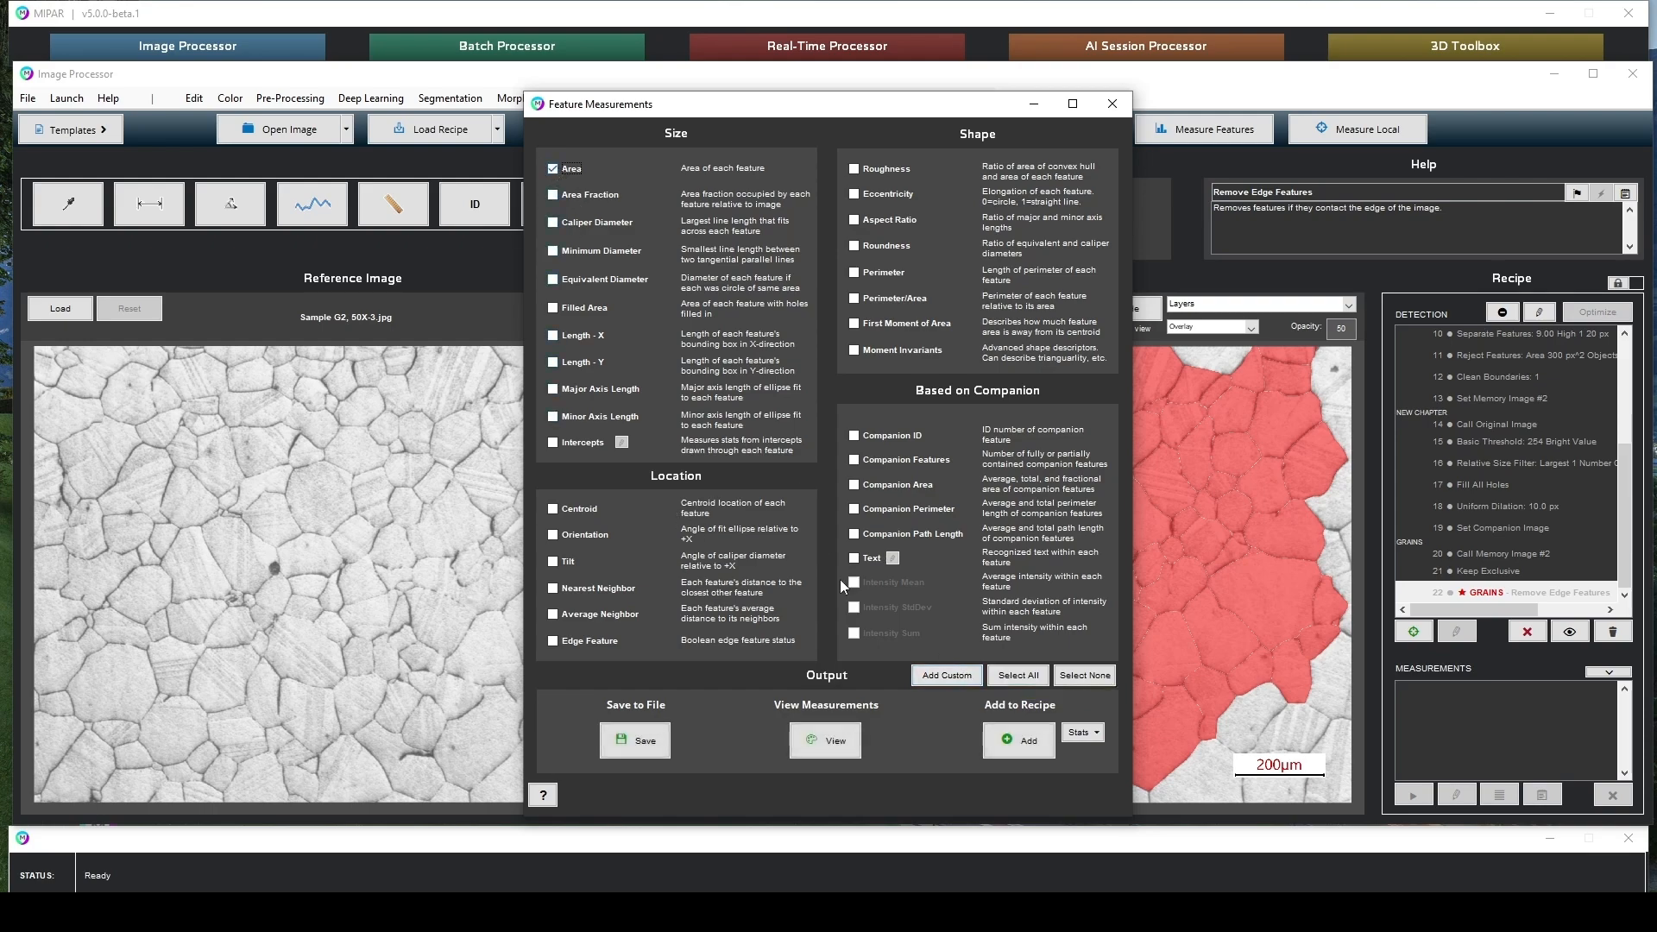
left_click(1026, 747)
Open the Grains feature measurement results and inspect the areas of several individual grains, including those near the image center, and close the results
scroll(998, 576, "down", 1)
double_click(1485, 692)
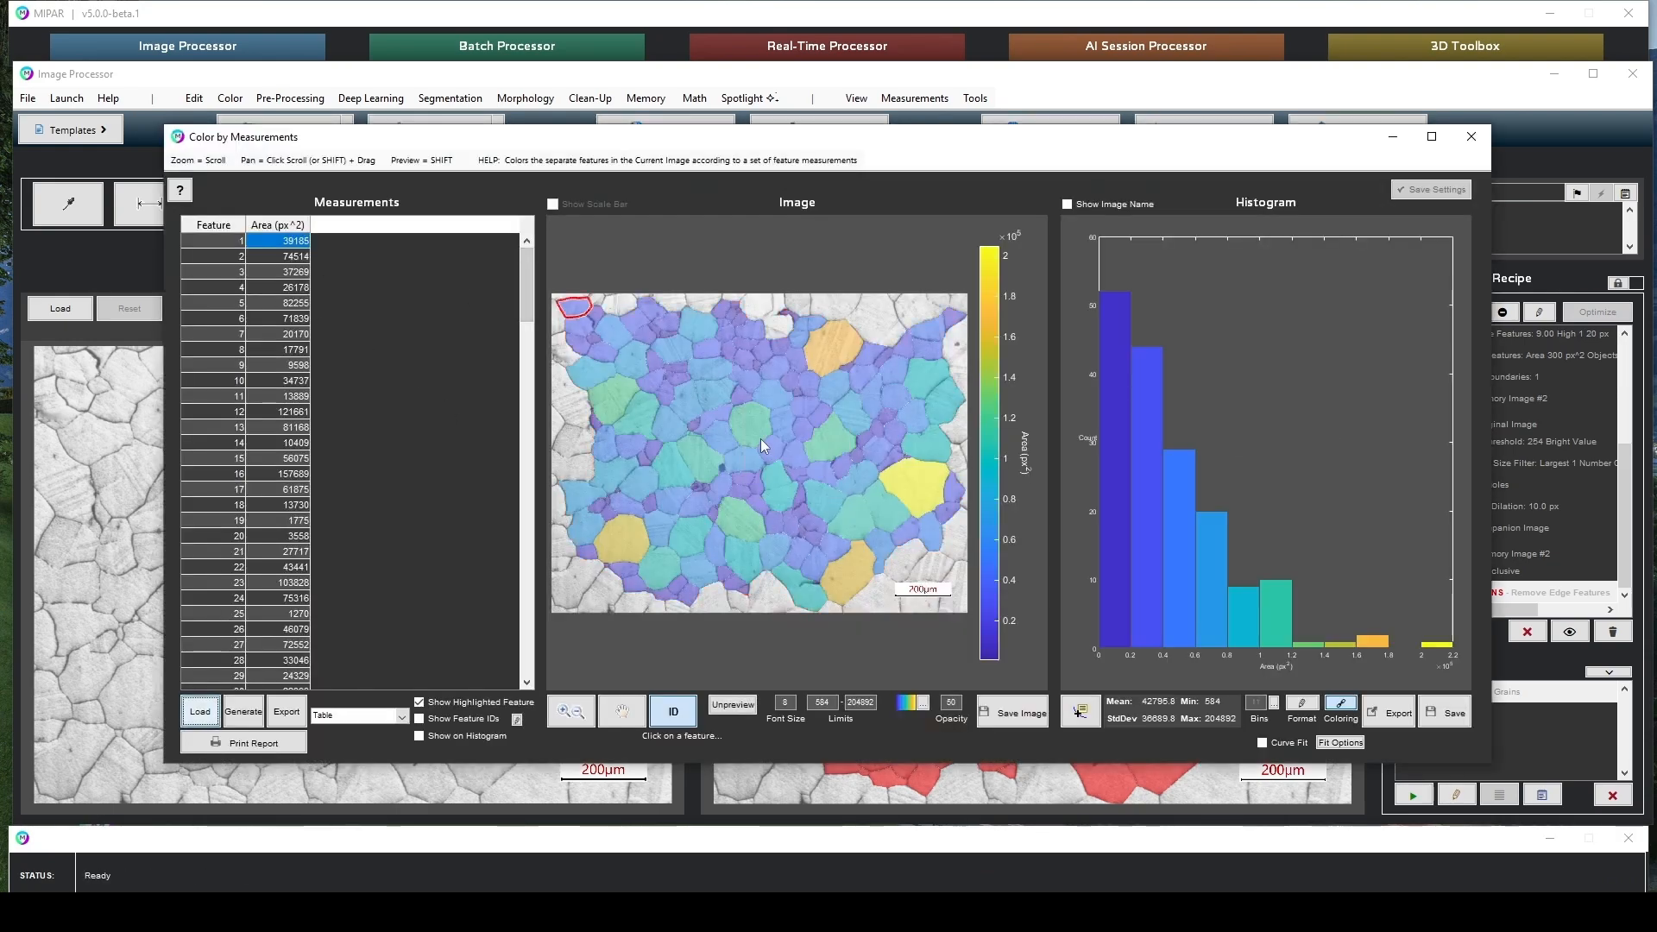
left_click(763, 442)
left_click(782, 425)
left_click(805, 425)
left_click(820, 420)
left_click(842, 392)
left_click(853, 414)
left_click(811, 434)
left_click(825, 444)
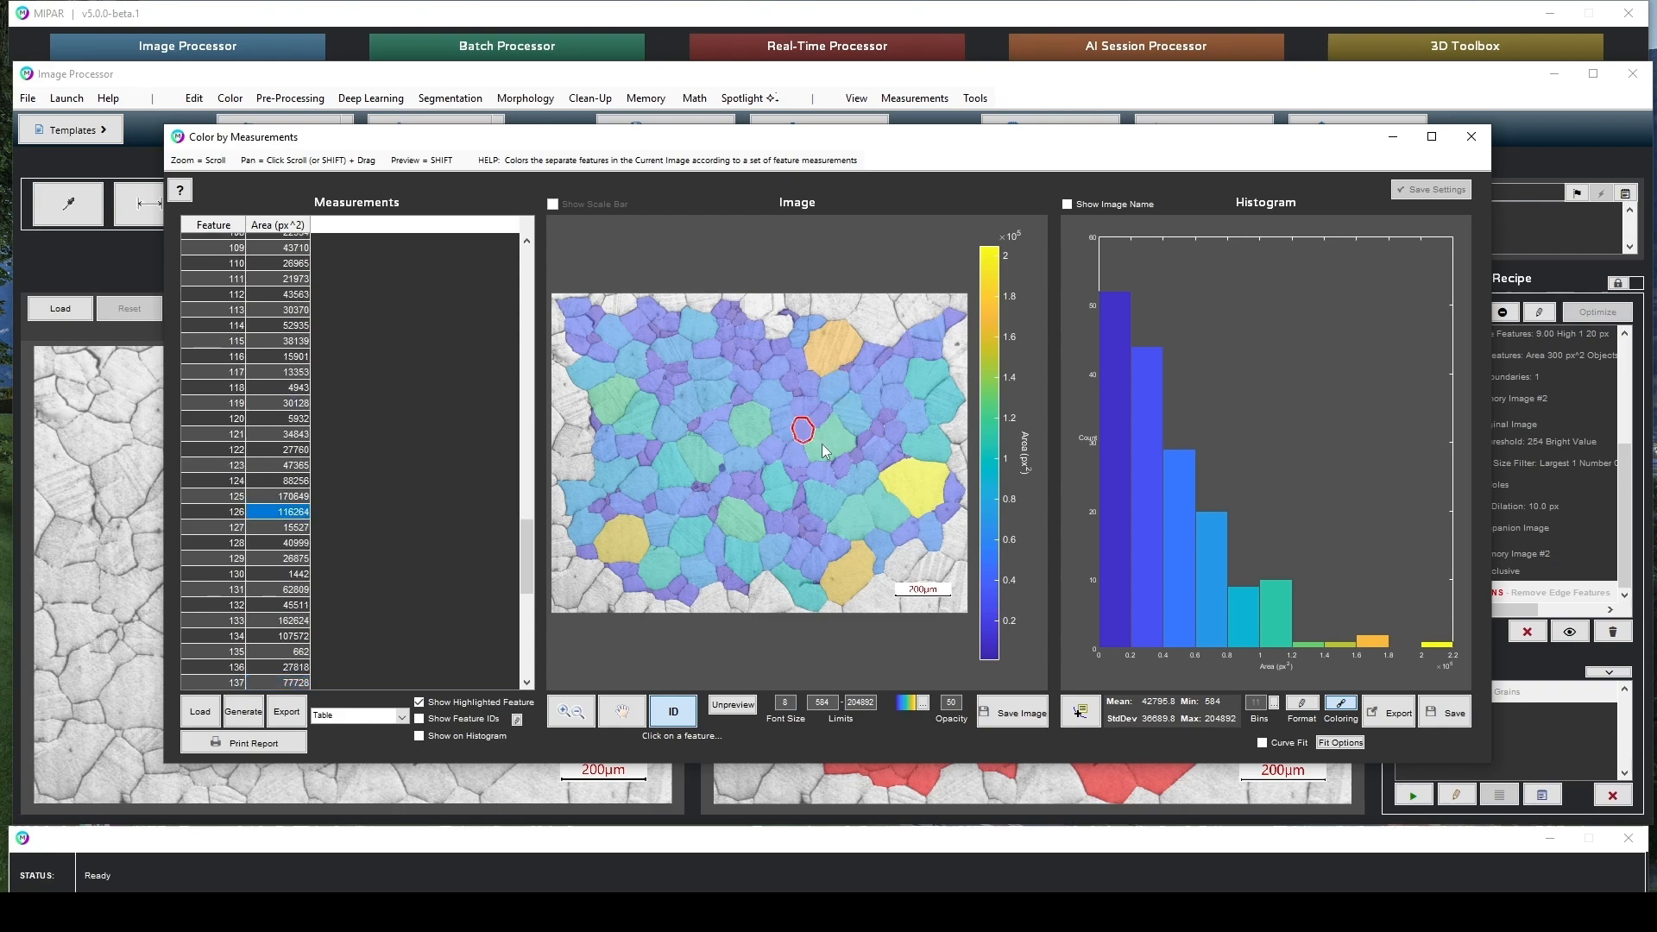
left_click(1466, 143)
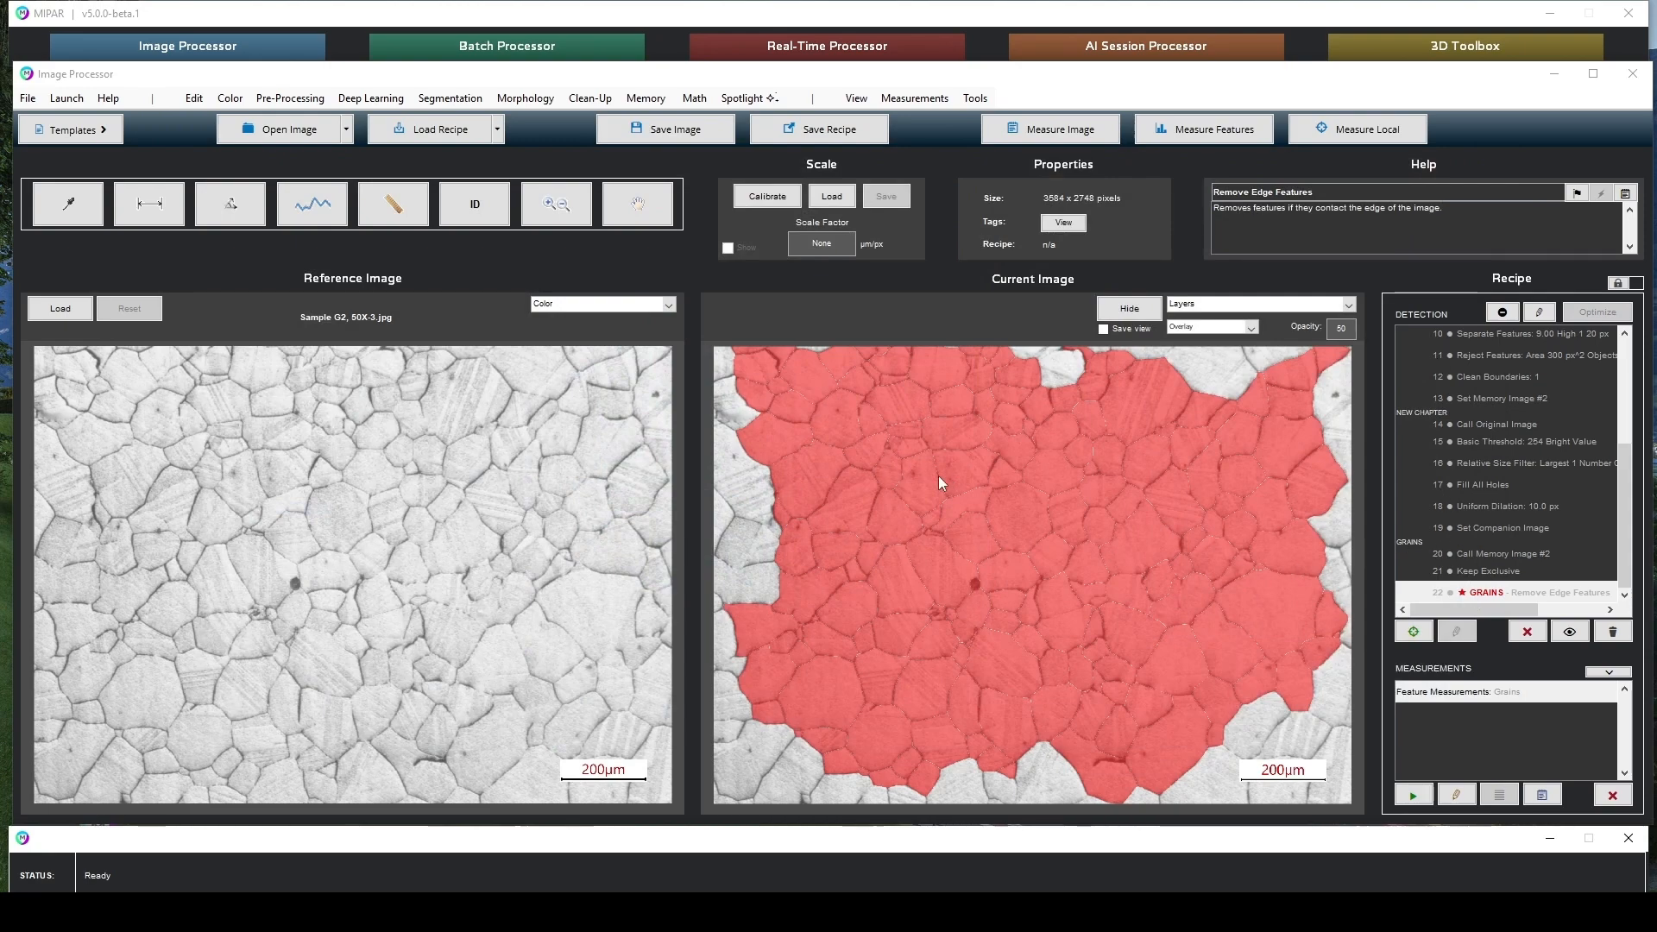